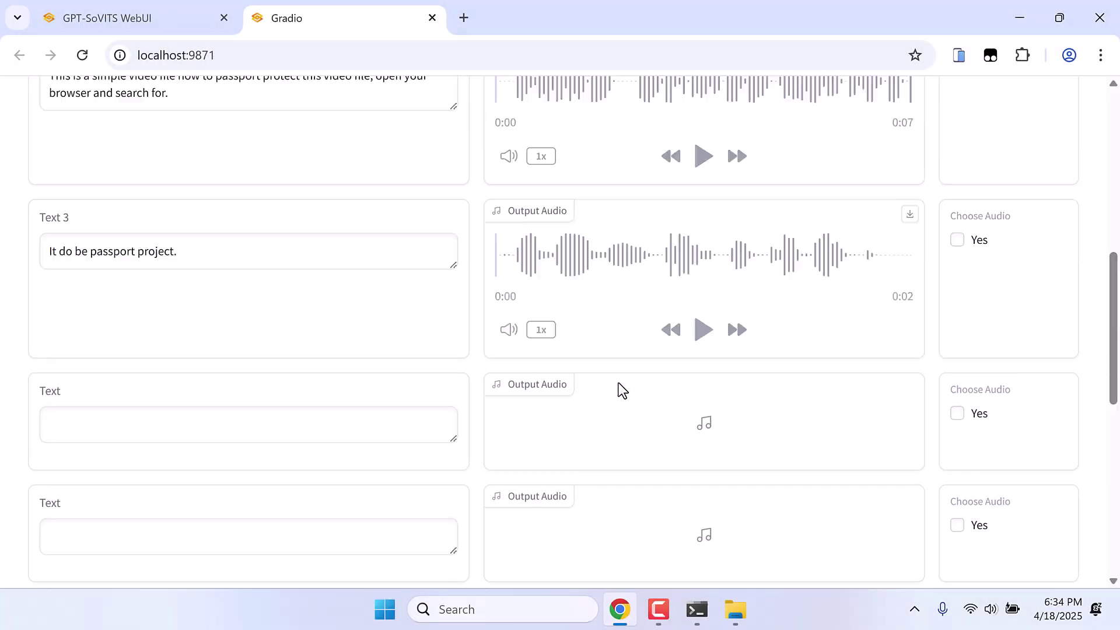
# - Play the output audio clip of Text 0 in the Gradio audio labelling page
pyautogui.scroll(9, 618, 383)
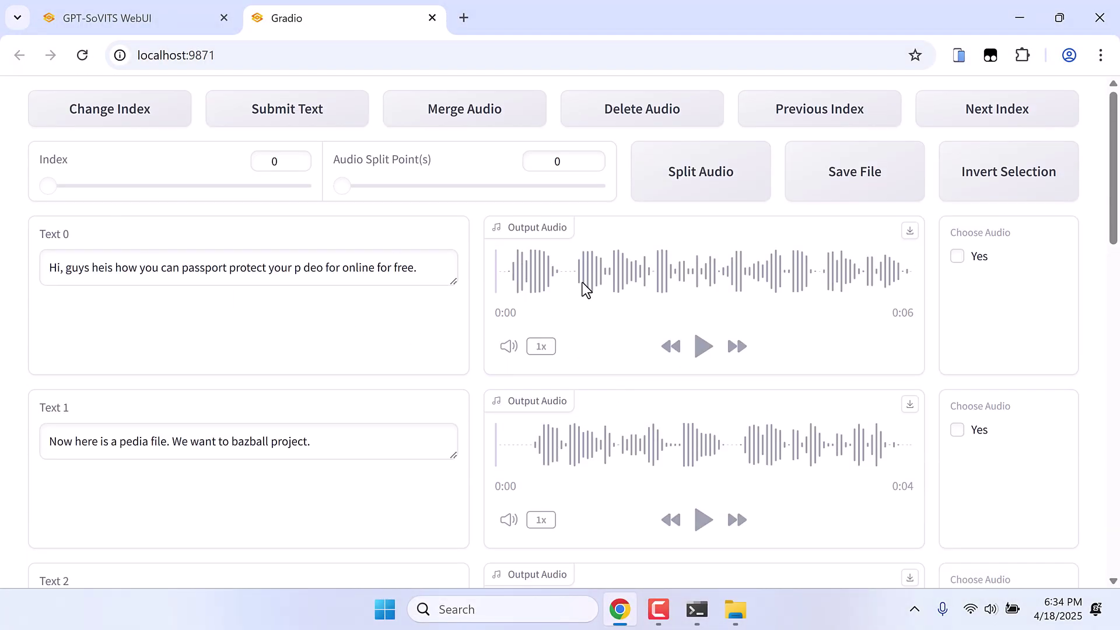
pyautogui.click(703, 350)
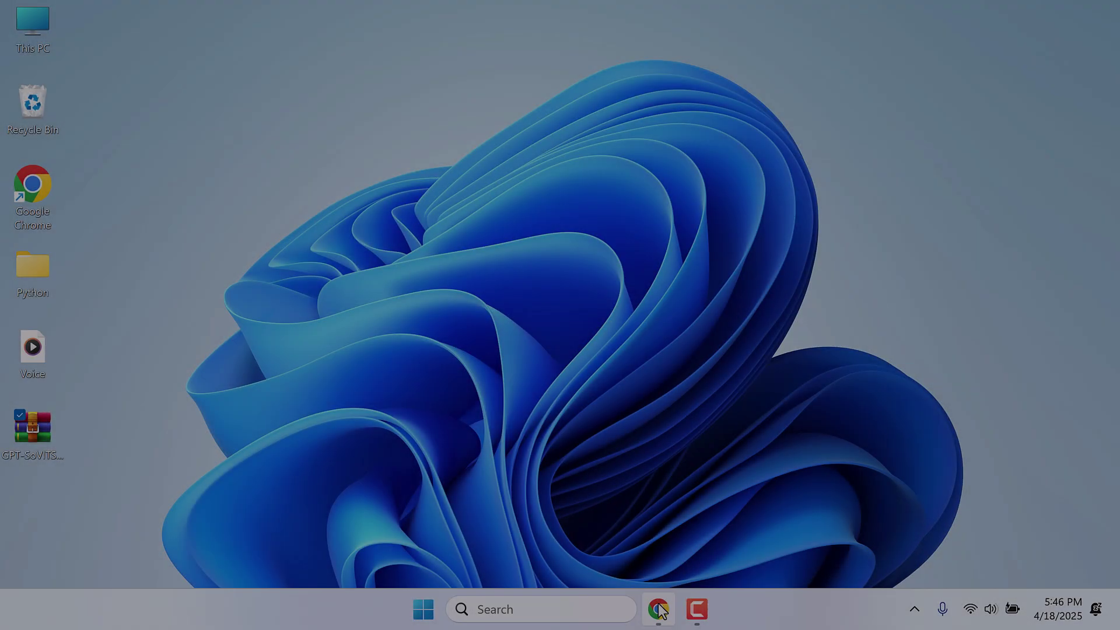
# - Switch to Chrome and locate the Windows integrated package download in the GPT-SoVITS GitHub README, then minimize the browser
pyautogui.click(658, 608)
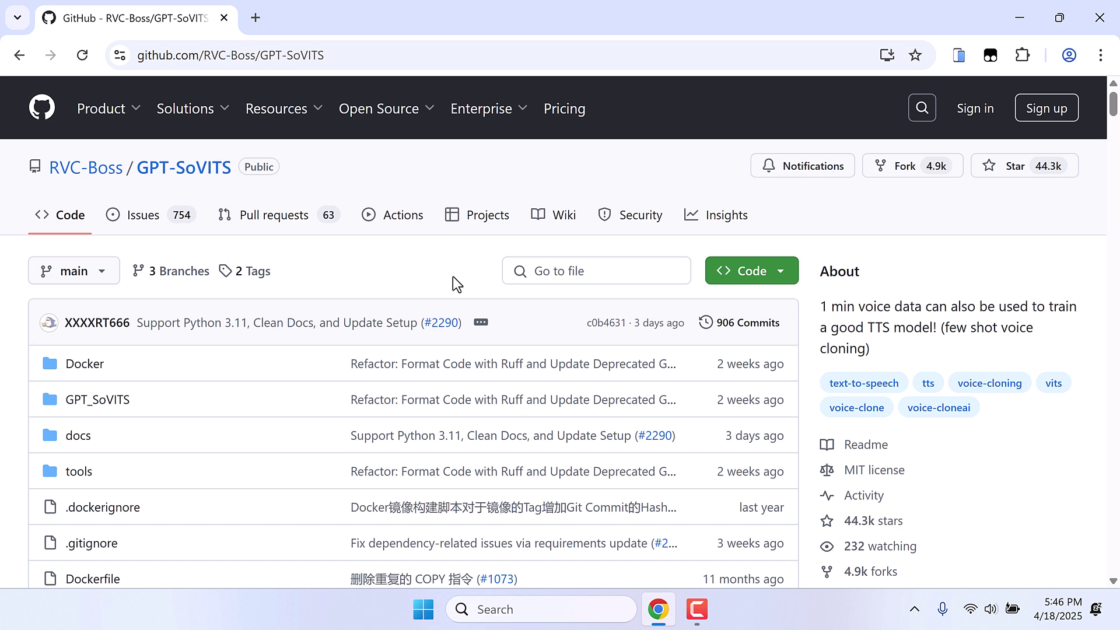
pyautogui.scroll(-14, 452, 276)
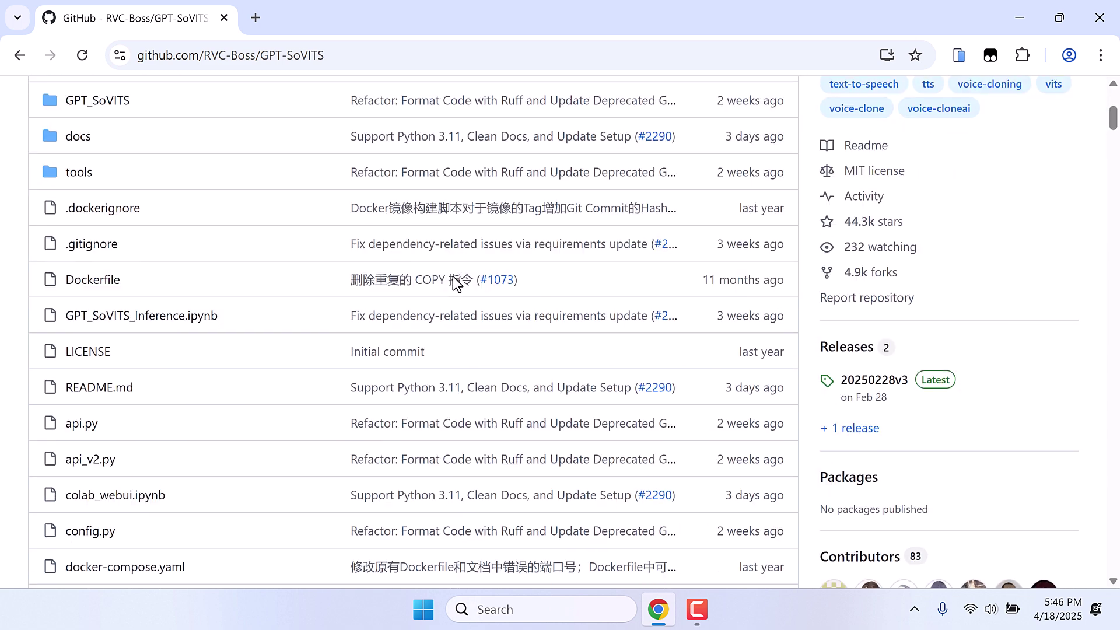
pyautogui.scroll(-15, 453, 277)
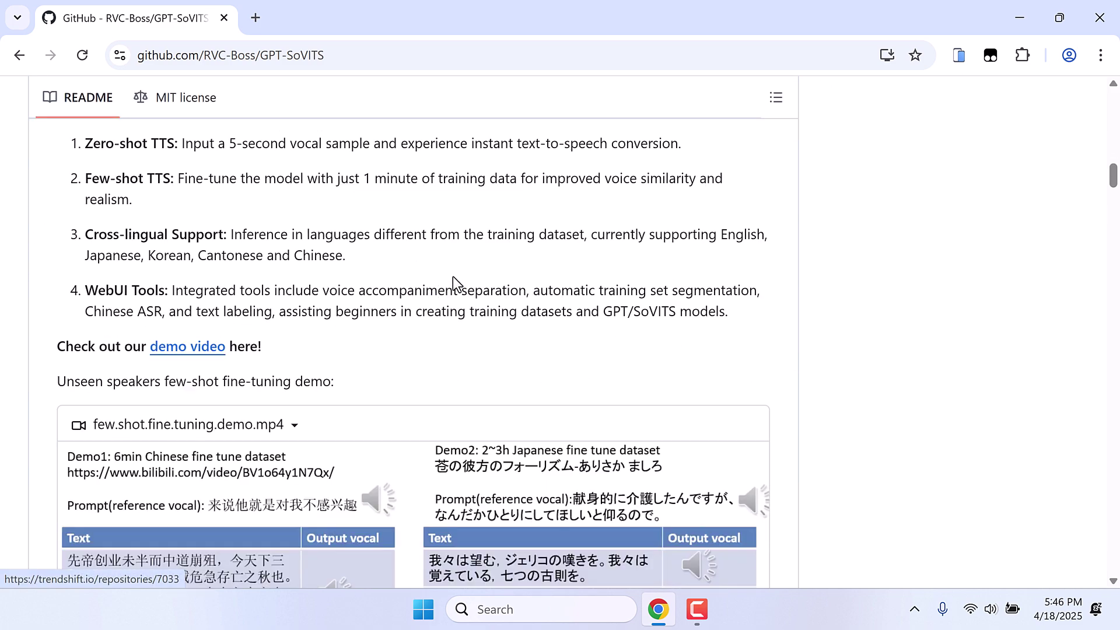
pyautogui.scroll(-5, 453, 276)
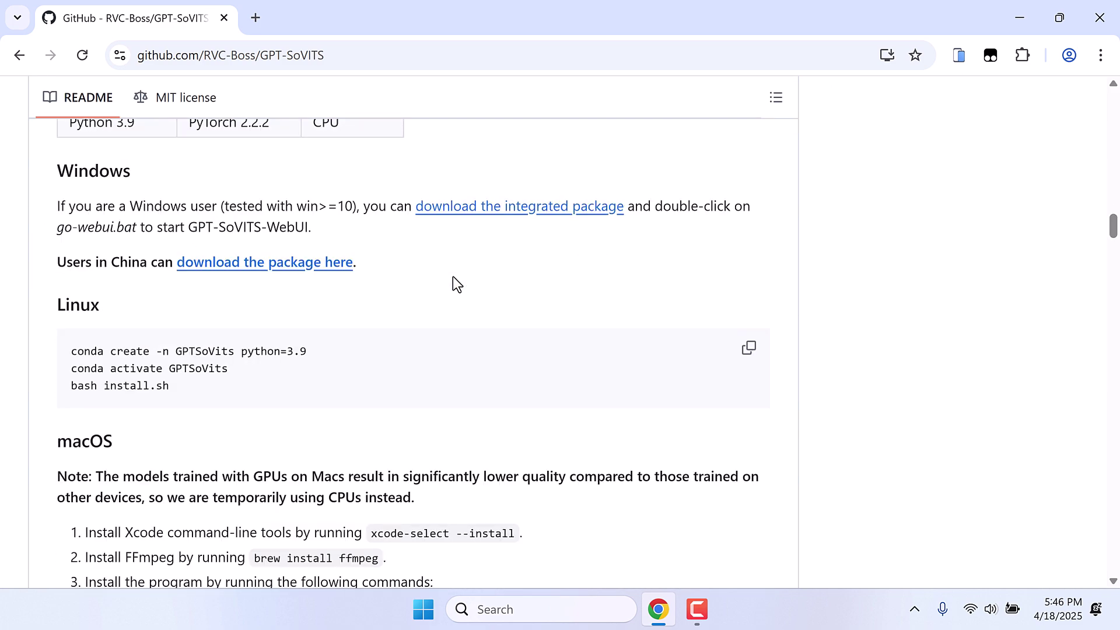
pyautogui.rightClick(453, 280)
pyautogui.click(118, 184)
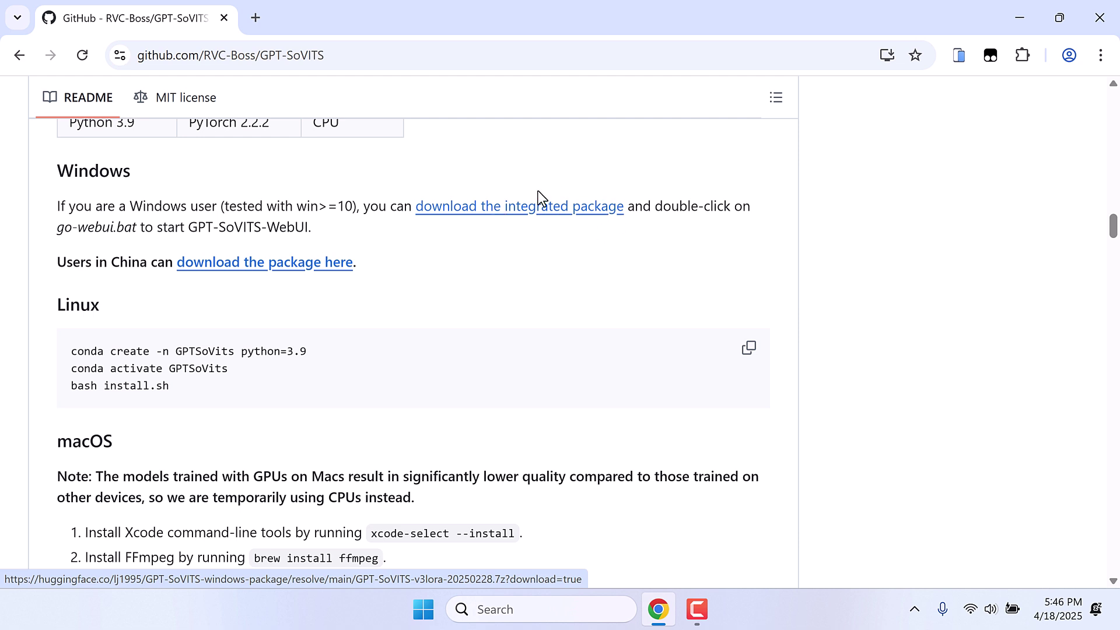
pyautogui.click(1019, 19)
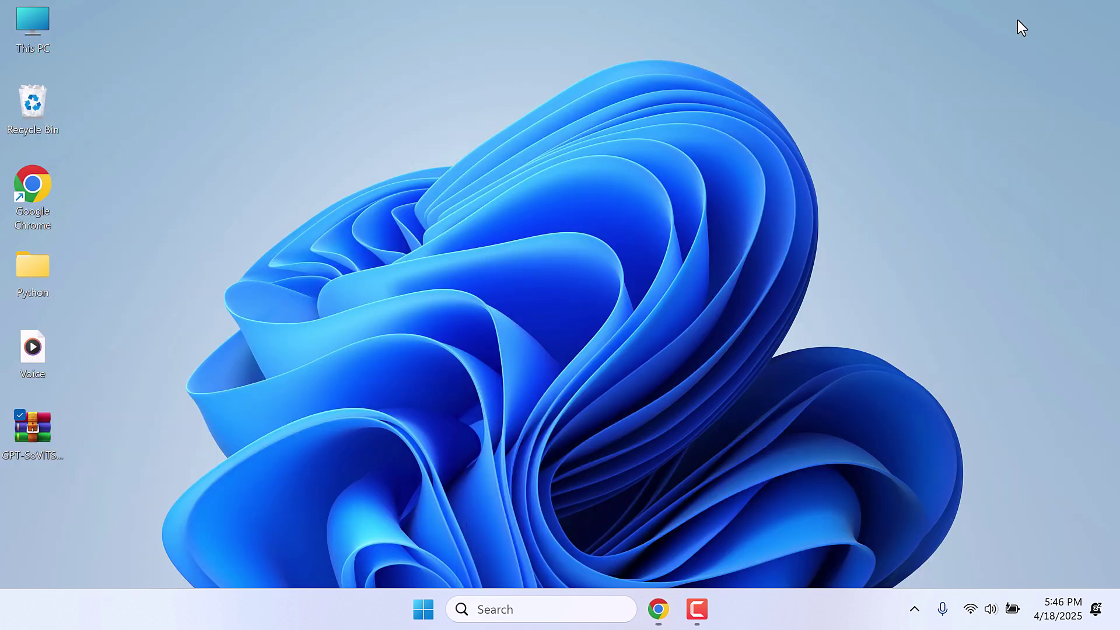
# - Extract the GPT-SoVITS-v3lora-20250228 folder from its 7z archive onto the desktop and close WinRAR
pyautogui.doubleClick(19, 427)
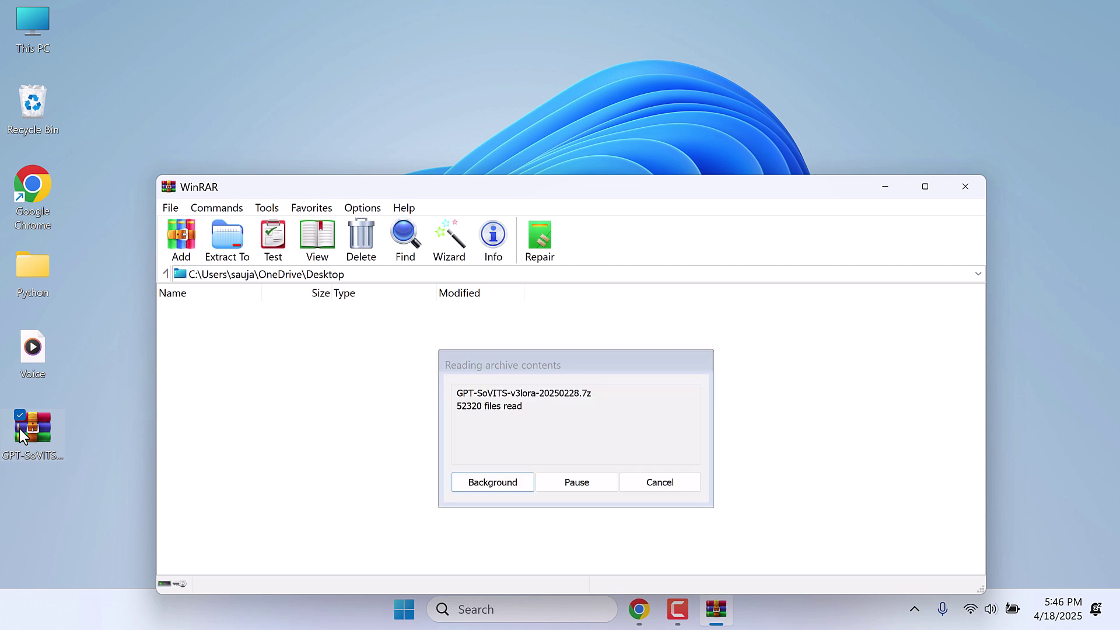
pyautogui.click(661, 395)
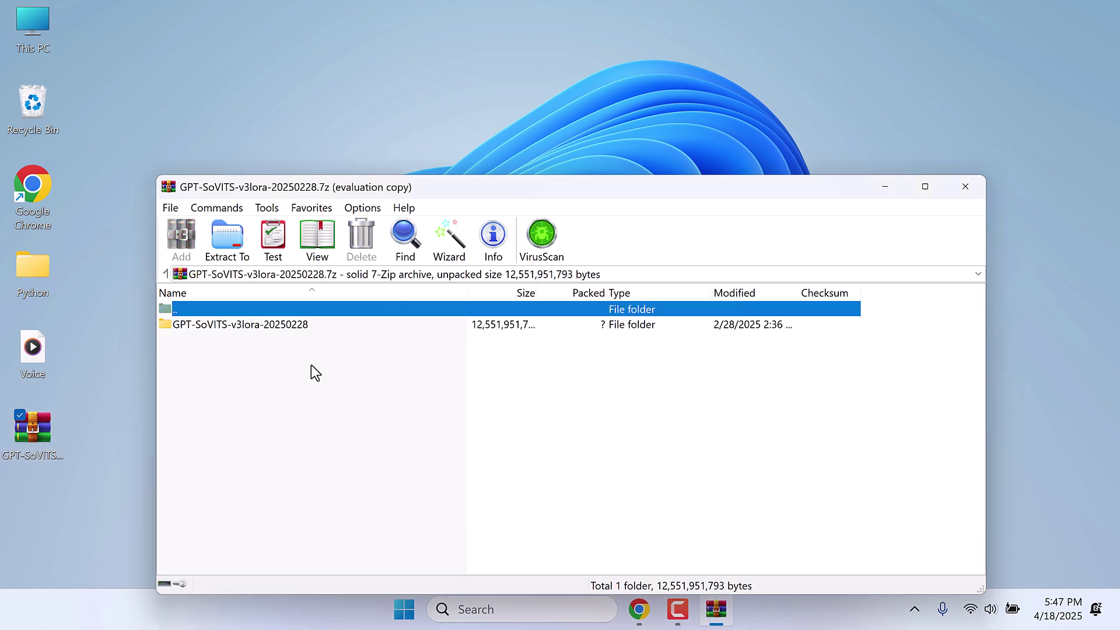
pyautogui.moveTo(222, 334); pyautogui.dragTo(225, 120)
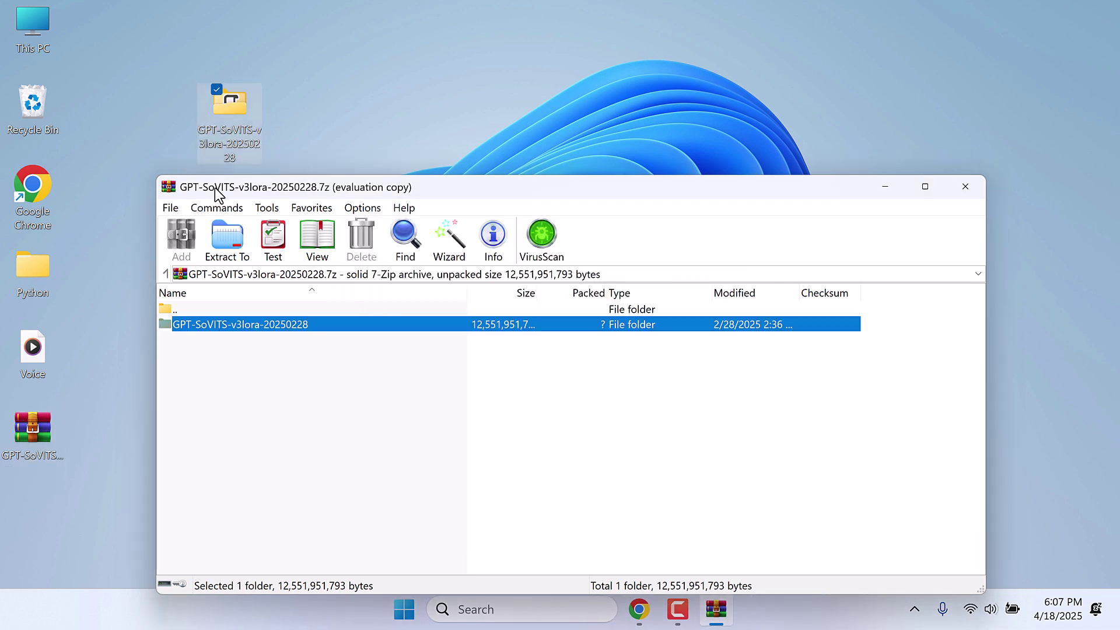
pyautogui.click(961, 192)
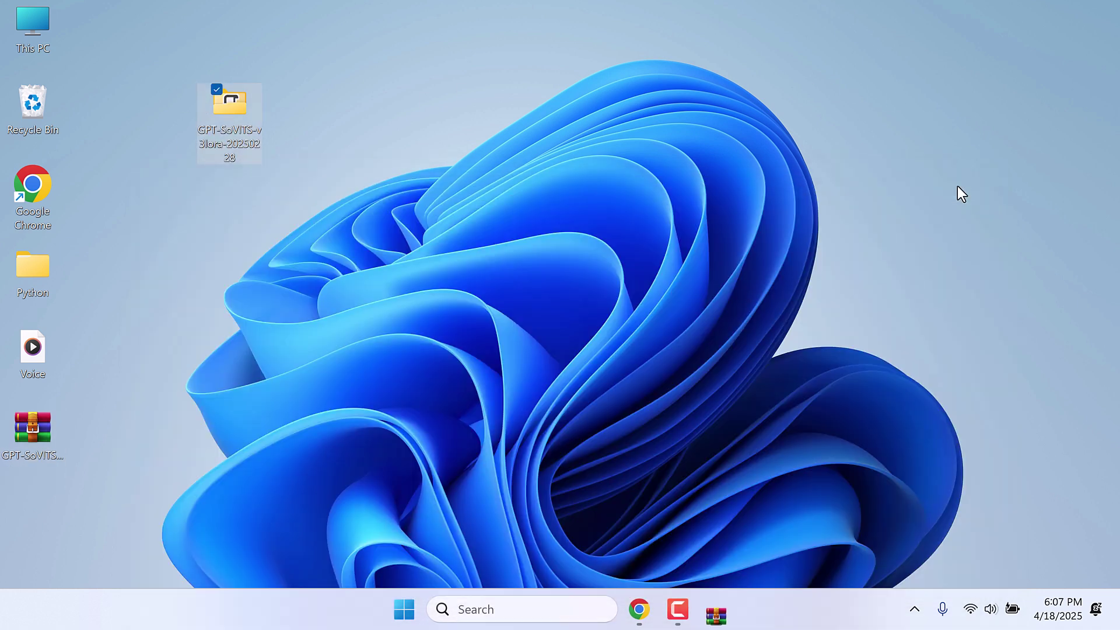
# - Search the web for "7z" in a new Chrome tab, then close that tab and minimize the browser
pyautogui.click(44, 432)
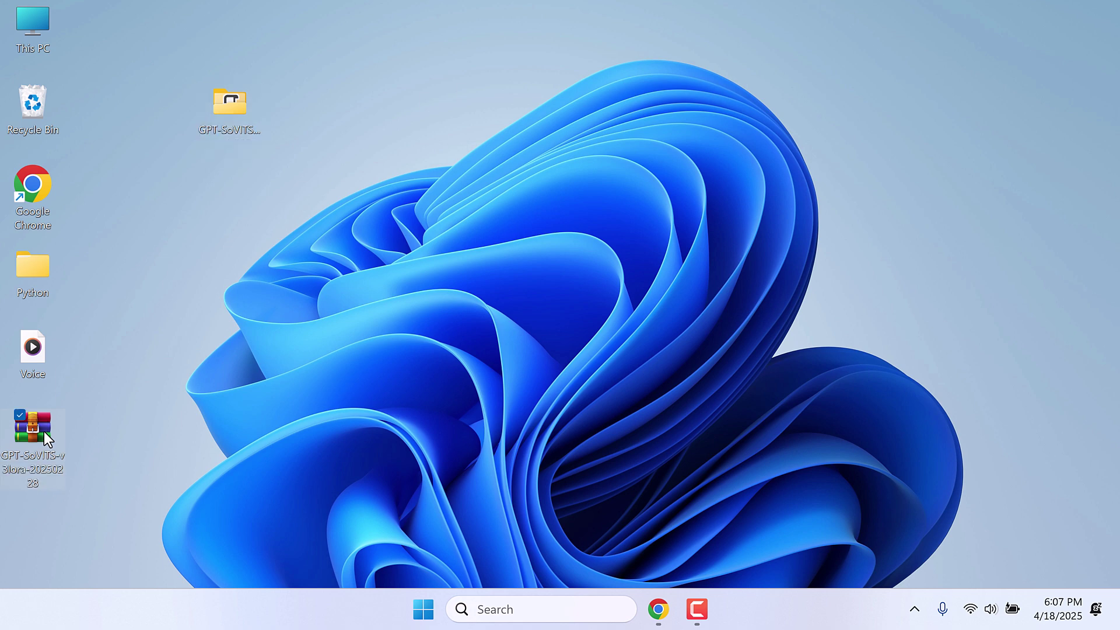
pyautogui.click(658, 610)
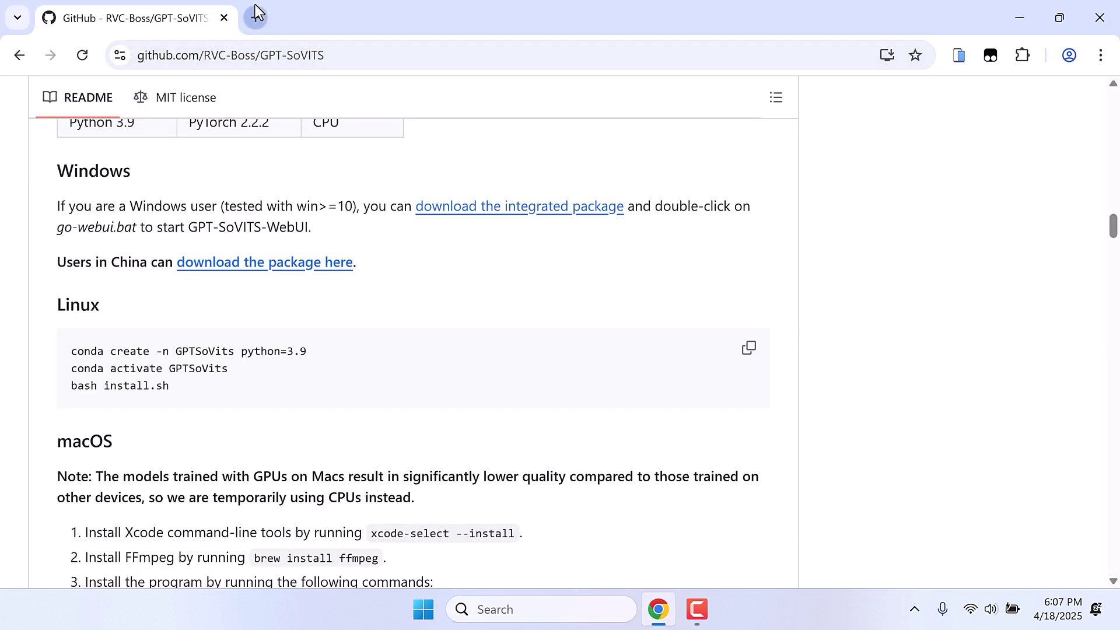
pyautogui.click(255, 4)
pyautogui.write('7z')
pyautogui.press('Return')
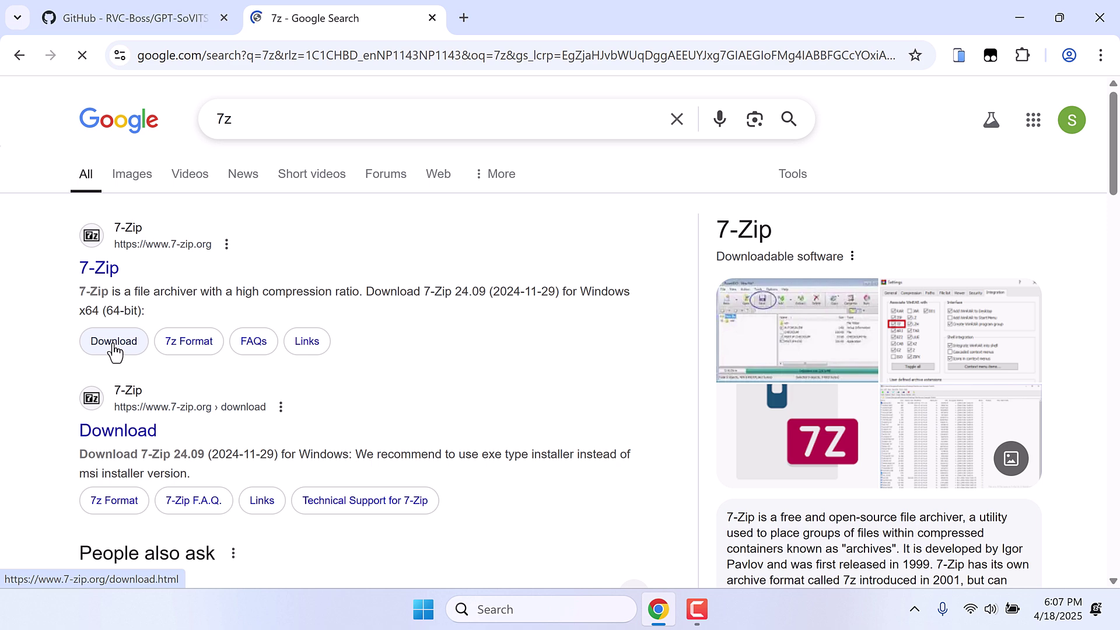
pyautogui.click(431, 20)
pyautogui.click(1030, 19)
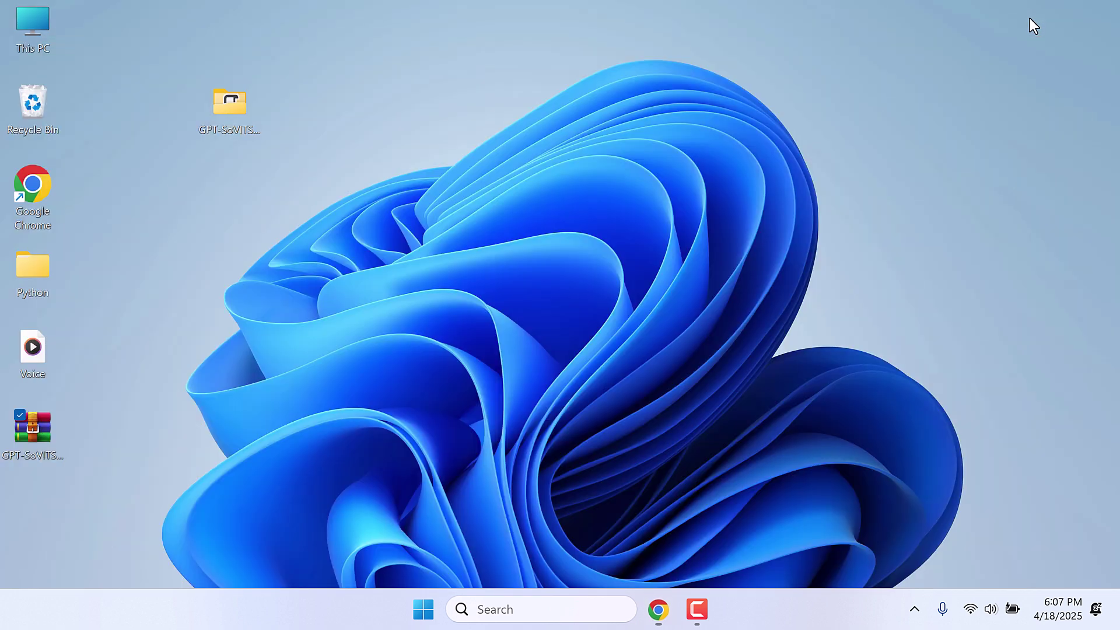
# - Delete the GPT-SoVITS archive from the desktop and put the extracted folder in its place in the icon column
pyautogui.moveTo(229, 117); pyautogui.dragTo(184, 292)
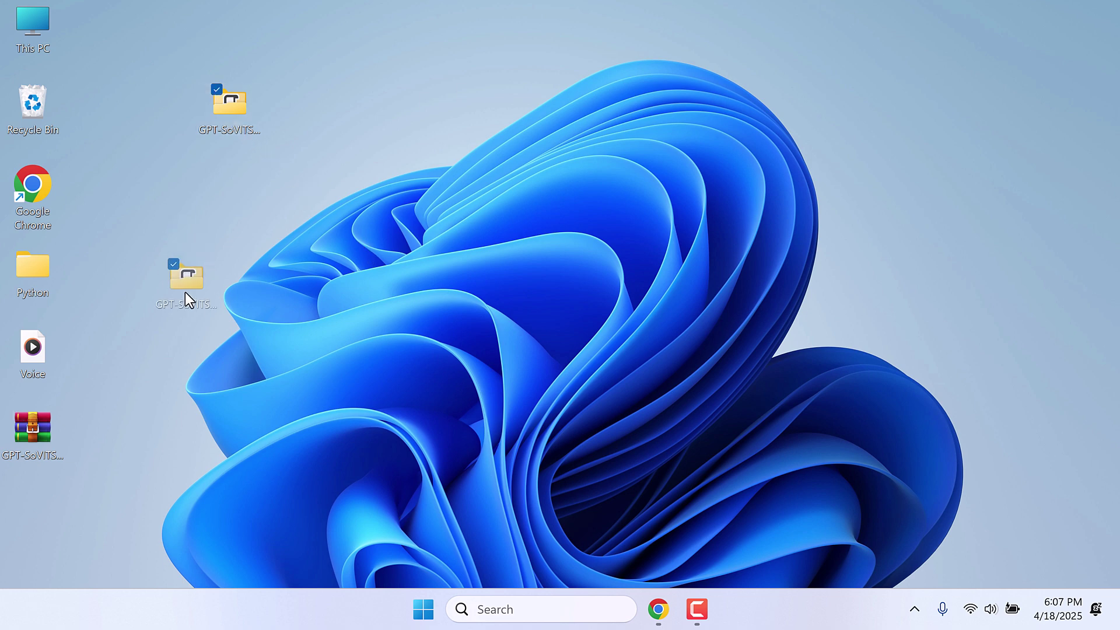
pyautogui.moveTo(124, 474); pyautogui.dragTo(33, 504)
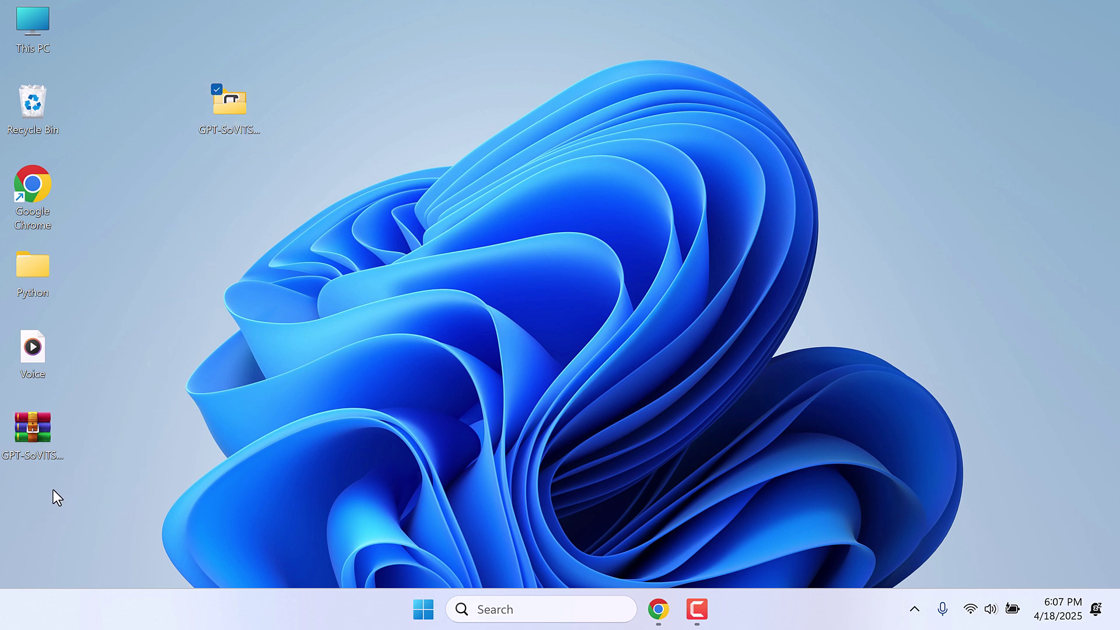
pyautogui.click(40, 422)
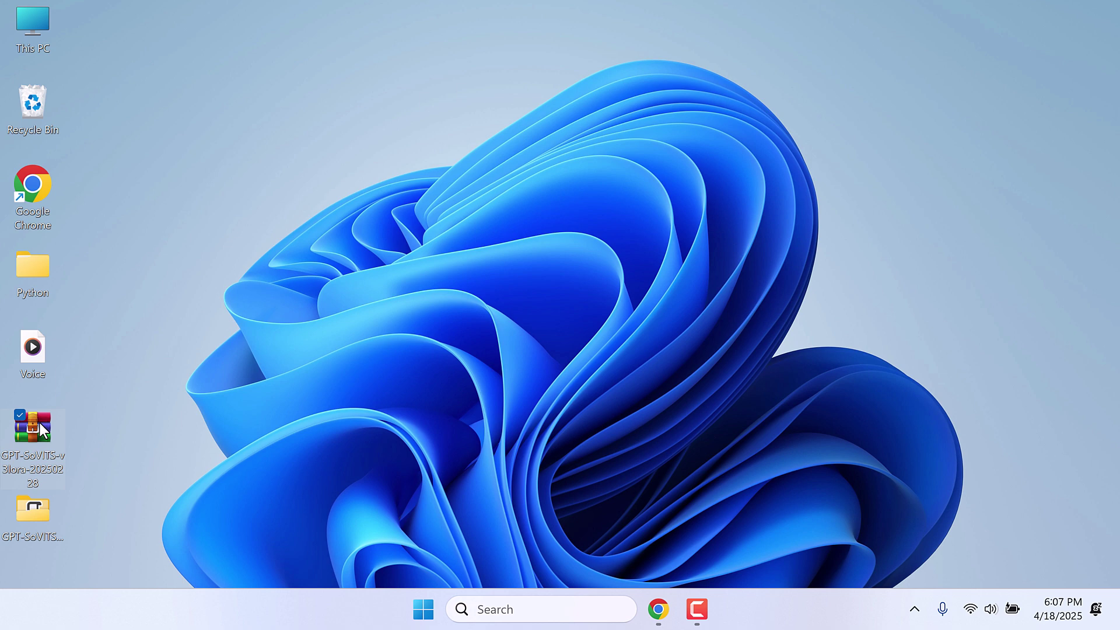
pyautogui.press('Delete')
pyautogui.moveTo(36, 508); pyautogui.dragTo(27, 415)
# - Open the GPT-SoVITS-v3lora-20250228 folder and run the go-webui Windows batch file
pyautogui.doubleClick(29, 424)
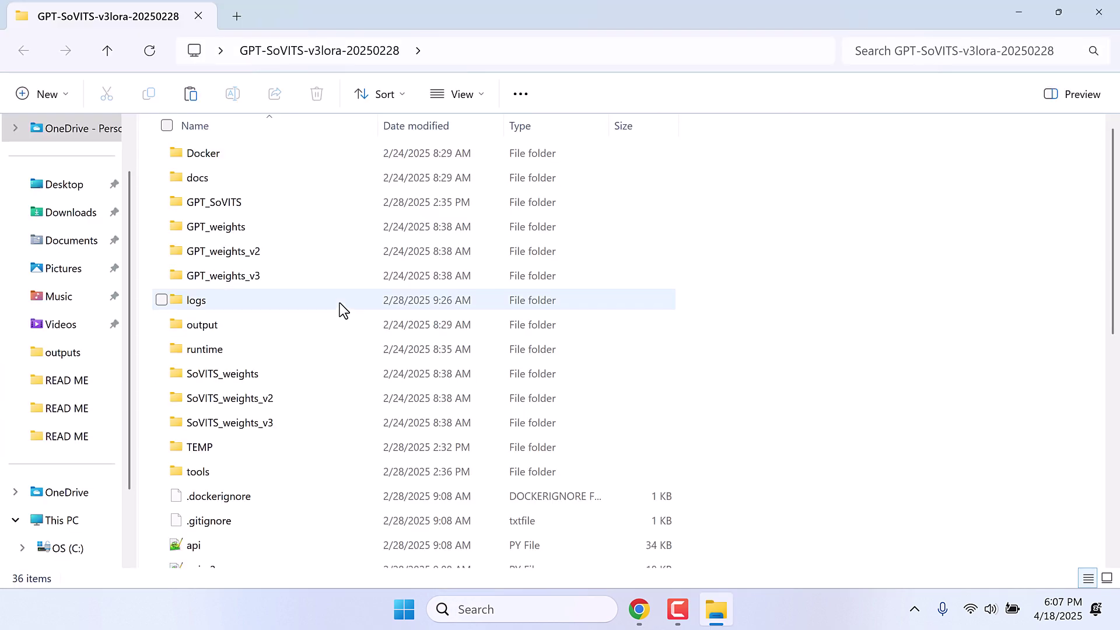
pyautogui.scroll(-3, 329, 338)
pyautogui.scroll(-2, 329, 338)
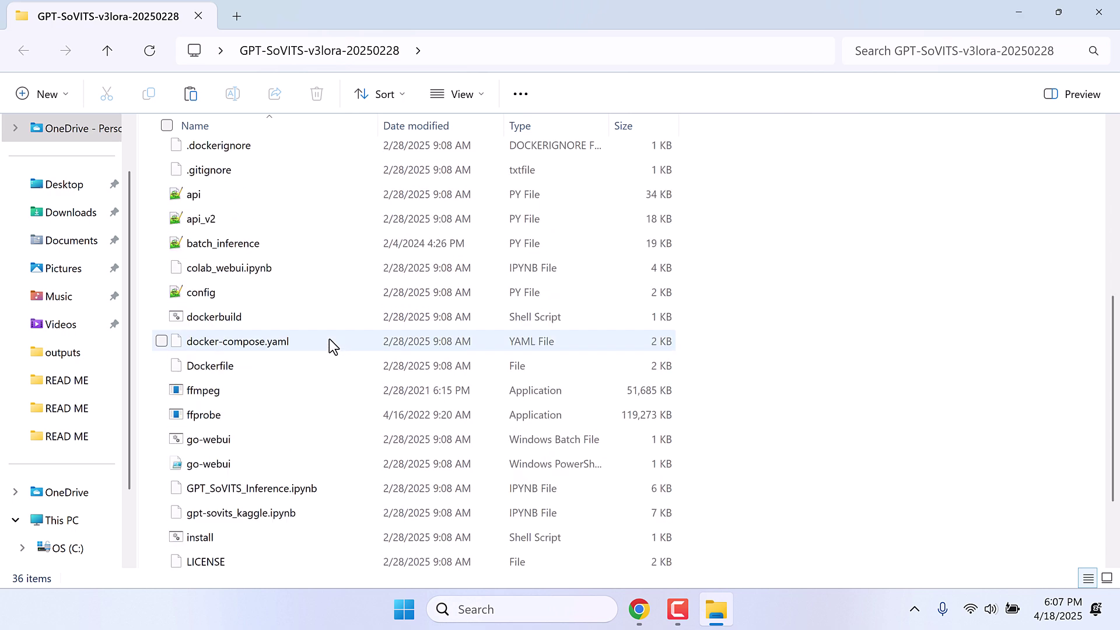
pyautogui.click(220, 447)
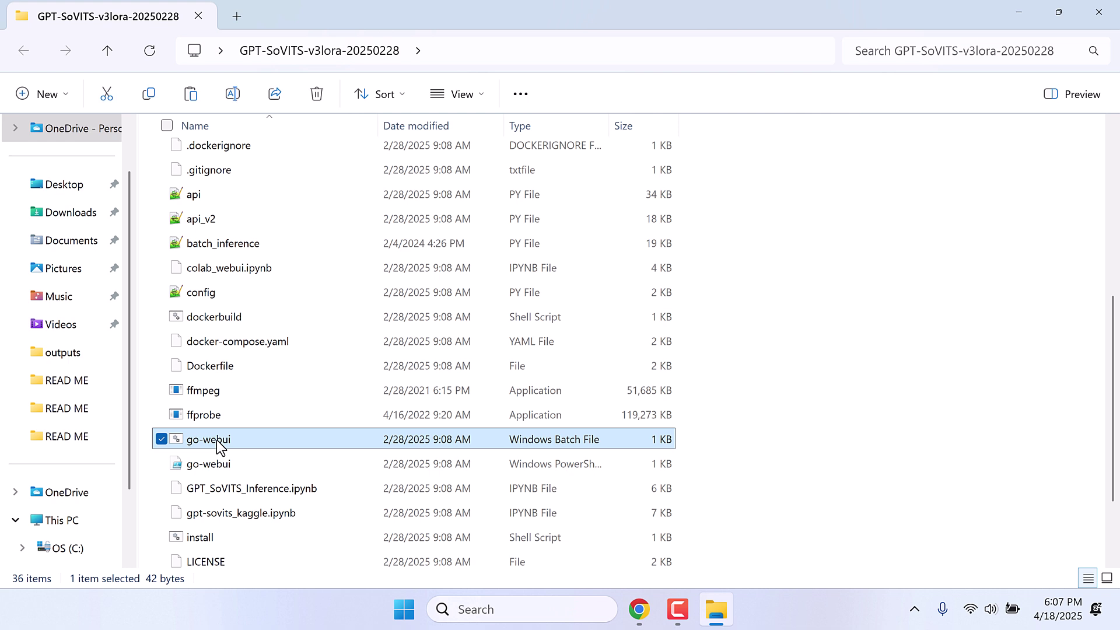
pyautogui.doubleClick(220, 447)
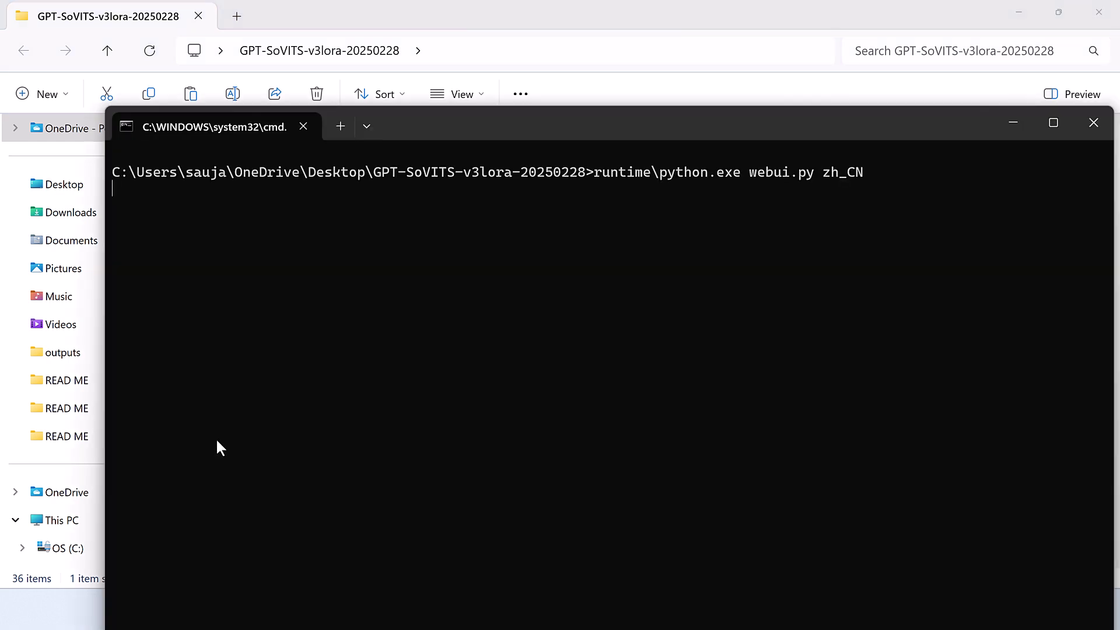
pyautogui.doubleClick(450, 122)
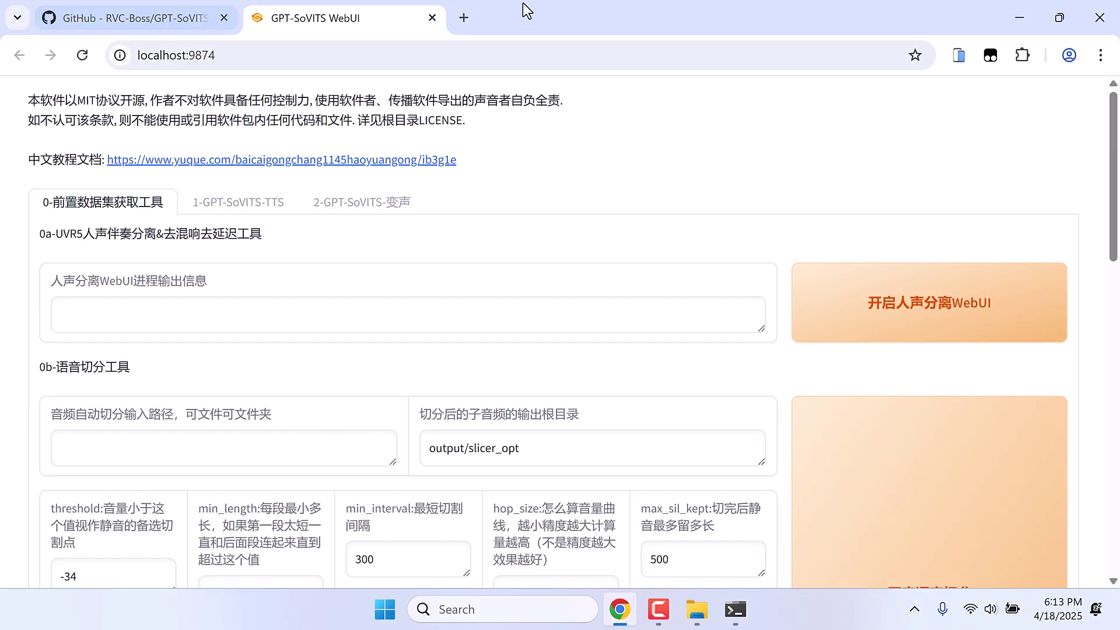
# - Look through the Chinese-language GPT-SoVITS WebUI page, then close its tab and the console window
pyautogui.scroll(-12, 568, 240)
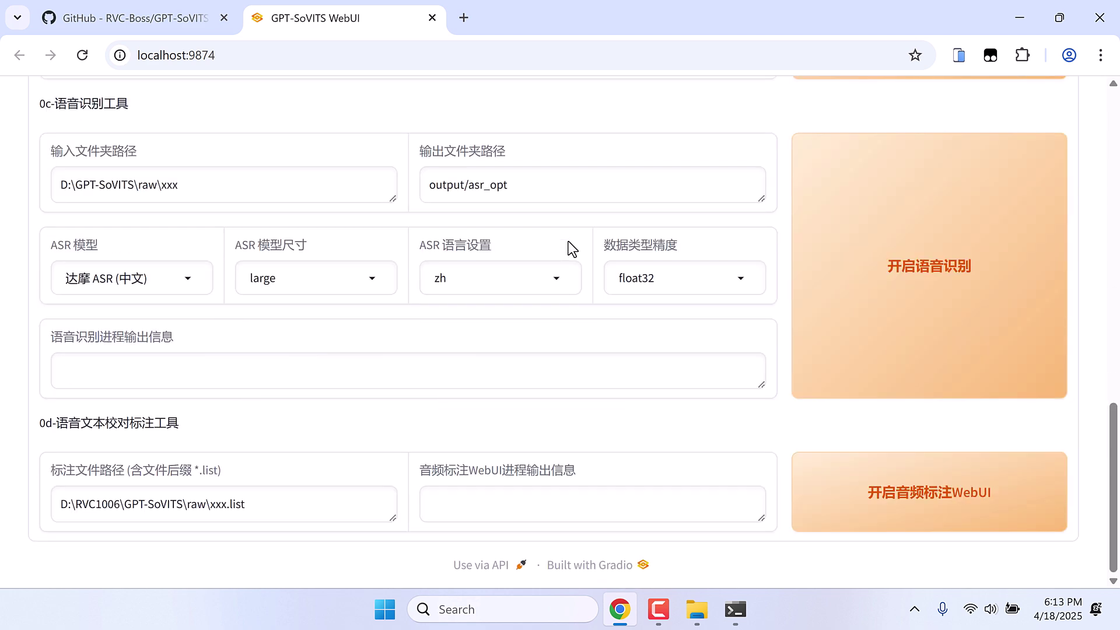
pyautogui.scroll(4, 568, 240)
pyautogui.scroll(8, 568, 240)
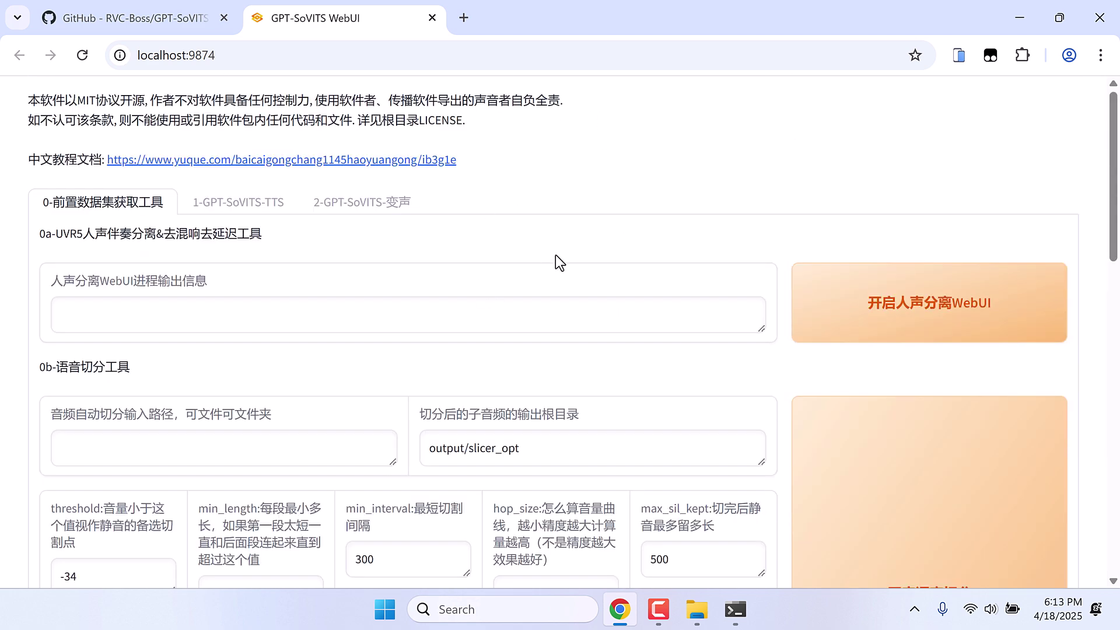
pyautogui.click(431, 18)
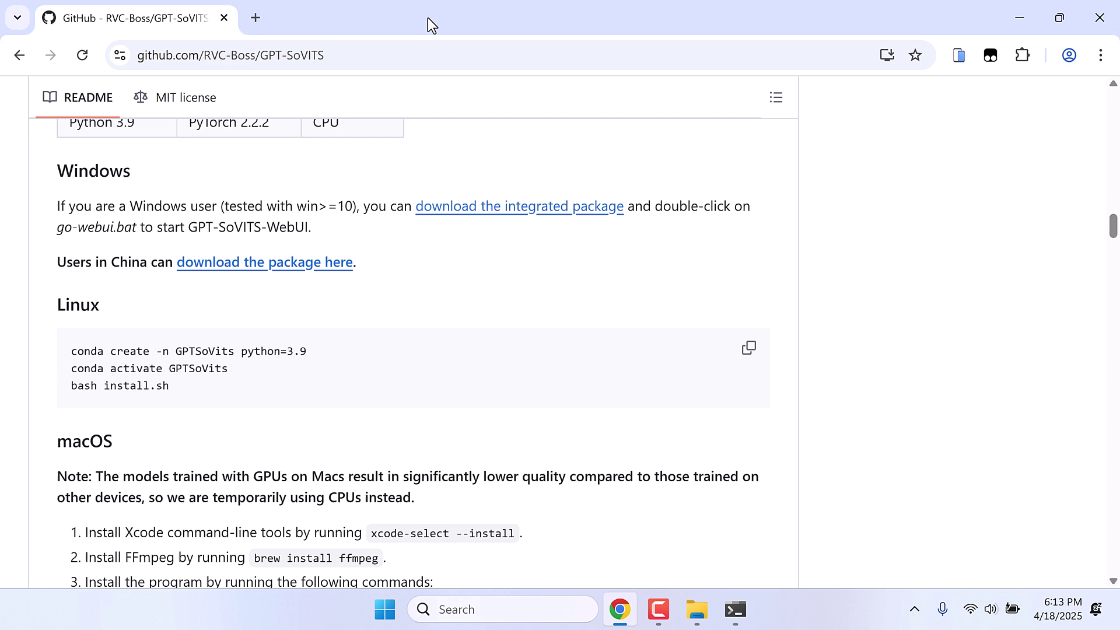
pyautogui.click(1019, 21)
pyautogui.click(1103, 26)
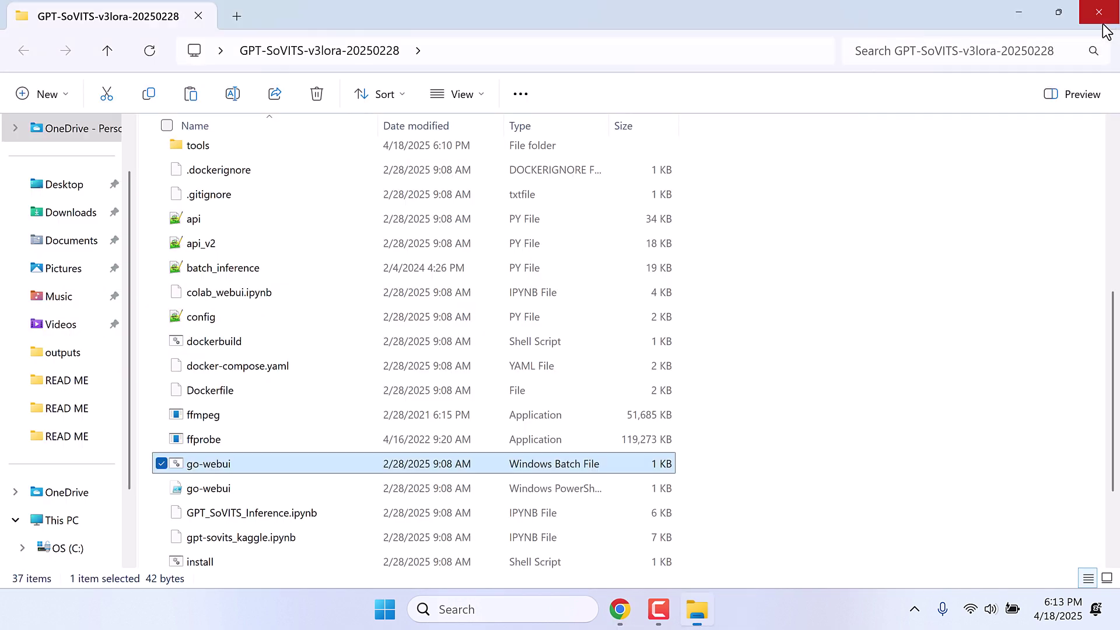
# - Edit the go-webui batch file in Notepad, removing zh_CN after webui.py and keeping pause on its own line, and save it
pyautogui.rightClick(217, 469)
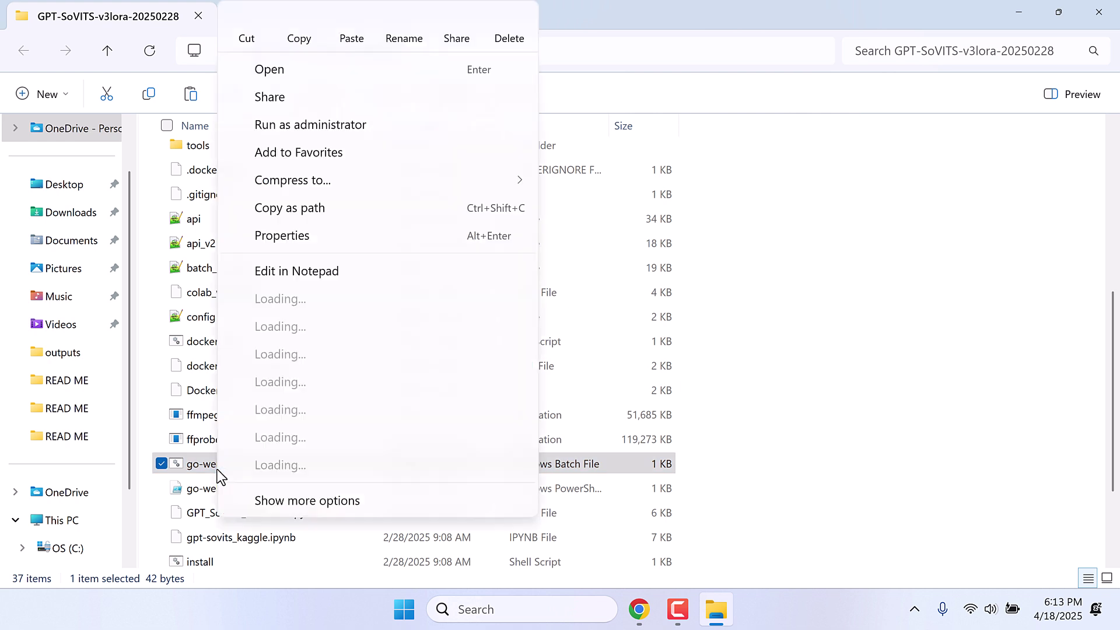
pyautogui.click(316, 273)
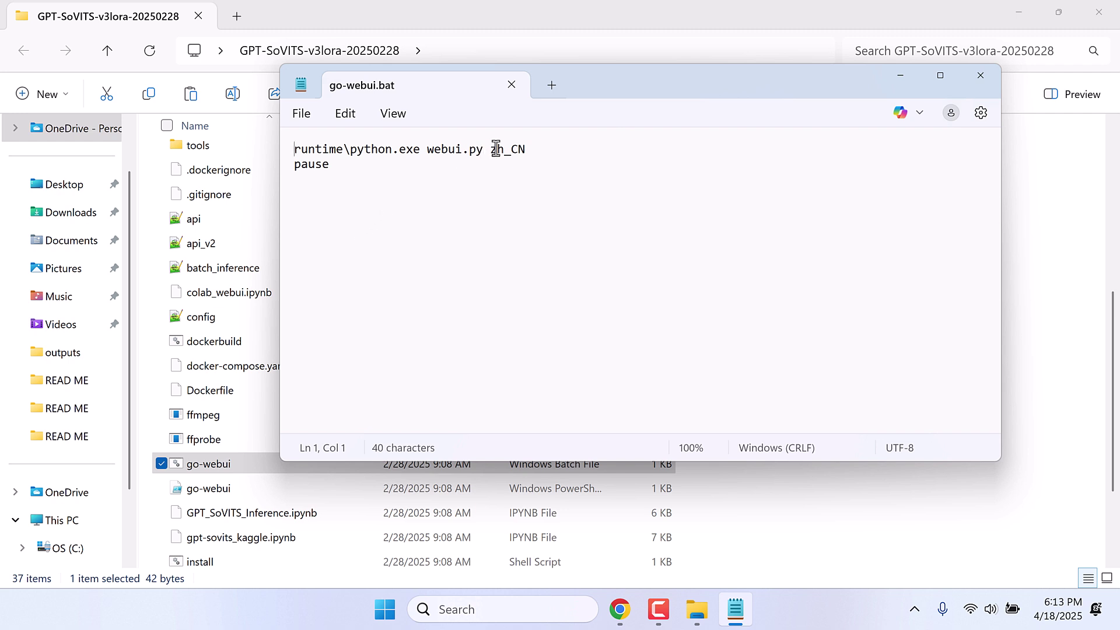
pyautogui.moveTo(483, 150); pyautogui.dragTo(540, 148)
pyautogui.press('BackSpace')
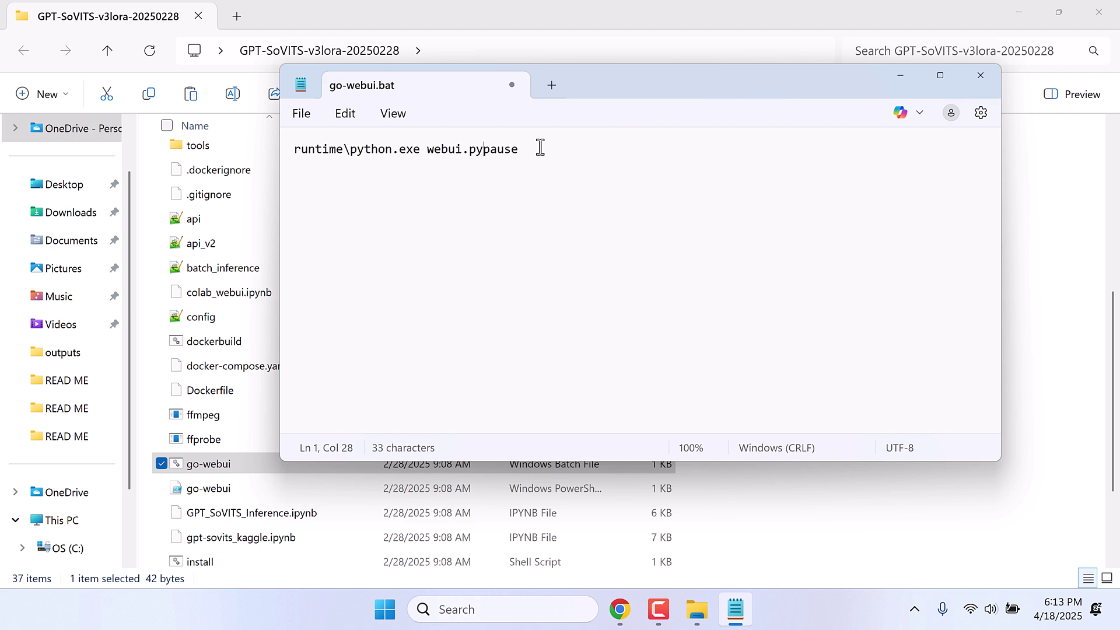
pyautogui.press('Return')
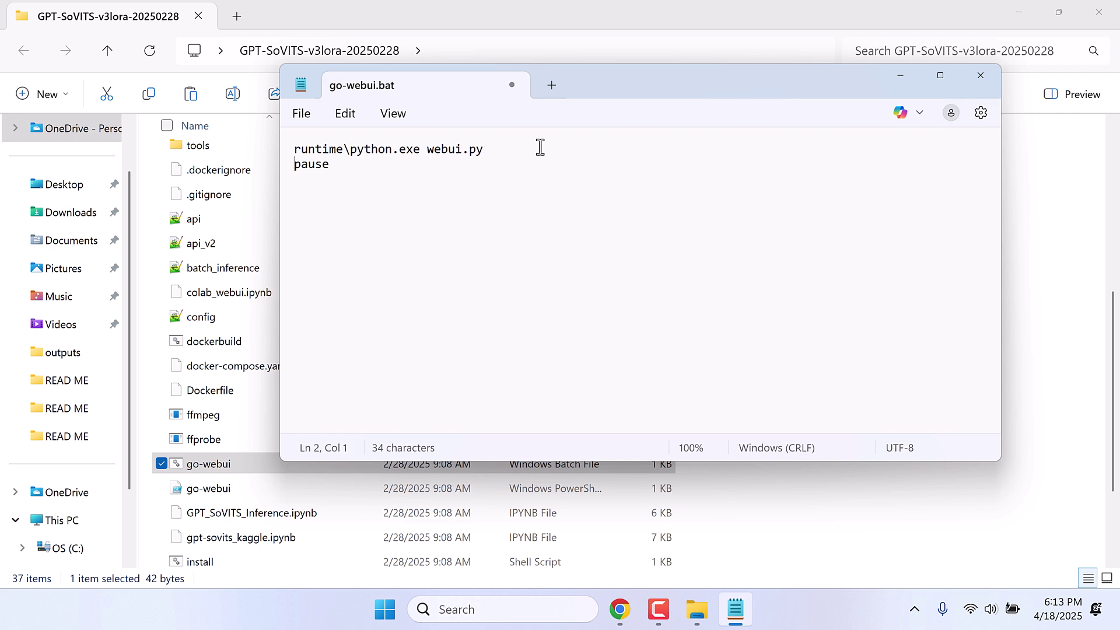
pyautogui.click(304, 119)
pyautogui.click(315, 258)
pyautogui.click(980, 76)
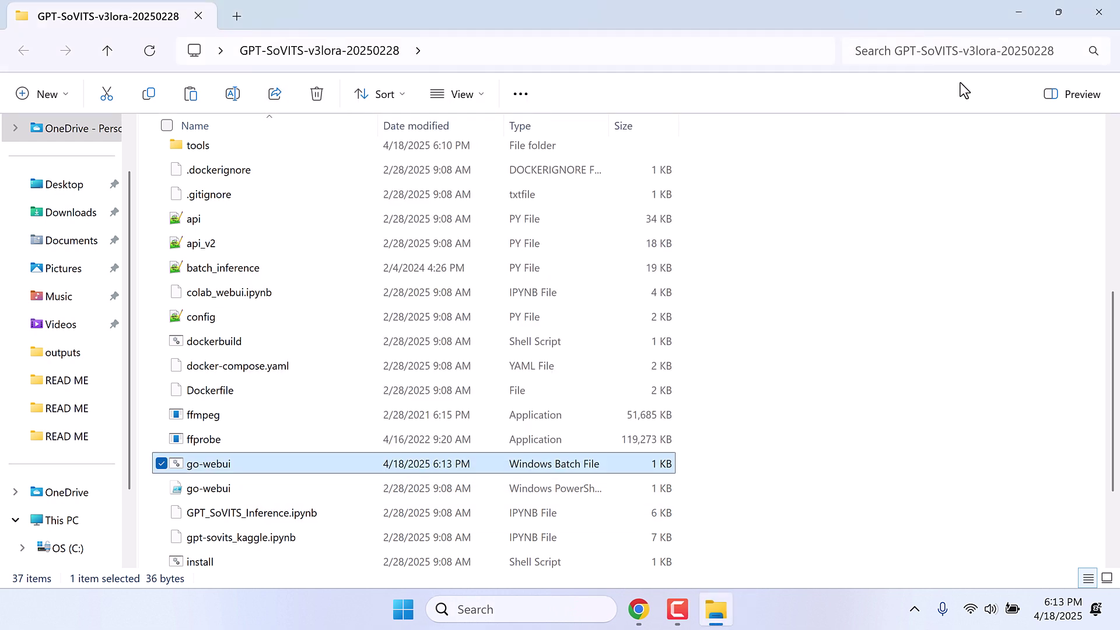
# - Run the edited go-webui batch file to launch the GPT-SoVITS WebUI in English
pyautogui.doubleClick(208, 465)
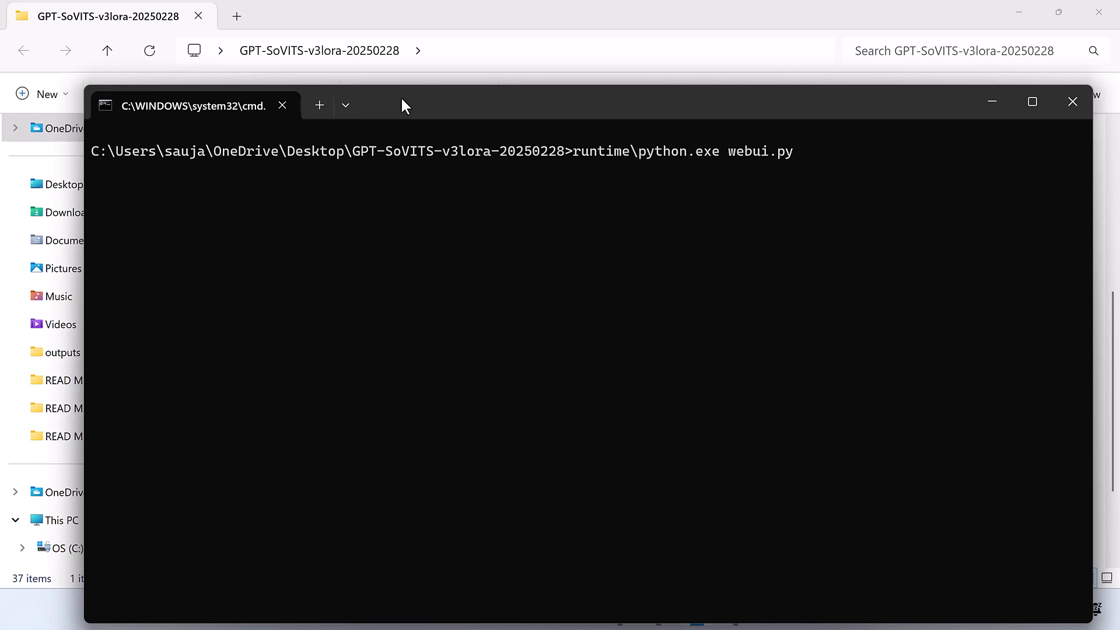
pyautogui.doubleClick(402, 102)
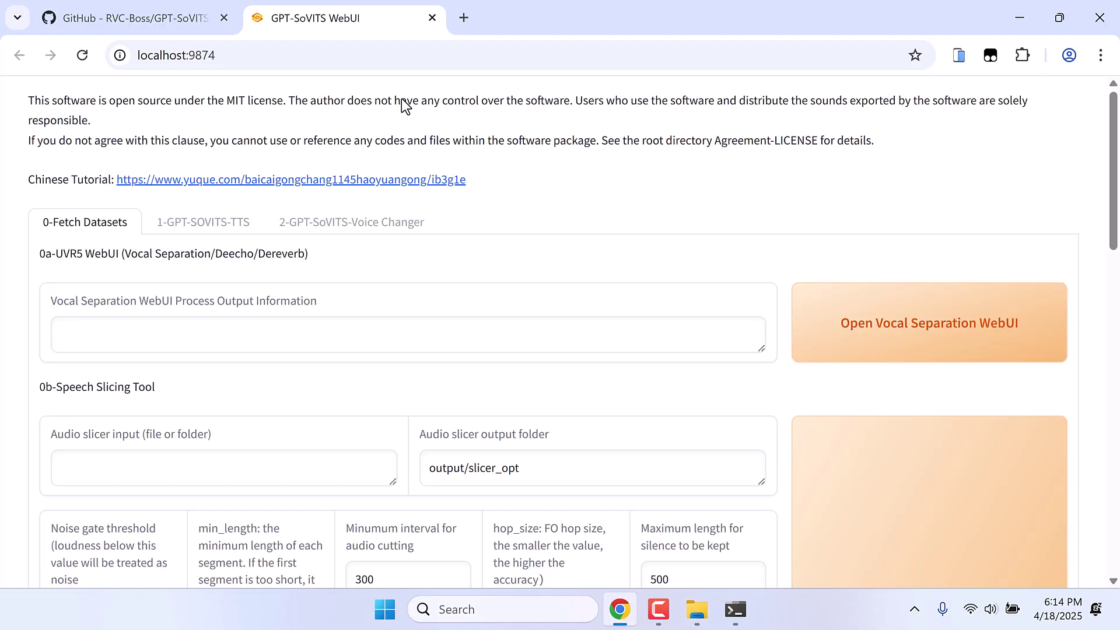
# - Close the GitHub browser tab, minimize the browser and close the GPT-SoVITS-v3lora-20250228 folder window
pyautogui.click(146, 21)
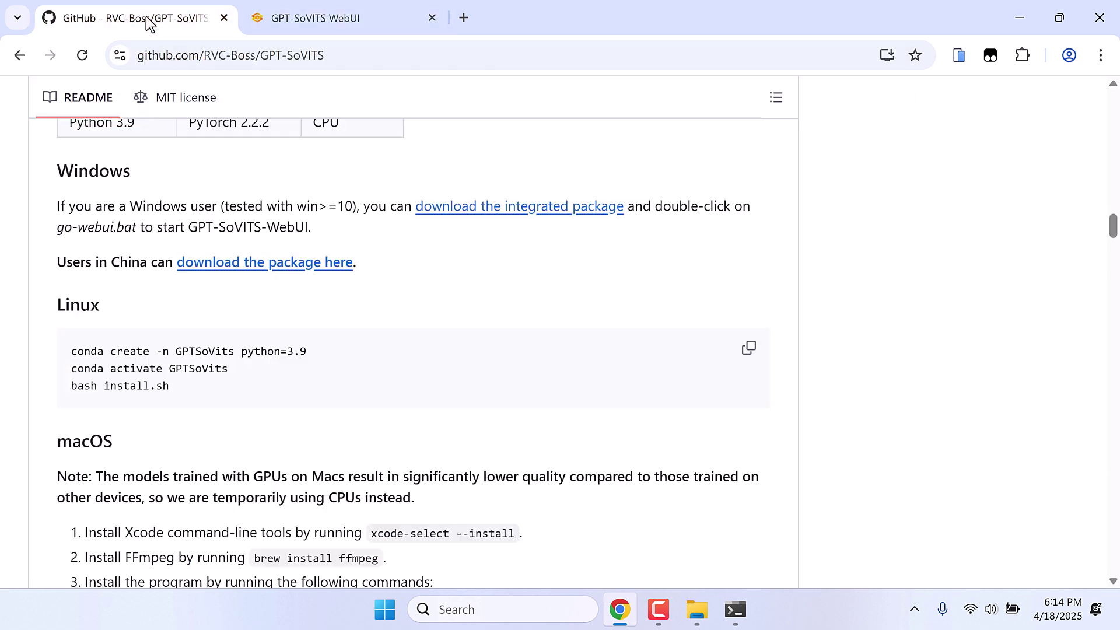
pyautogui.click(223, 22)
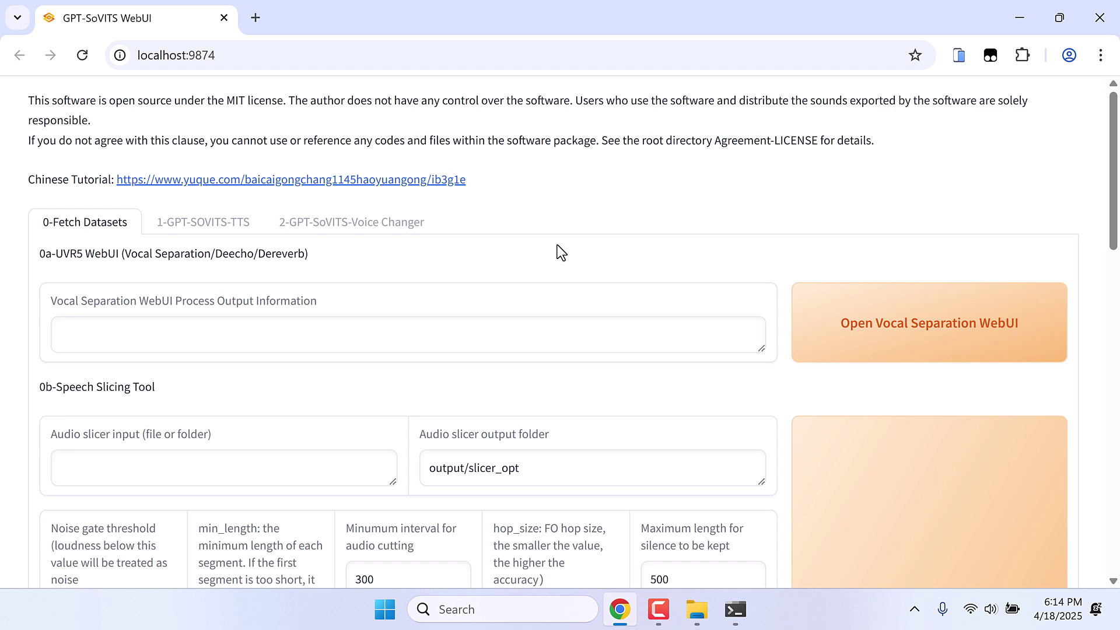
pyautogui.click(1018, 14)
pyautogui.click(1016, 13)
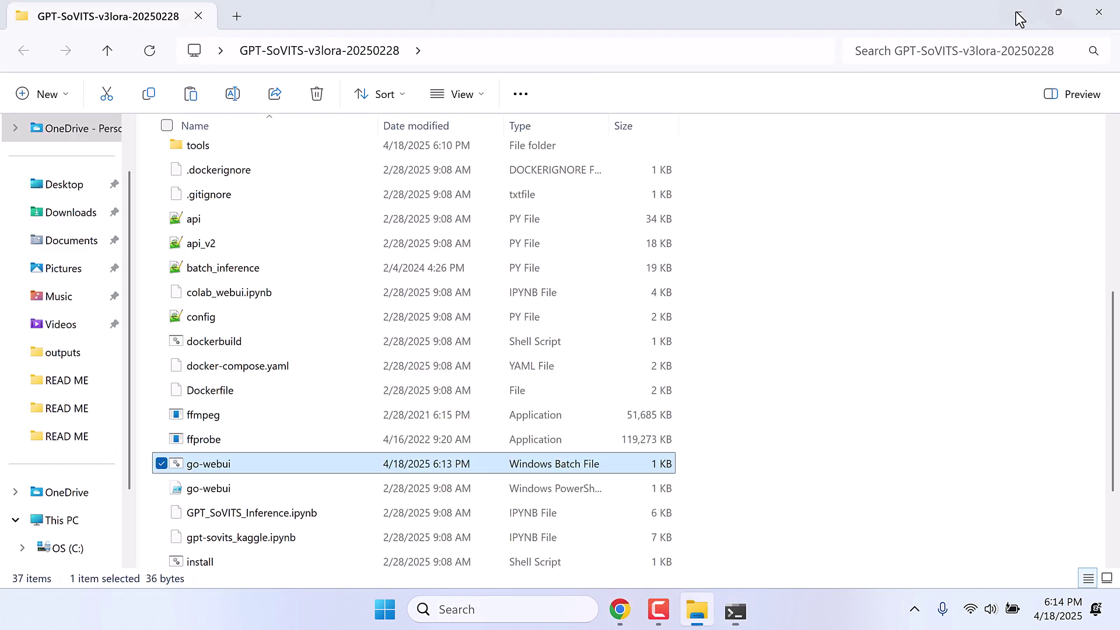
pyautogui.click(1099, 11)
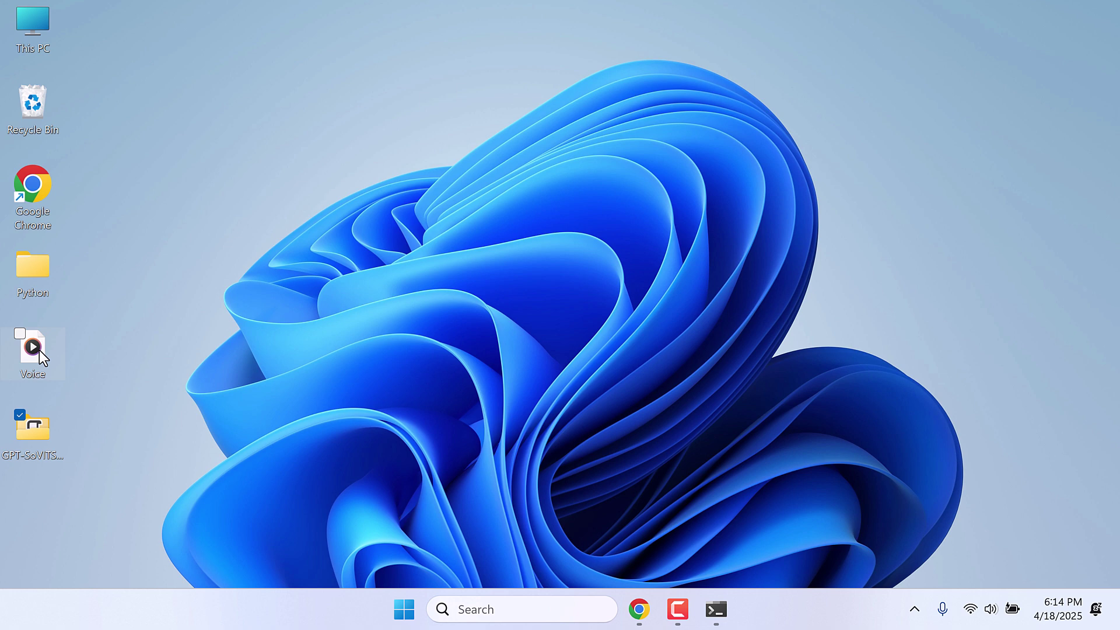
# - Create a new desktop folder named myvoice and move the Voice audio file into it
pyautogui.rightClick(143, 307)
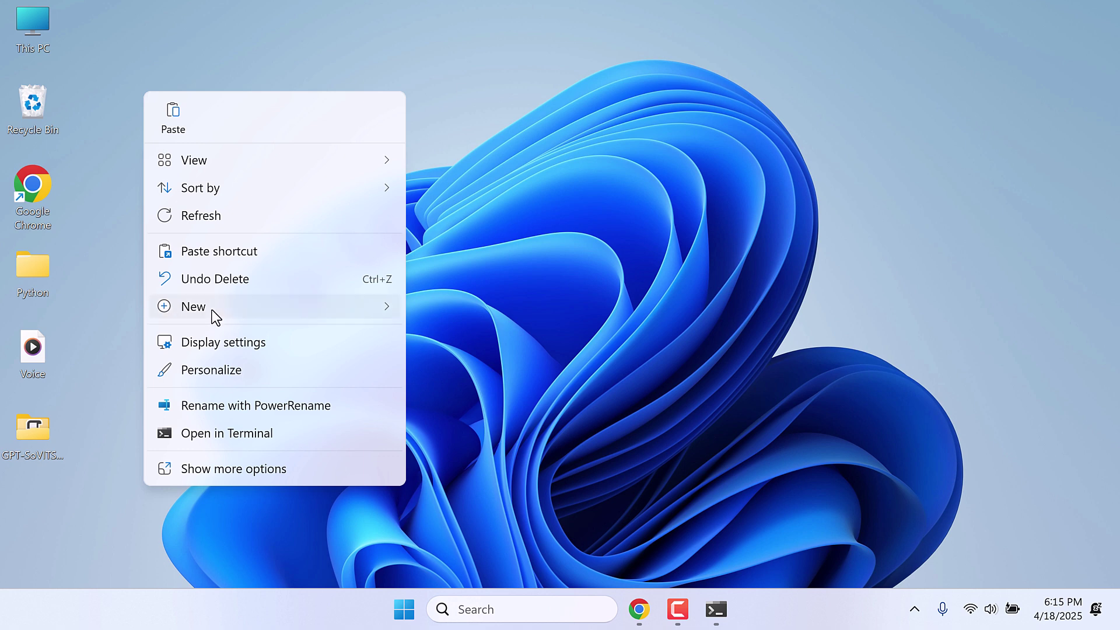
pyautogui.moveTo(212, 310)
pyautogui.click(502, 20)
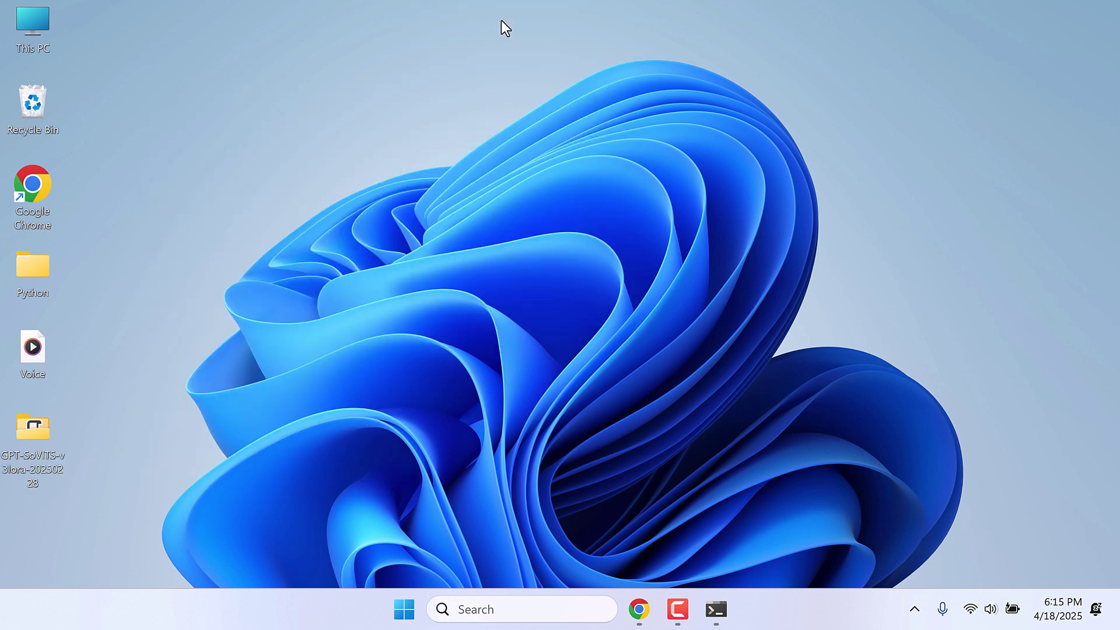
pyautogui.write('myvoice')
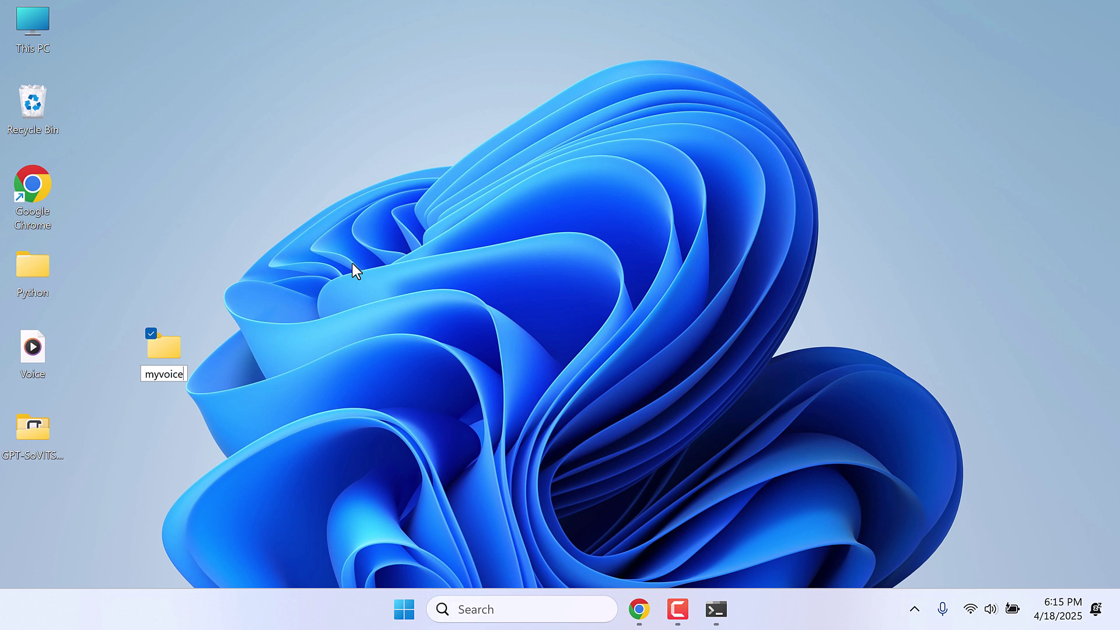
pyautogui.press('Return')
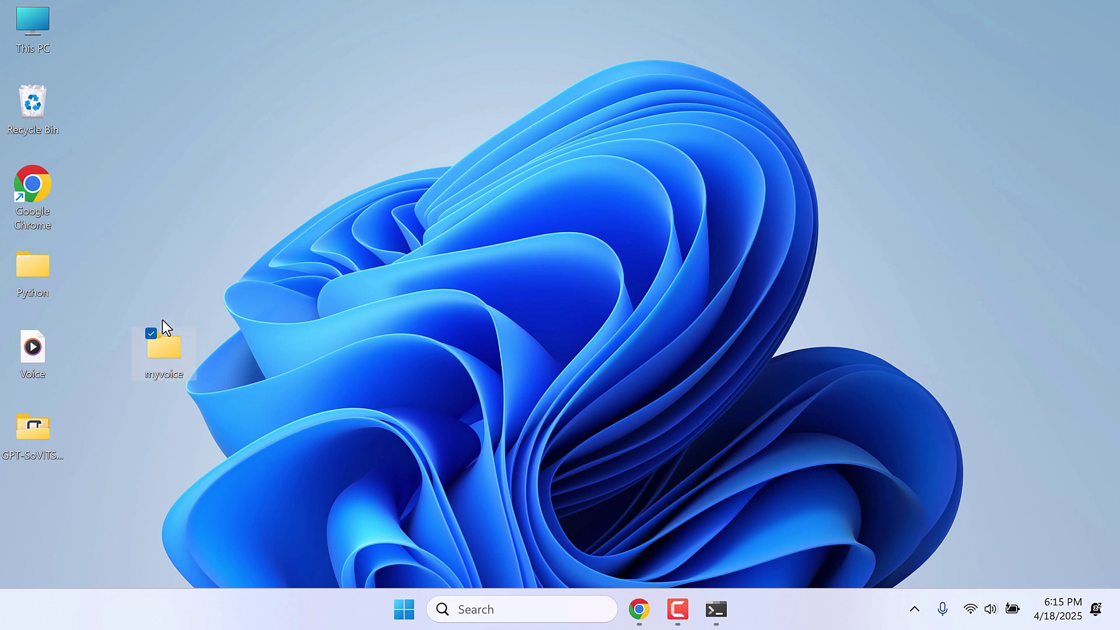
pyautogui.moveTo(39, 337); pyautogui.dragTo(156, 351)
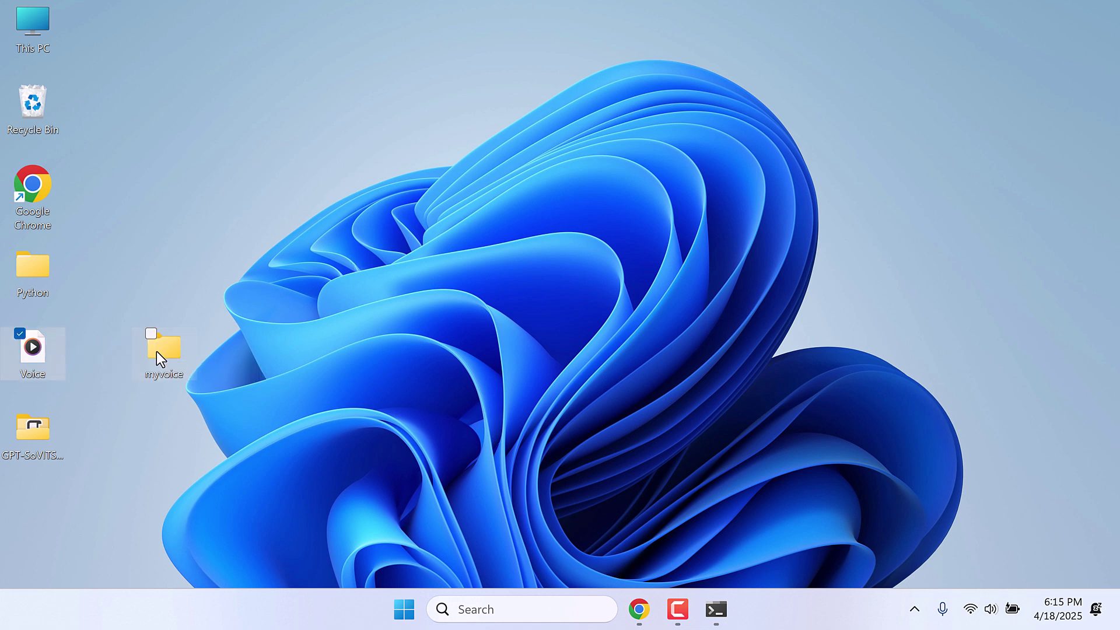
# - Open the myvoice folder, copy its full path and close the folder window
pyautogui.doubleClick(158, 350)
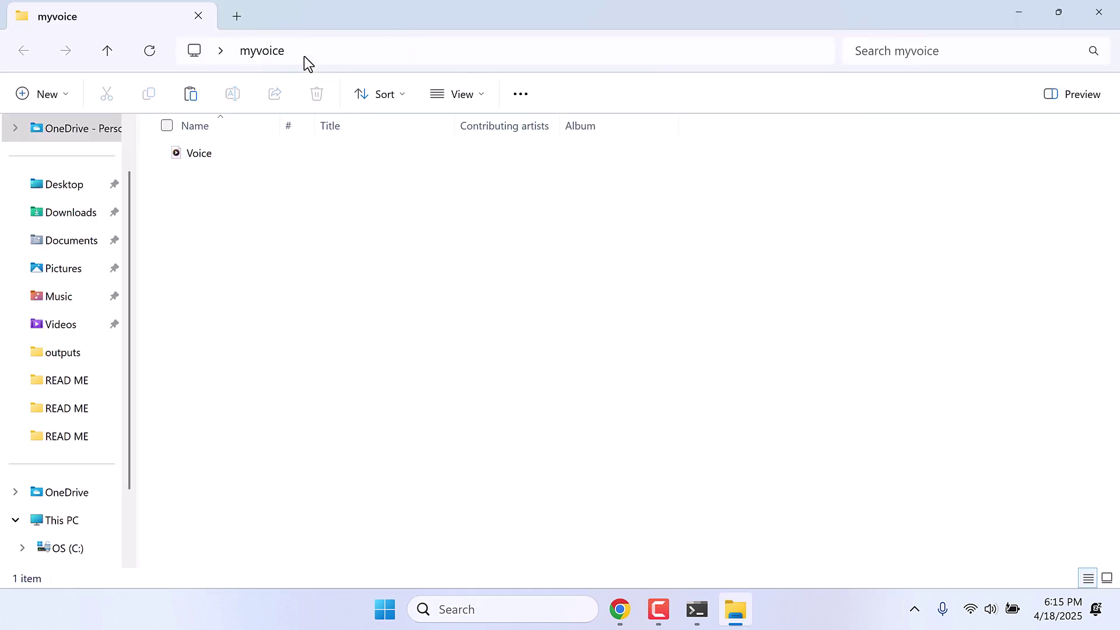
pyautogui.click(298, 50)
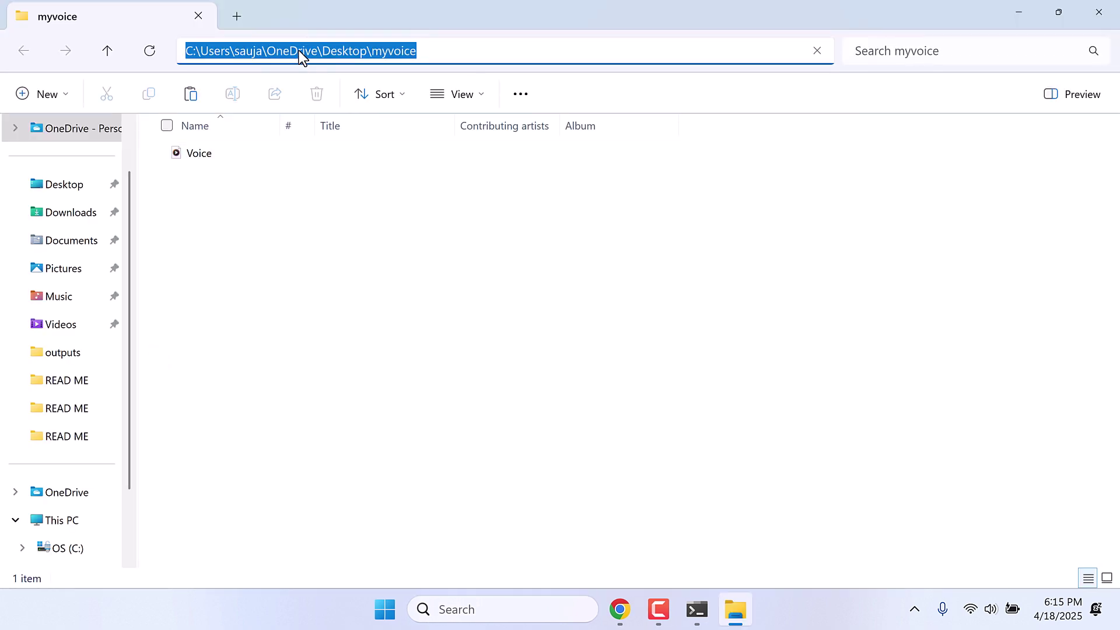
pyautogui.rightClick(299, 50)
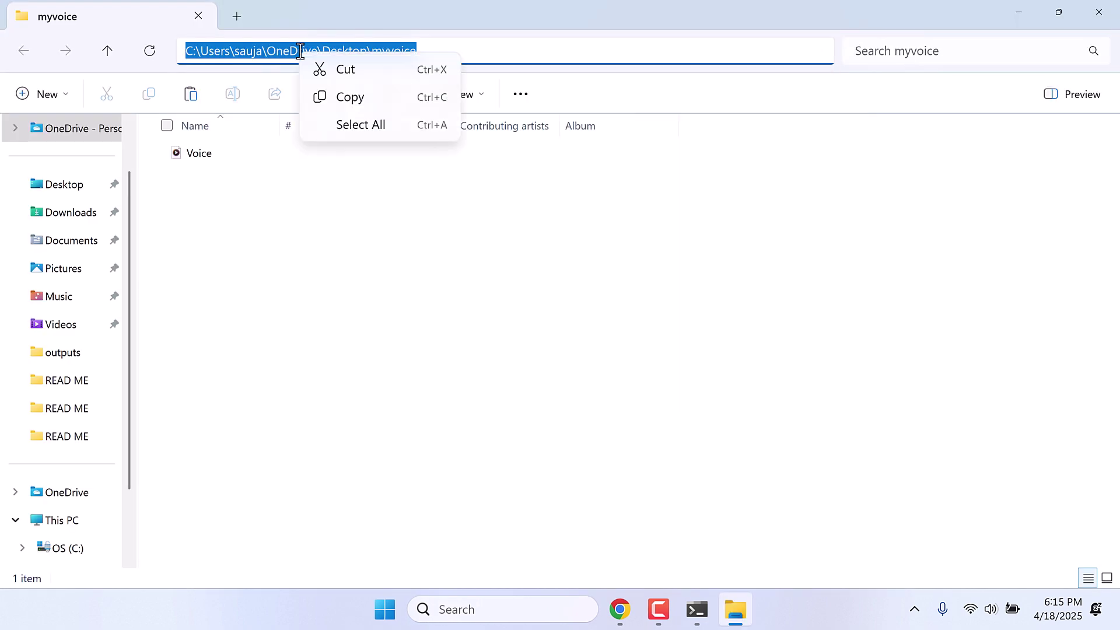
pyautogui.click(344, 98)
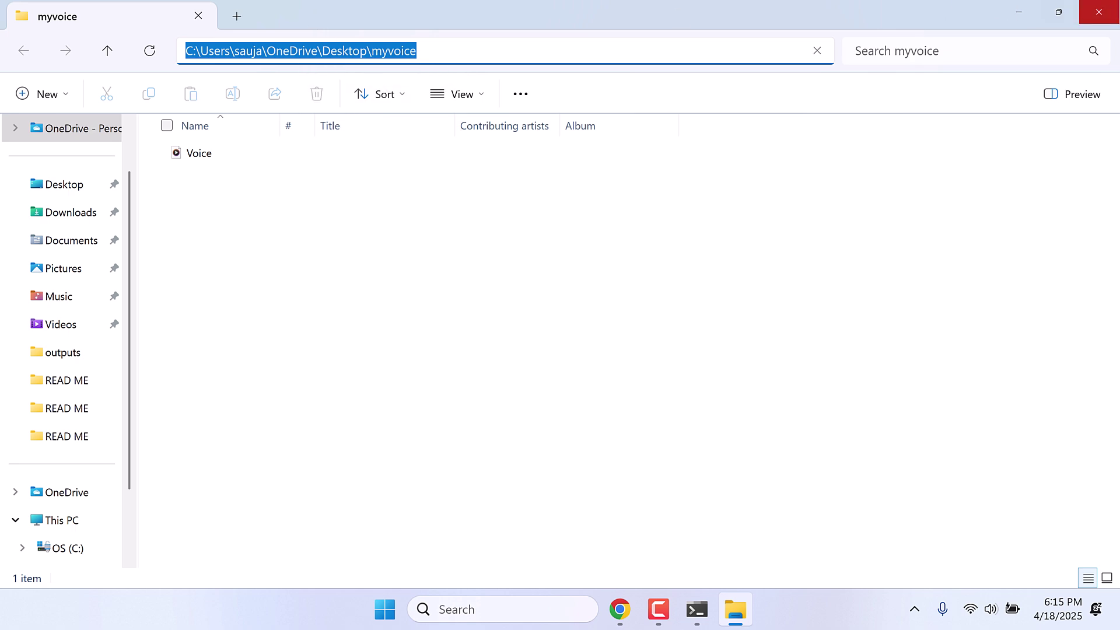
pyautogui.click(1099, 11)
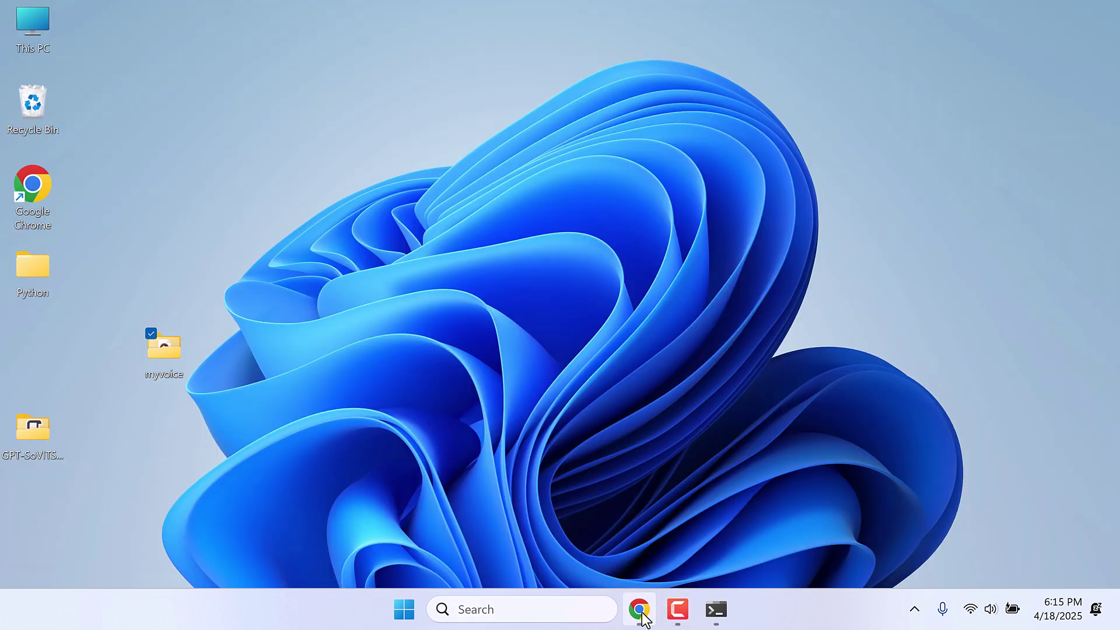
# - Switch to the GPT-SoVITS WebUI in Chrome, paste the myvoice folder path as audio slicer input and start speech slicing
pyautogui.click(640, 613)
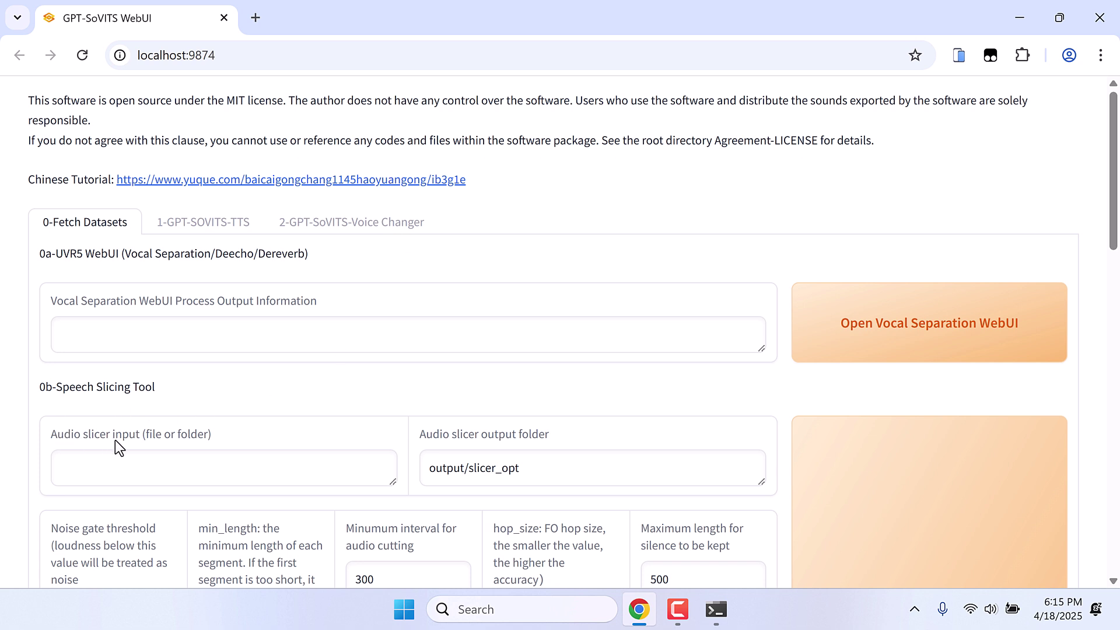
pyautogui.click(79, 470)
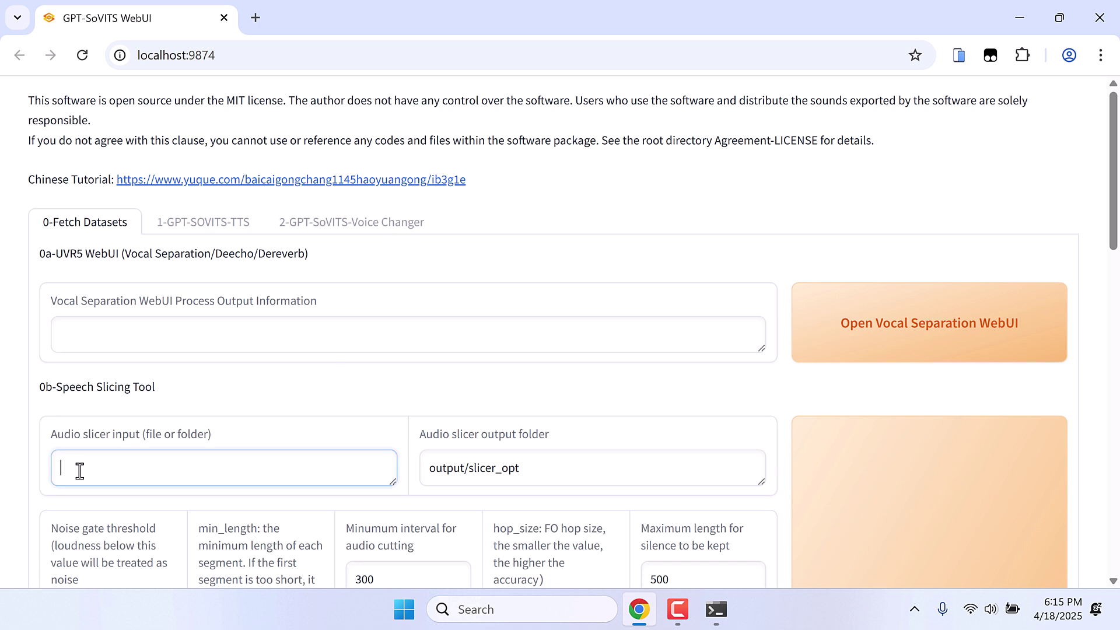
pyautogui.hotkey('ctrl', 'v')
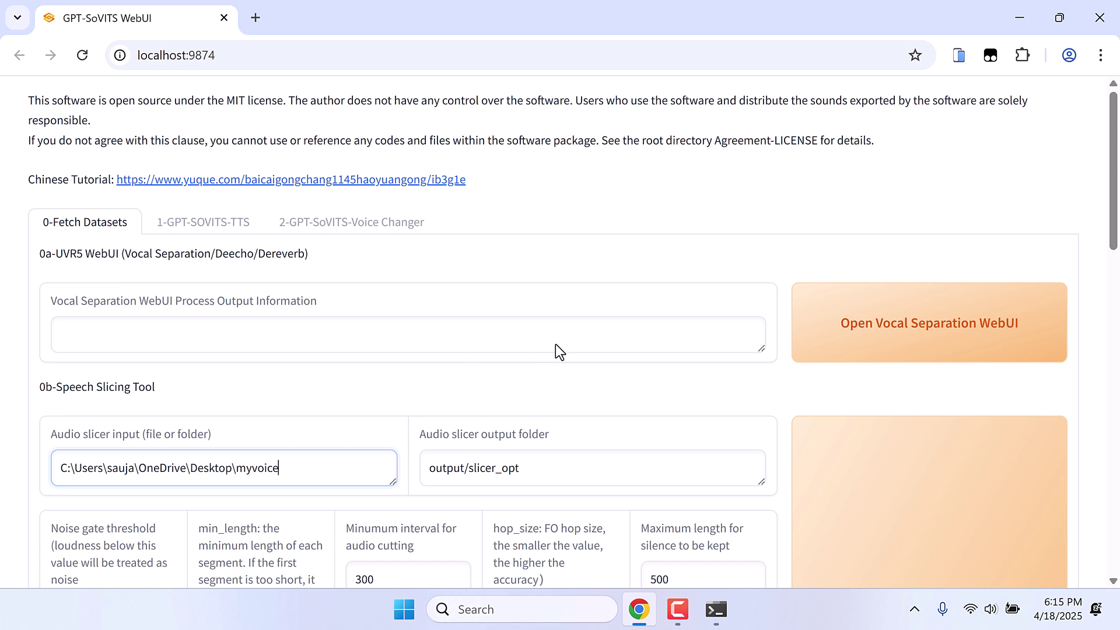
pyautogui.scroll(-4, 567, 348)
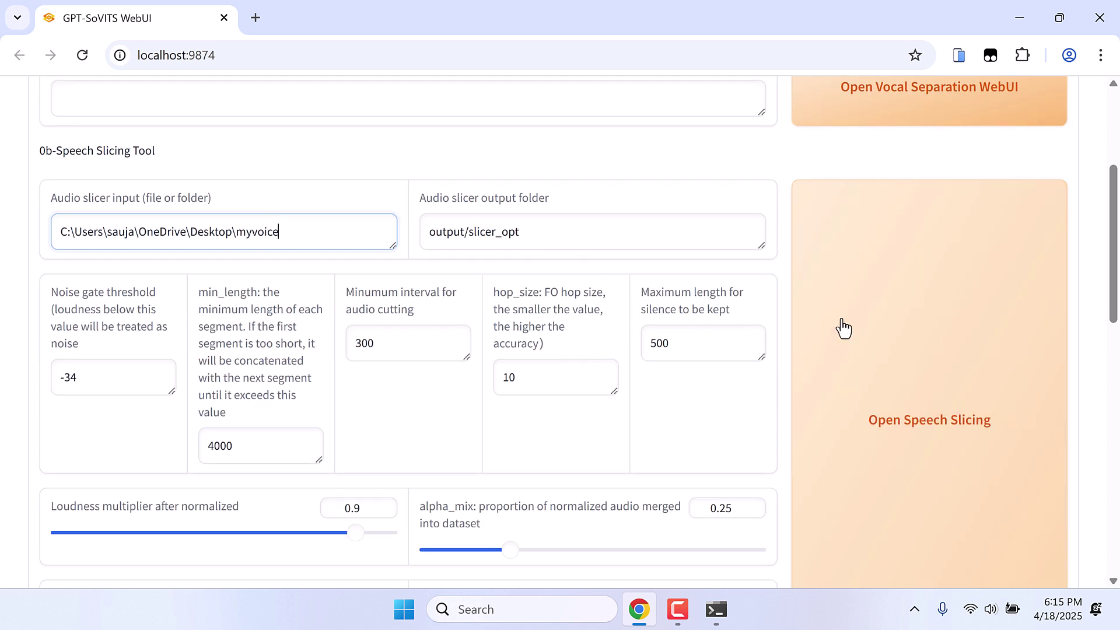
pyautogui.scroll(-3, 905, 405)
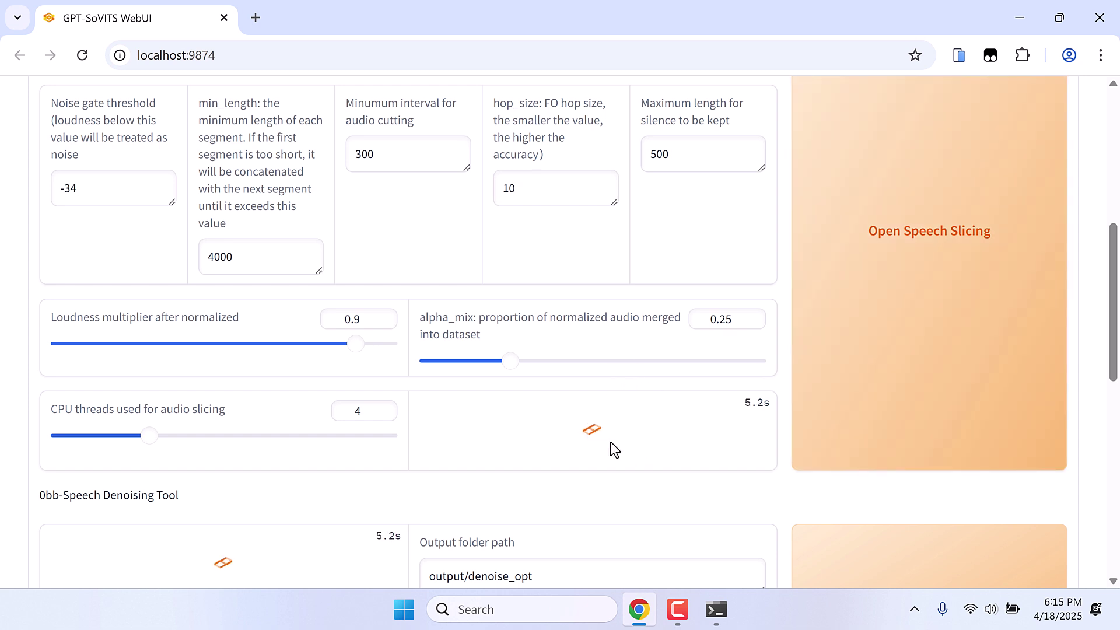
# - Check the speech slicing progress in the console window and in the WebUI's slicing output information
pyautogui.click(716, 609)
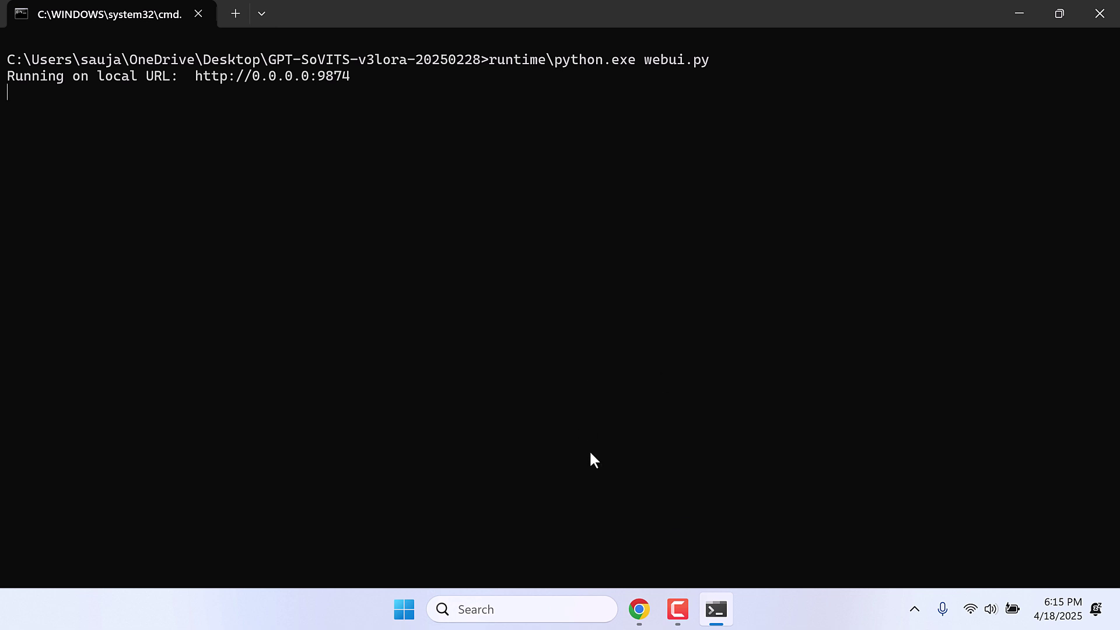
pyautogui.click(640, 613)
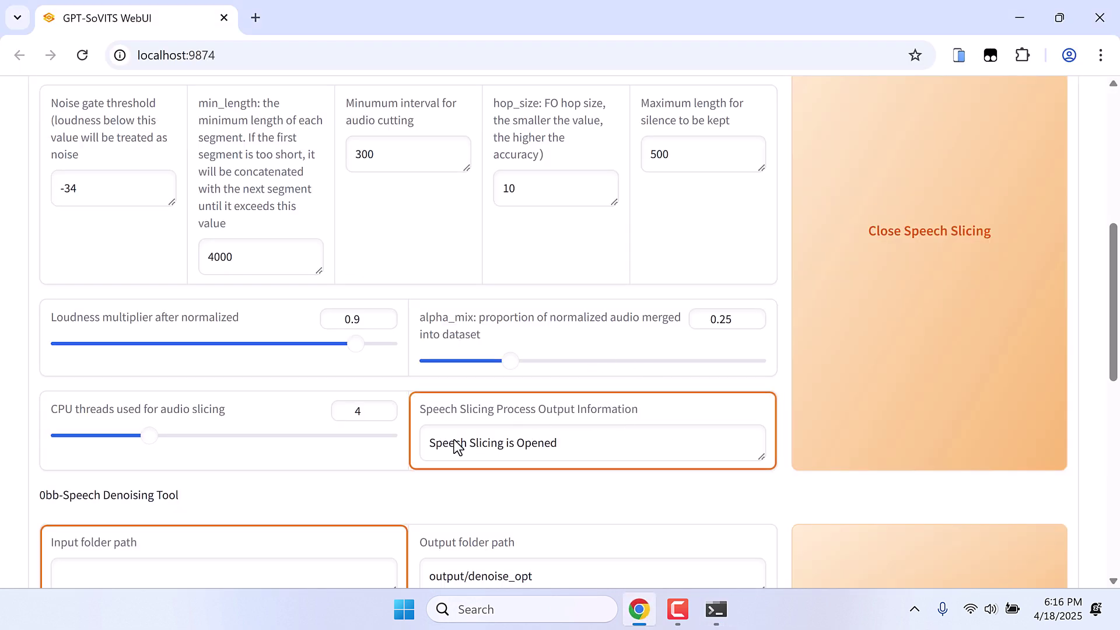
pyautogui.click(726, 602)
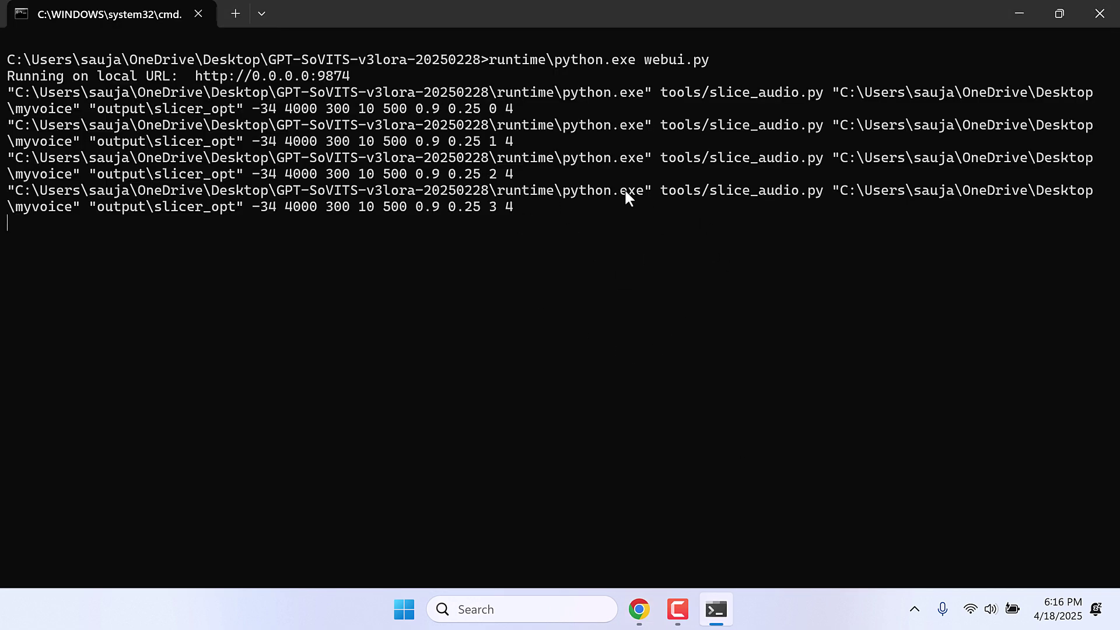
pyautogui.click(640, 610)
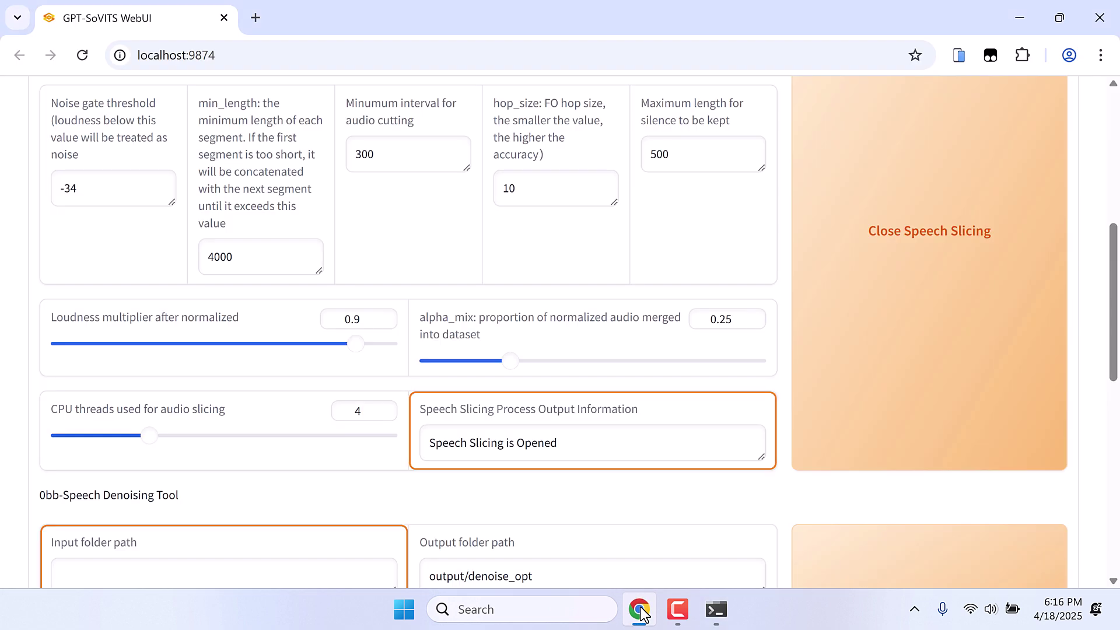
pyautogui.scroll(-1, 580, 426)
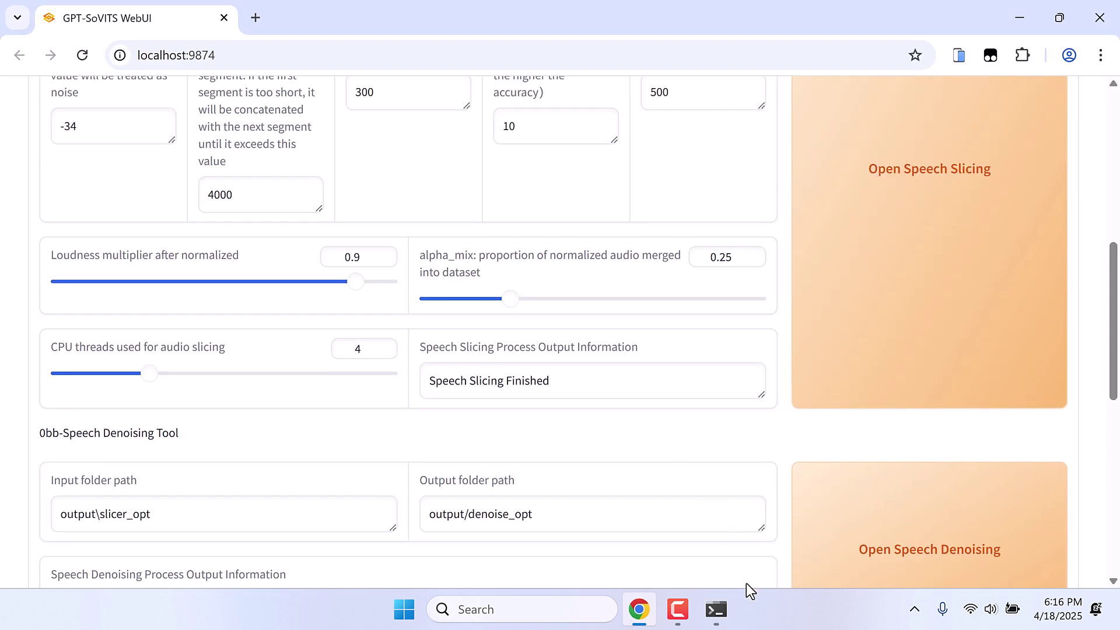
pyautogui.click(734, 602)
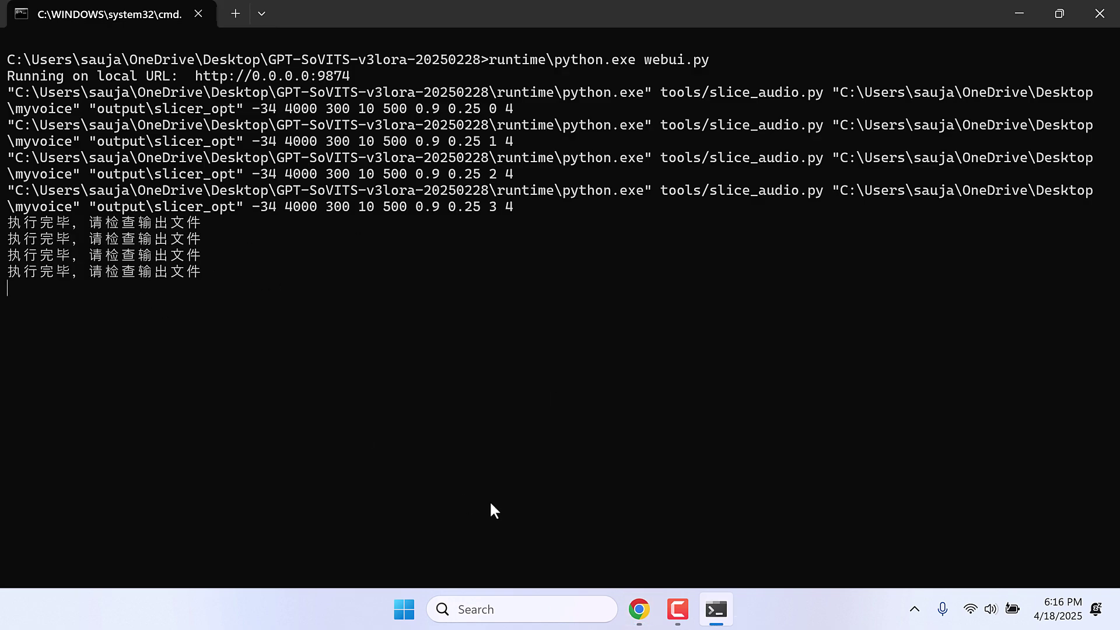
pyautogui.click(717, 609)
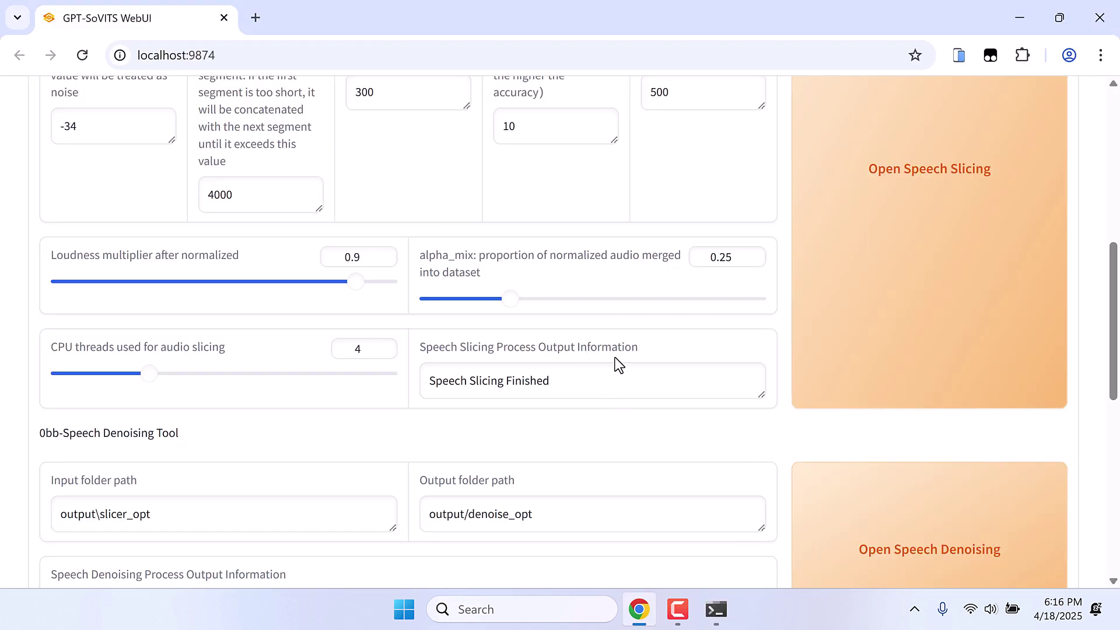
# - Minimize the browser and open the output\slicer_opt folder inside GPT-SoVITS-v3lora-20250228 to check the sliced audio files
pyautogui.click(1018, 16)
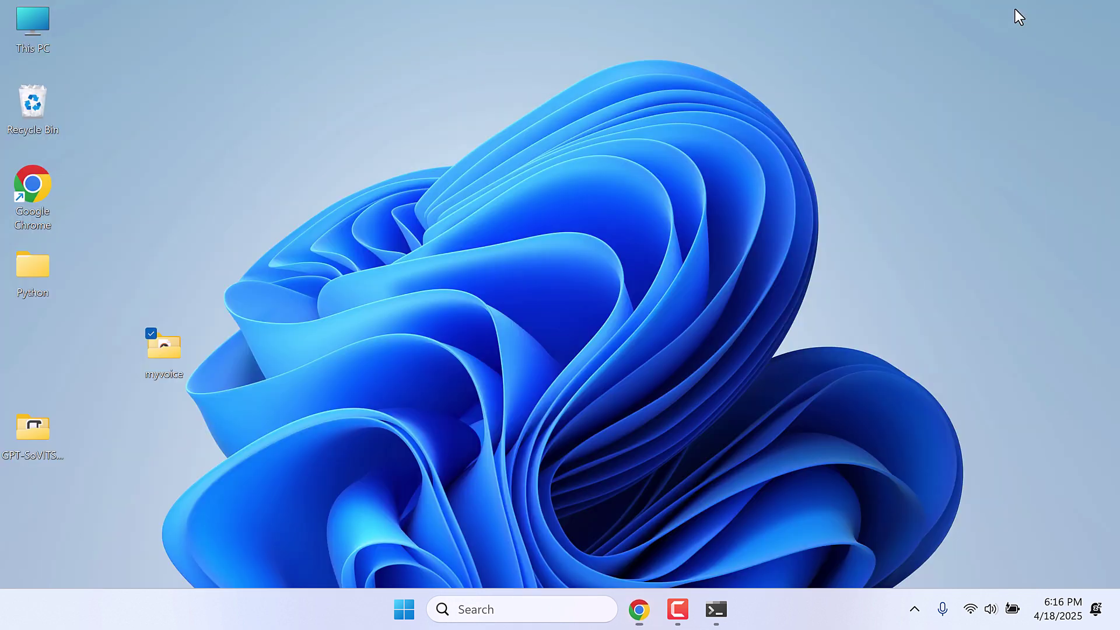
pyautogui.doubleClick(38, 433)
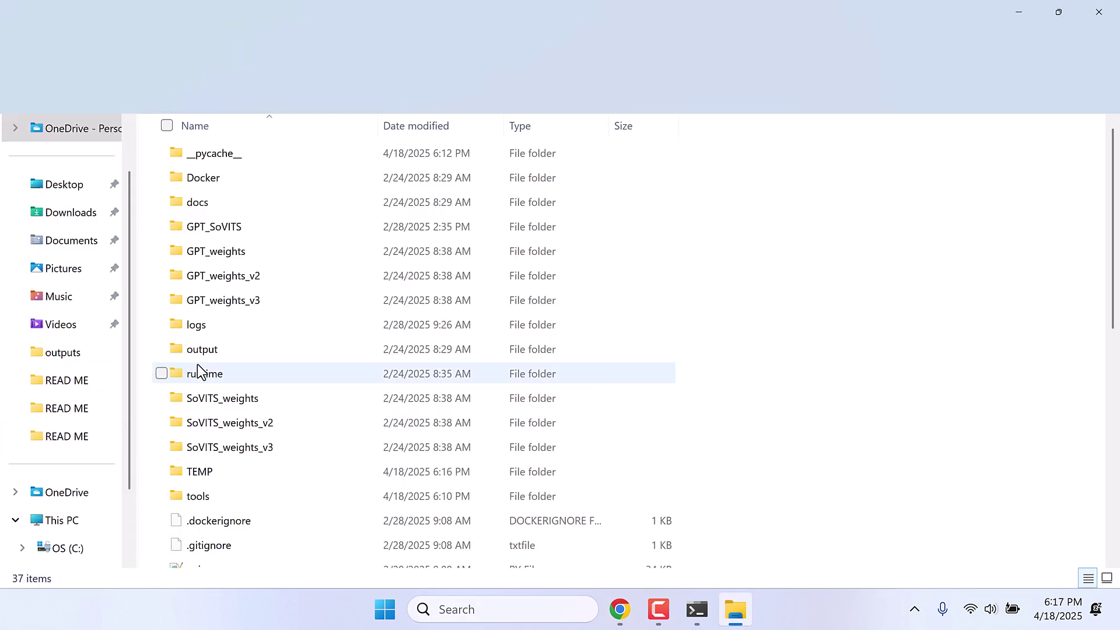
pyautogui.doubleClick(201, 350)
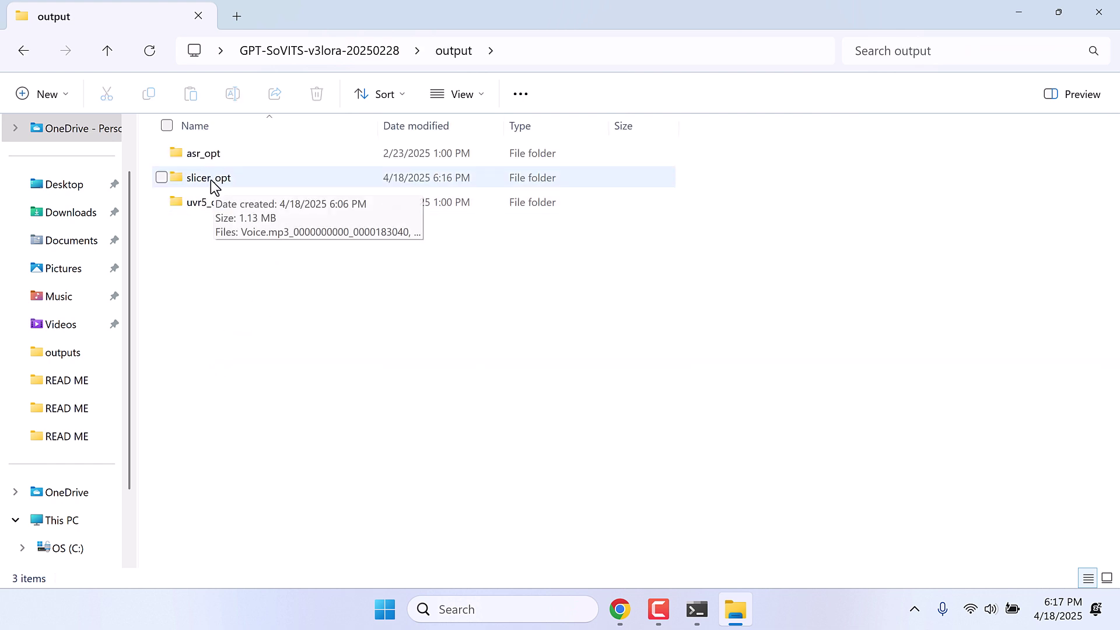
pyautogui.doubleClick(219, 185)
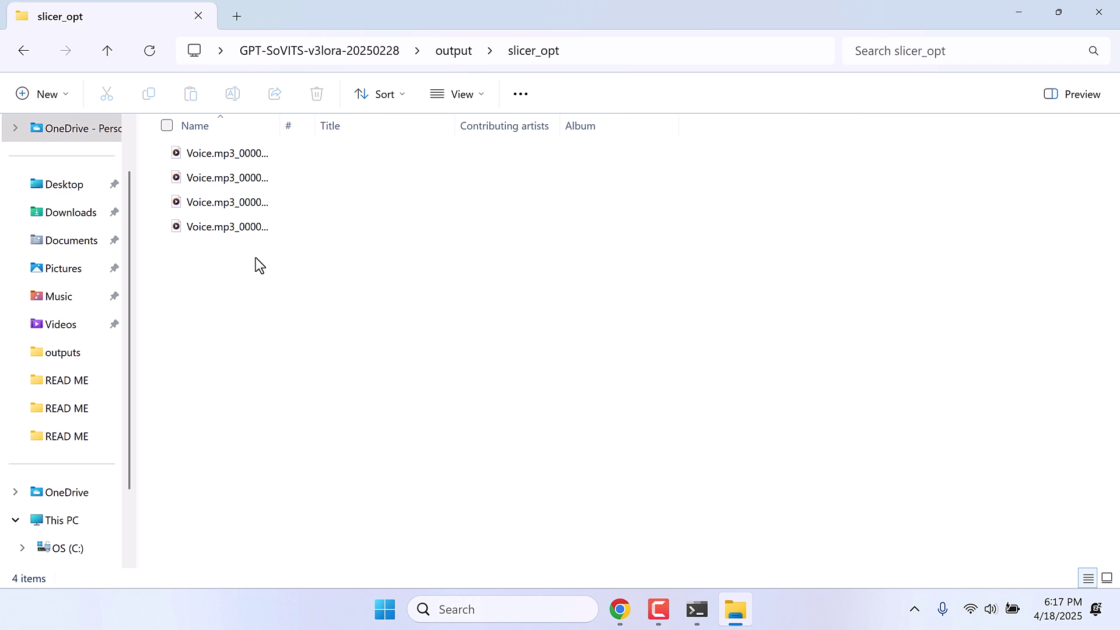
# - Return to the WebUI in Chrome, compare the denoising input path with the slicer_opt folder and start speech denoising on output\slicer_opt
pyautogui.click(622, 619)
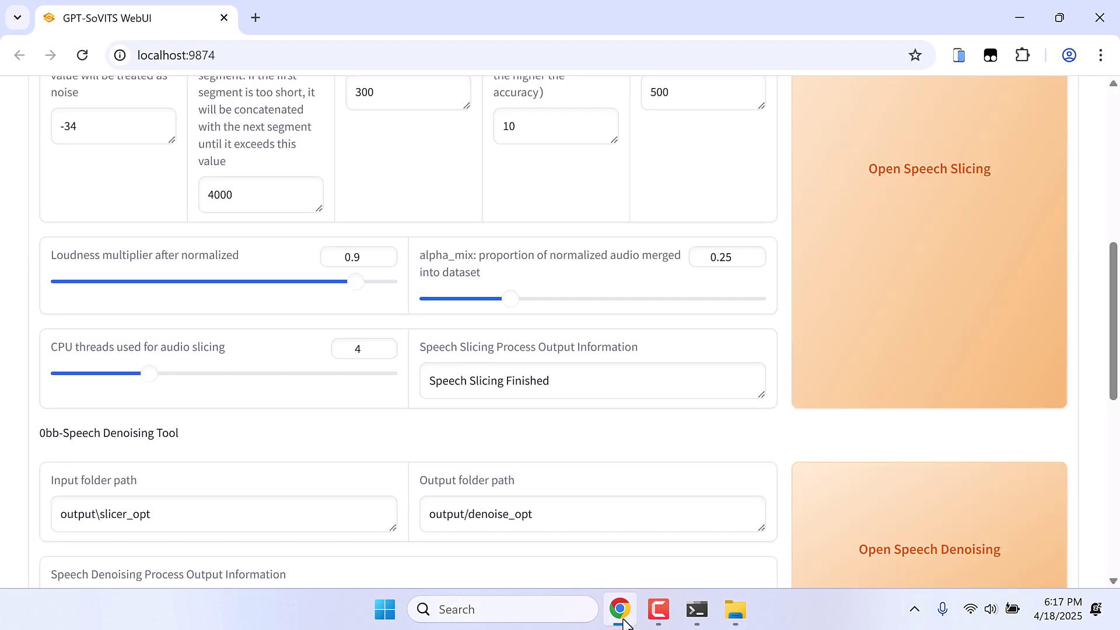
pyautogui.scroll(-4, 379, 441)
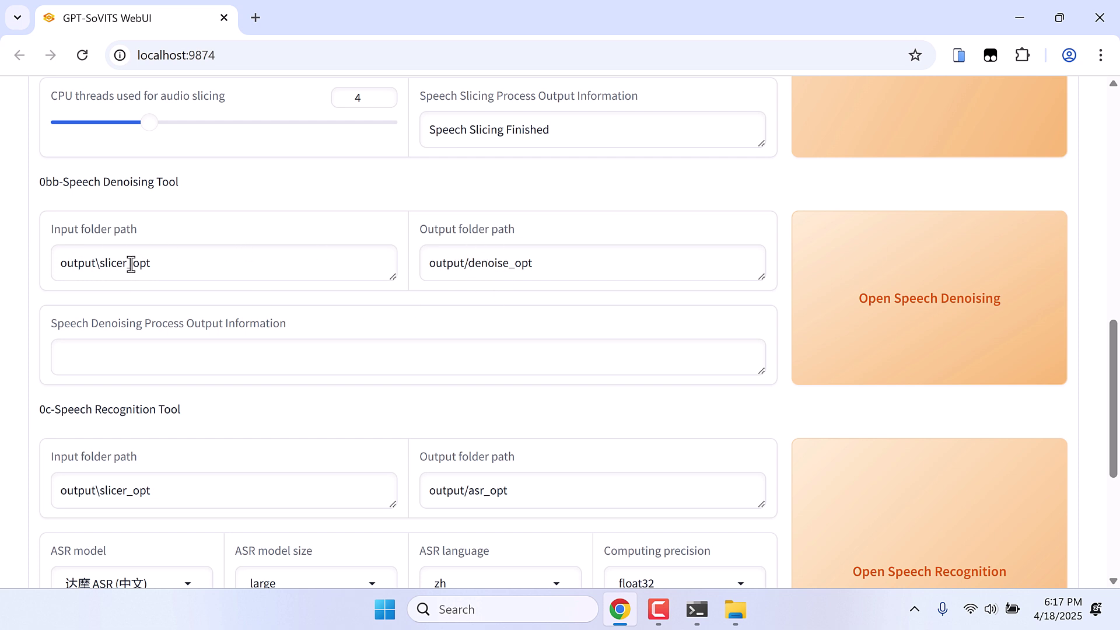
pyautogui.click(741, 612)
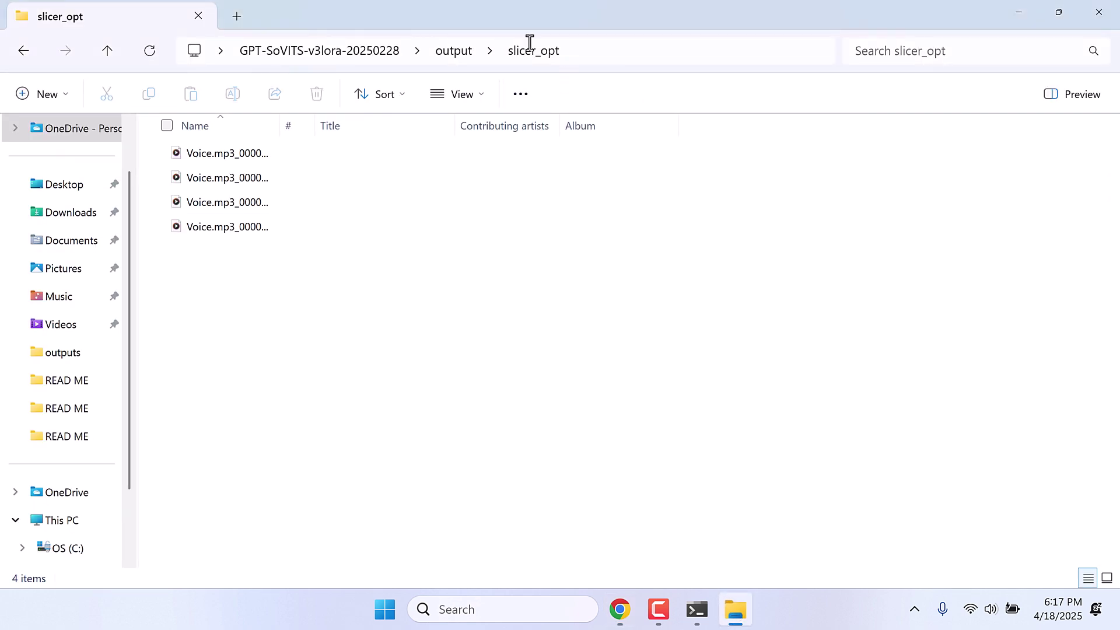
pyautogui.click(747, 621)
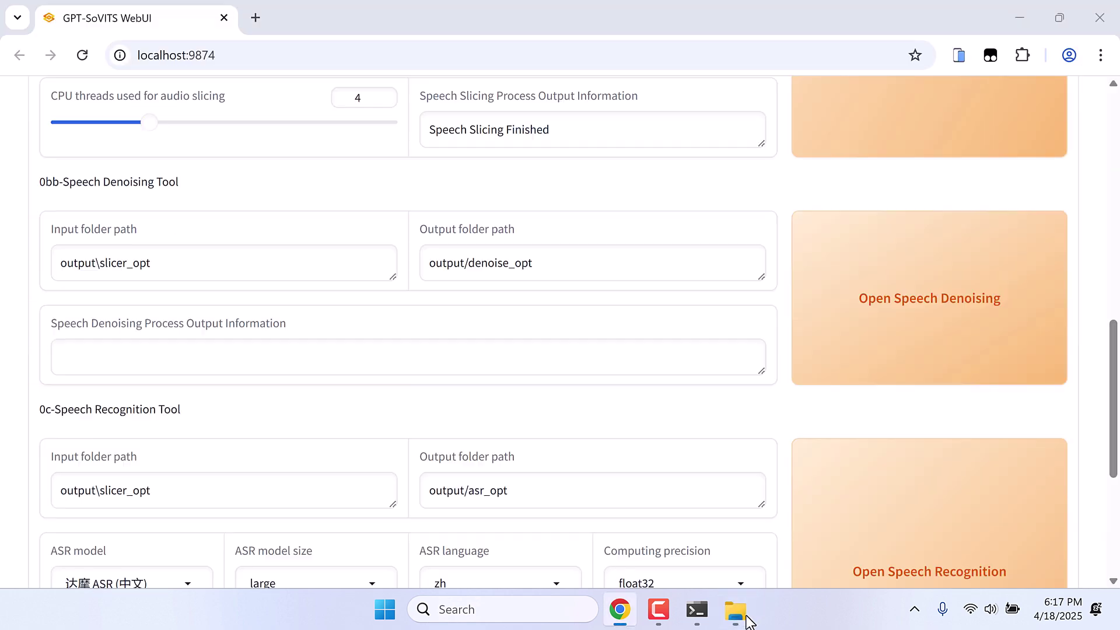
pyautogui.click(917, 313)
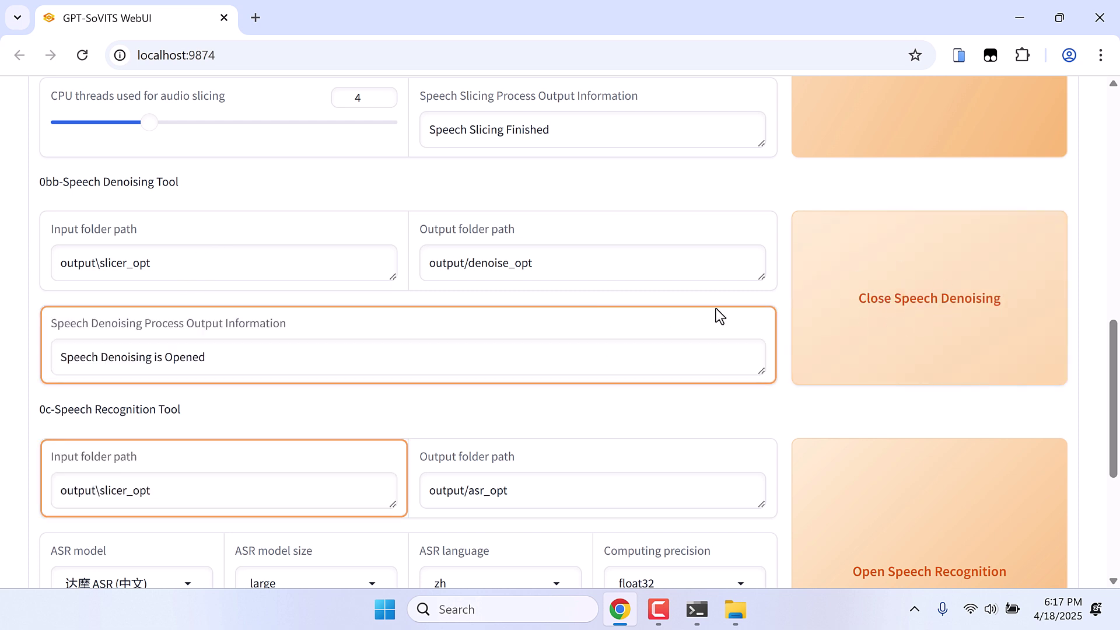
# - Check the speech denoising progress in the console window and in the WebUI's denoising output information
pyautogui.scroll(-1, 717, 315)
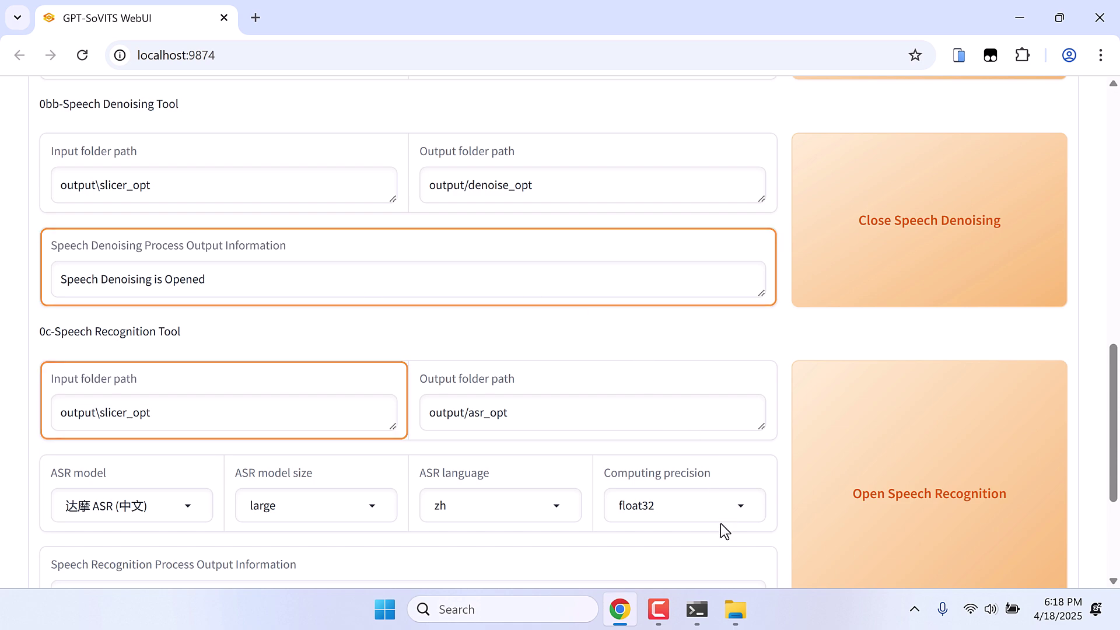
pyautogui.click(699, 612)
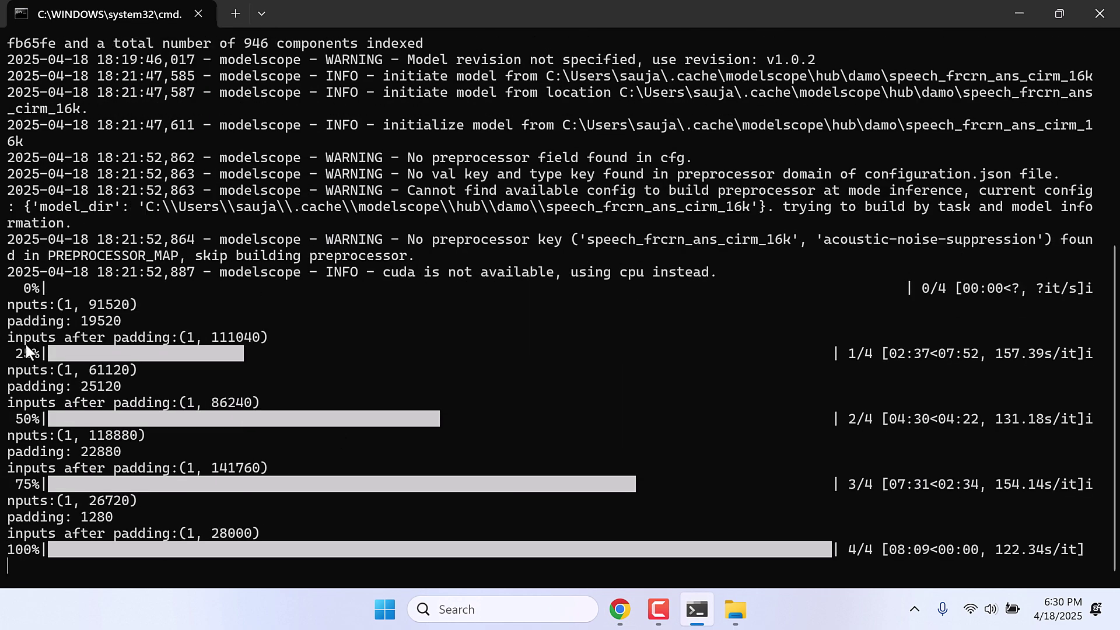
pyautogui.click(618, 609)
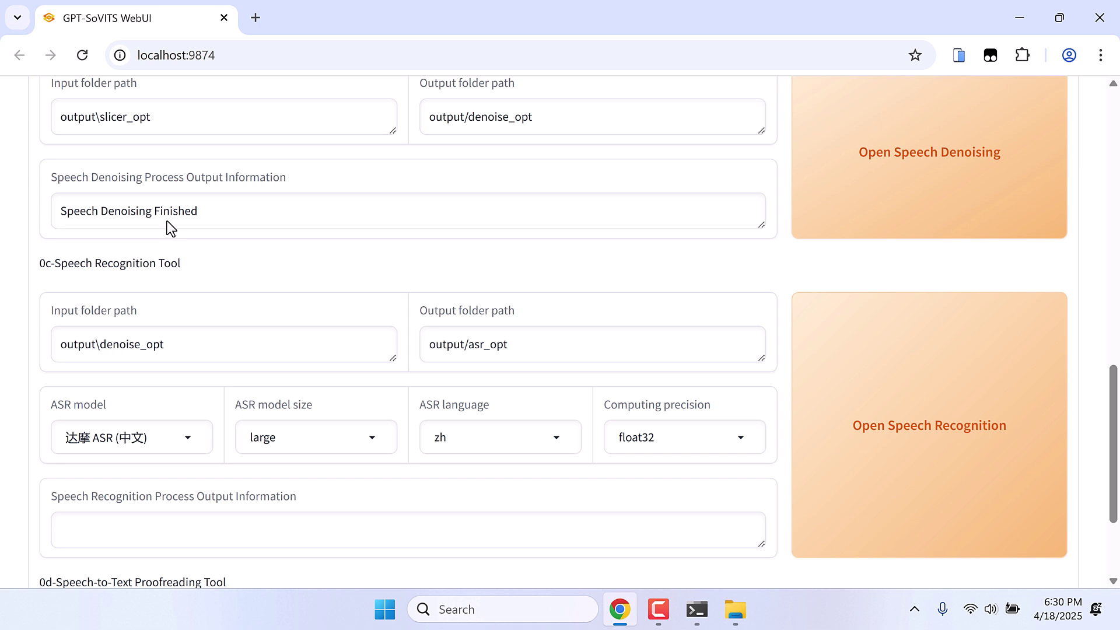
pyautogui.scroll(-3, 318, 247)
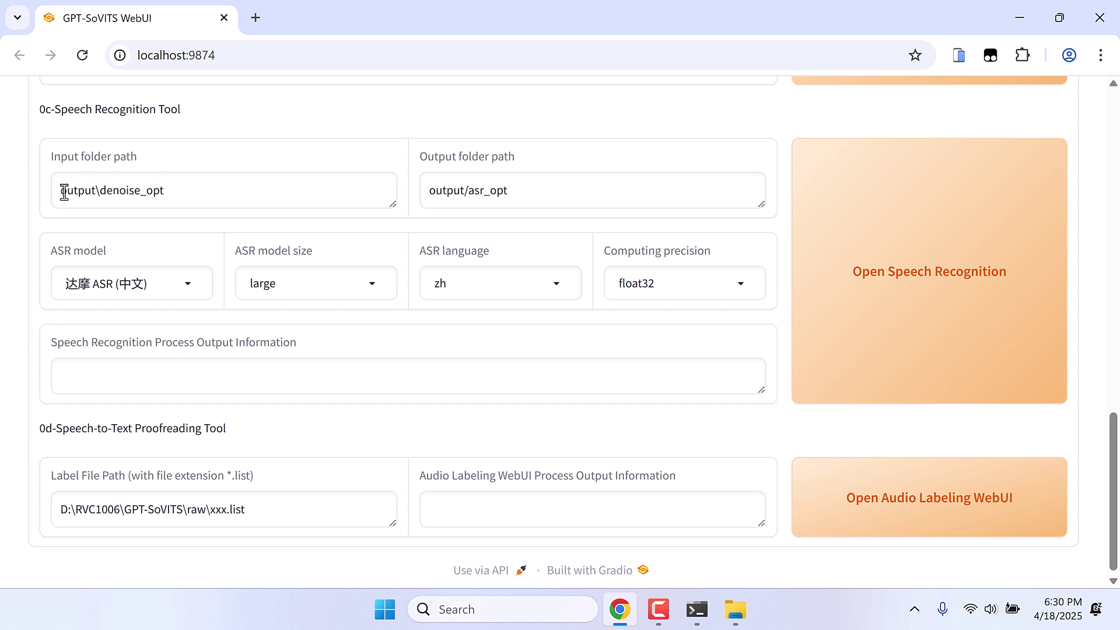
# - Switch to File Explorer and open the output\denoise_opt folder to check the denoised audio files
pyautogui.click(736, 609)
pyautogui.click(459, 53)
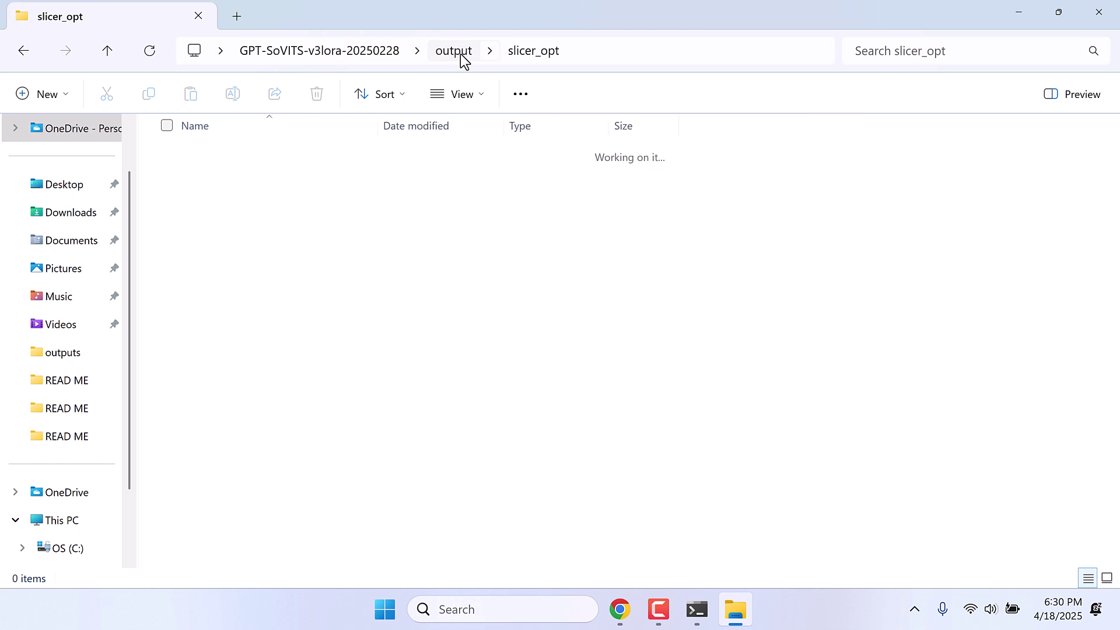
pyautogui.doubleClick(228, 177)
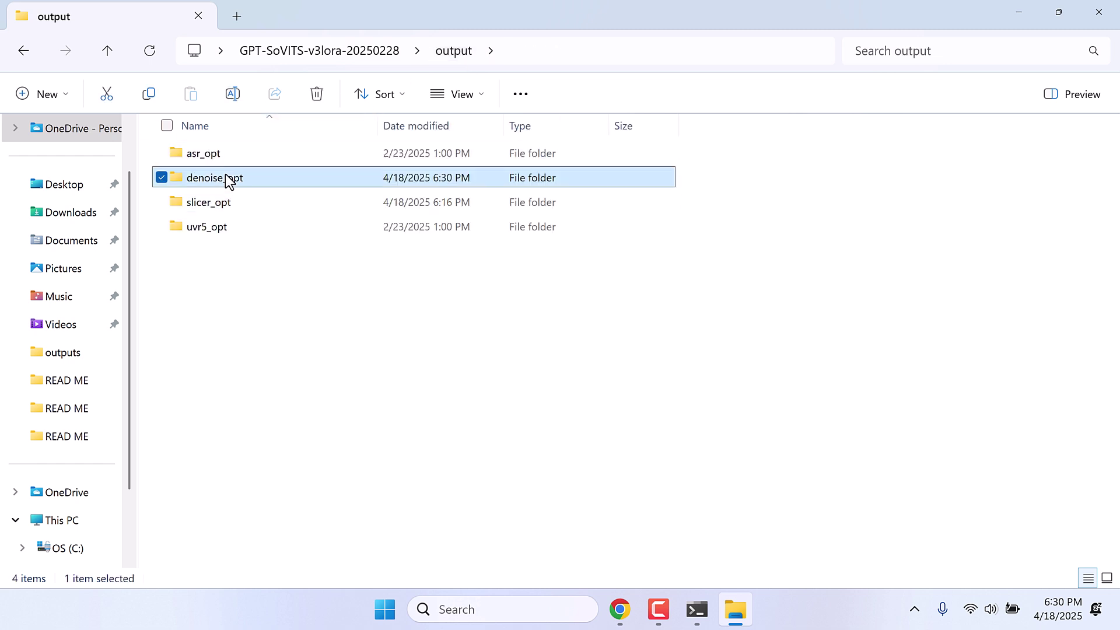
# - Return to the WebUI in Chrome, start speech recognition on output\denoise_opt and check its progress in the console and the WebUI
pyautogui.click(620, 609)
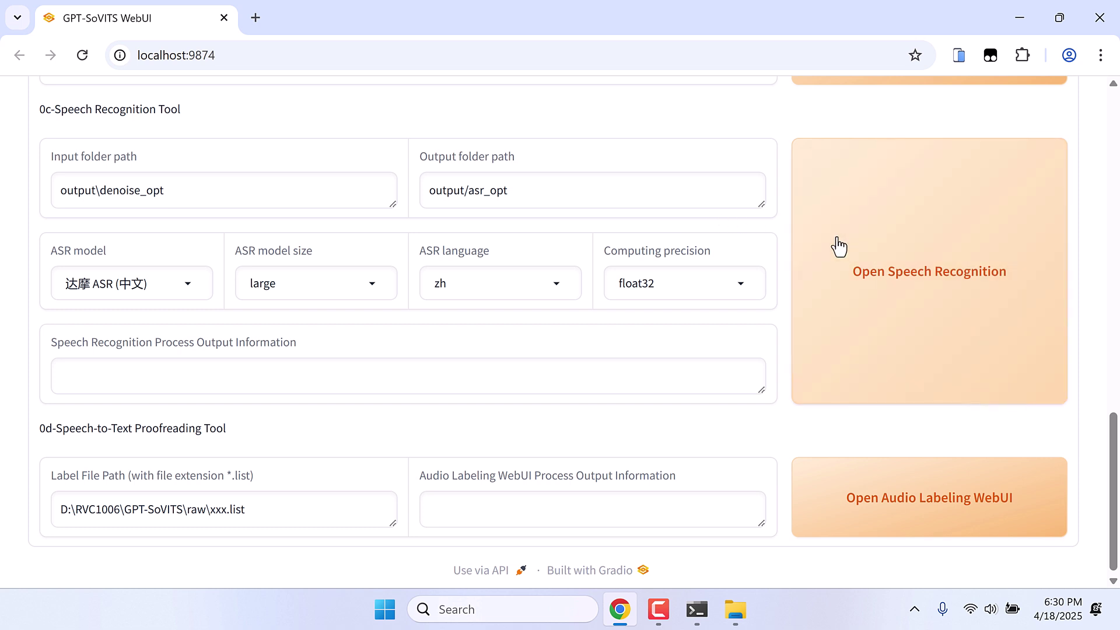
pyautogui.click(919, 286)
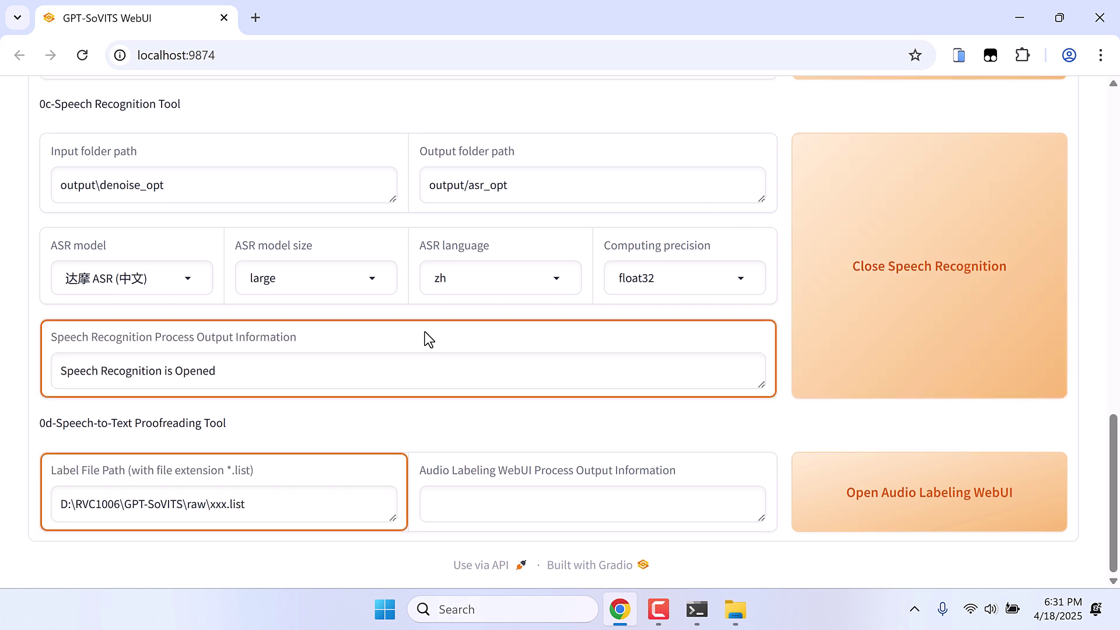
pyautogui.click(698, 610)
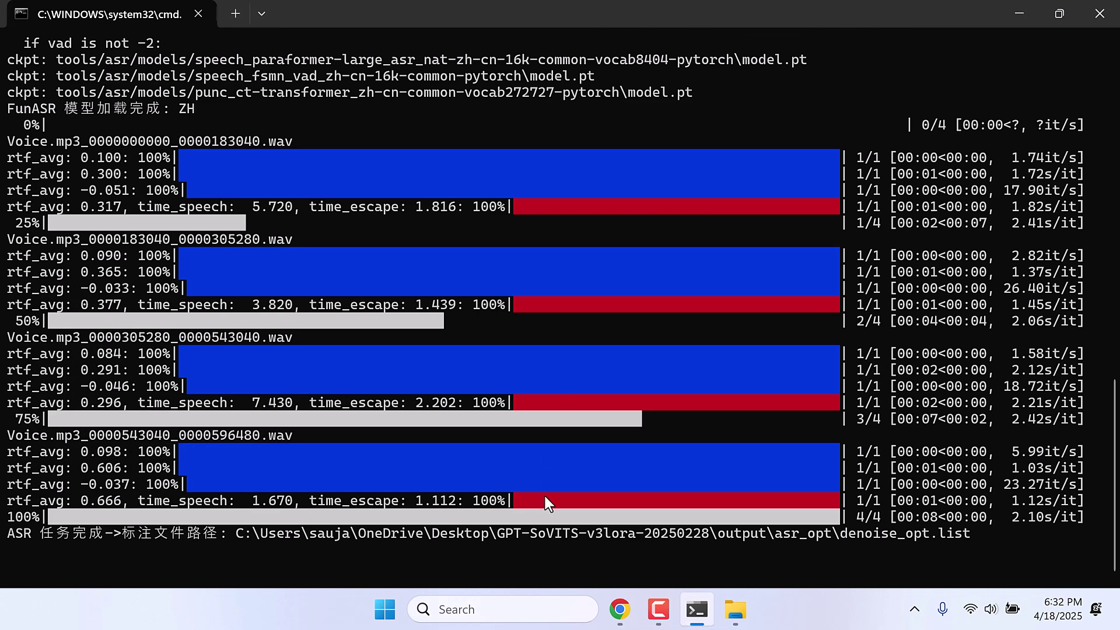
pyautogui.click(620, 609)
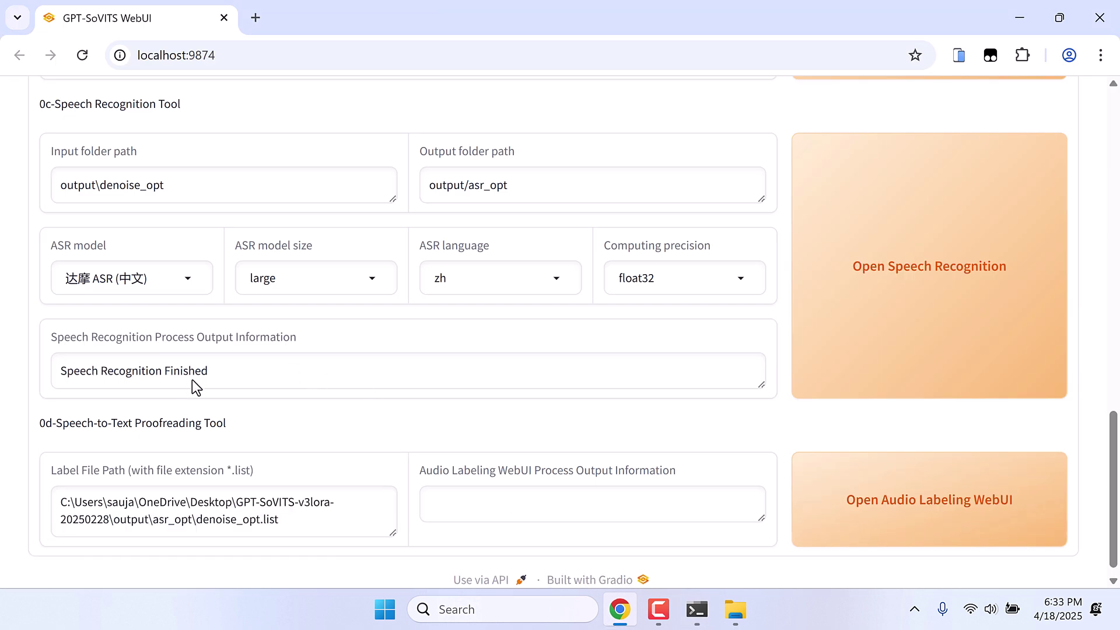
pyautogui.scroll(-1, 194, 378)
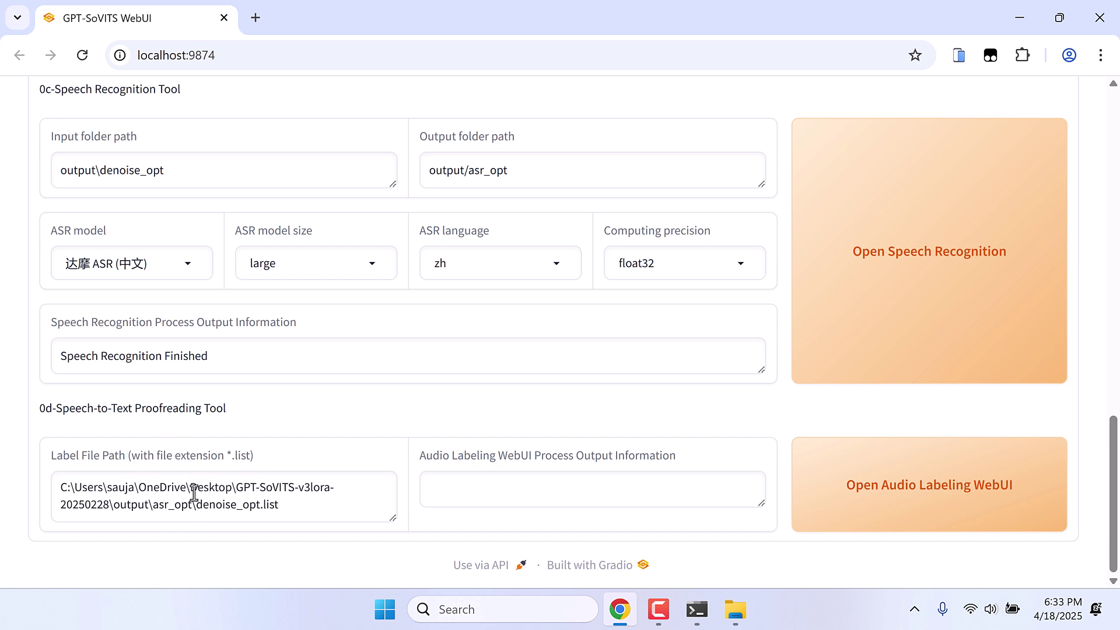
# - Switch to File Explorer and open the output\asr_opt folder to check the generated label file
pyautogui.click(737, 613)
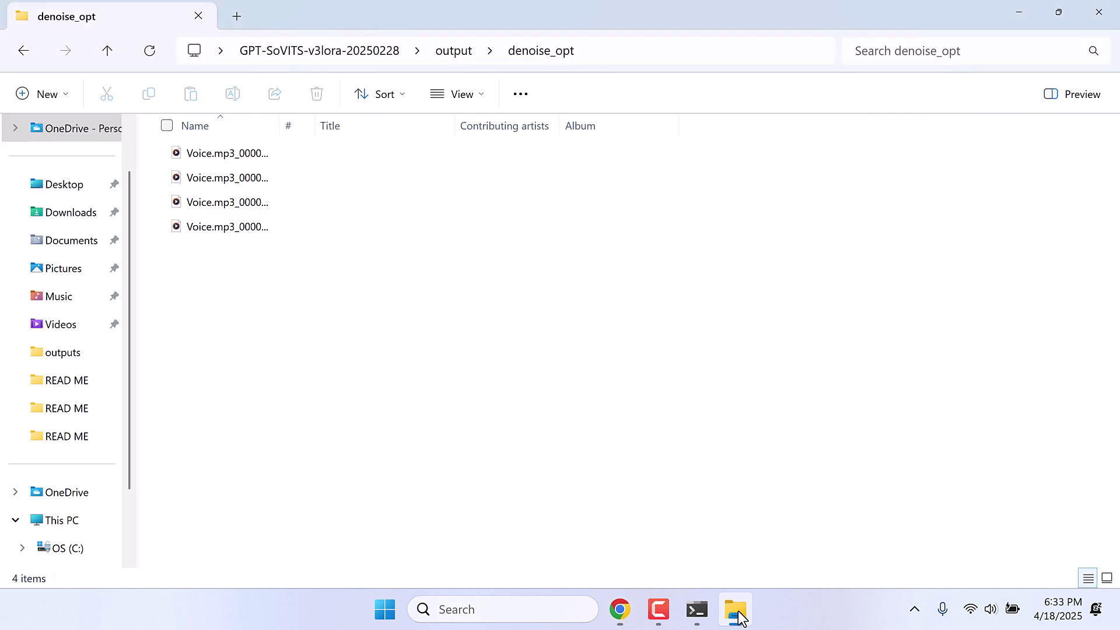
pyautogui.click(449, 51)
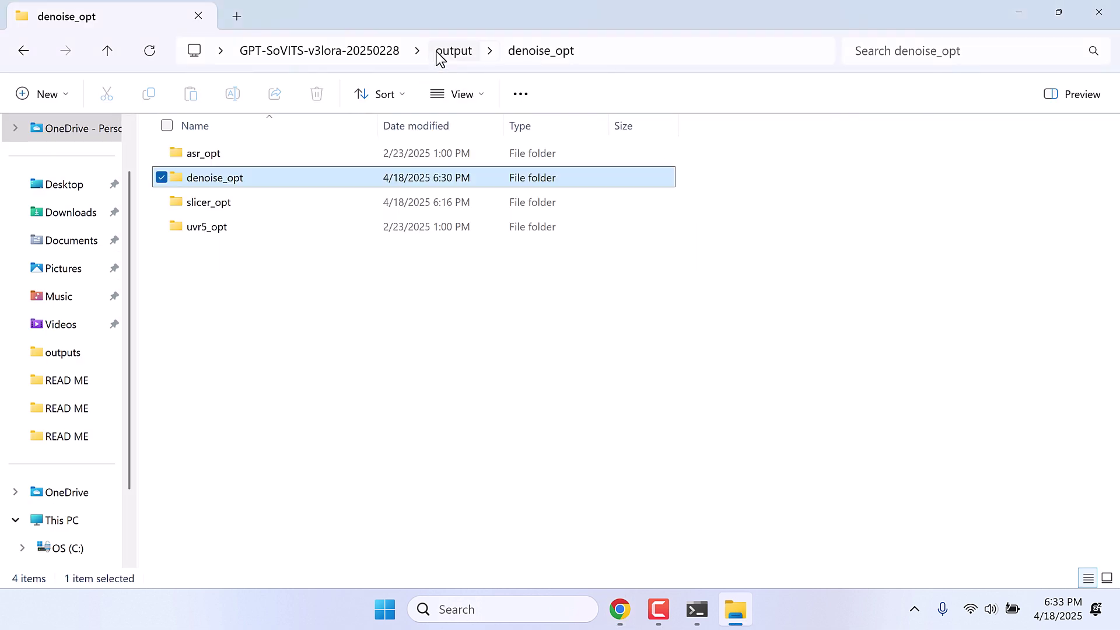
pyautogui.doubleClick(202, 159)
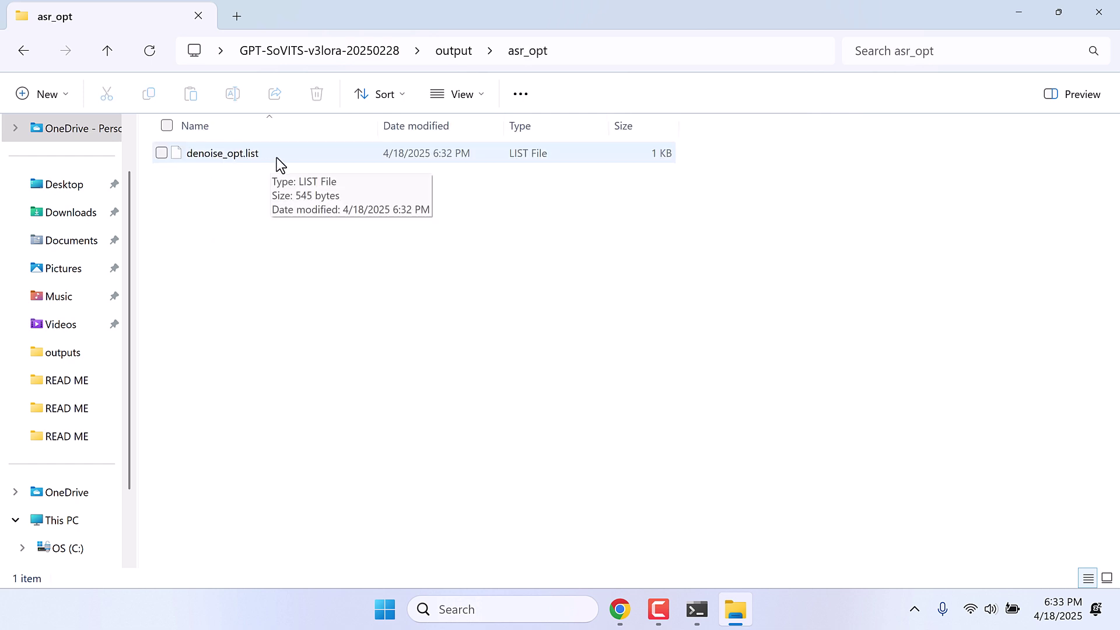
# - Return to Chrome, open the Audio Labeling WebUI for denoise_opt.list and look through the transcribed texts
pyautogui.click(619, 608)
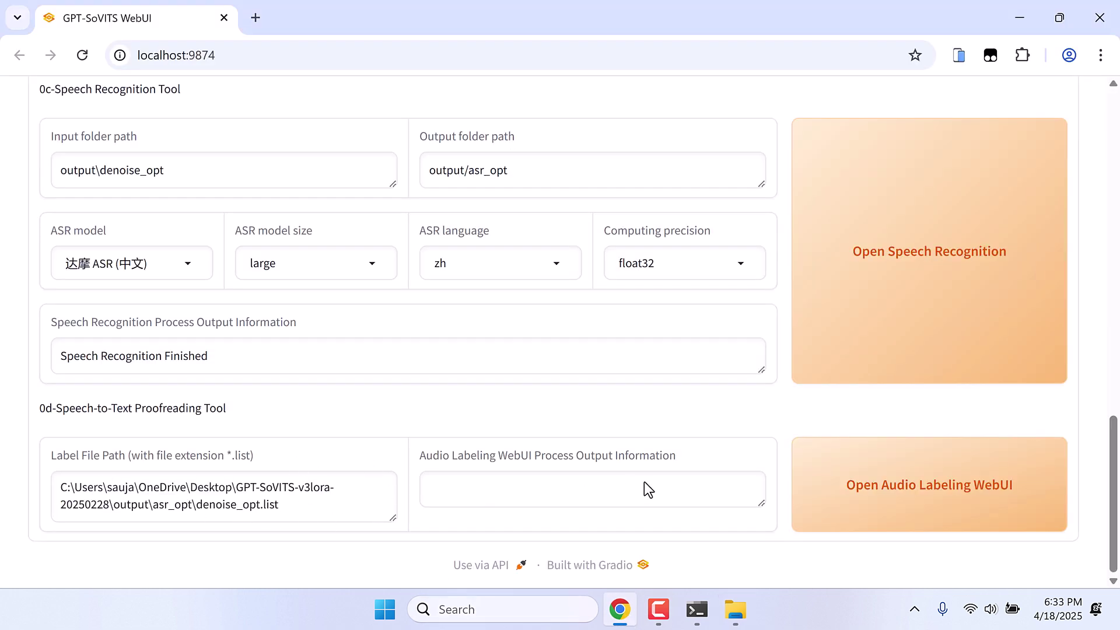
pyautogui.click(895, 490)
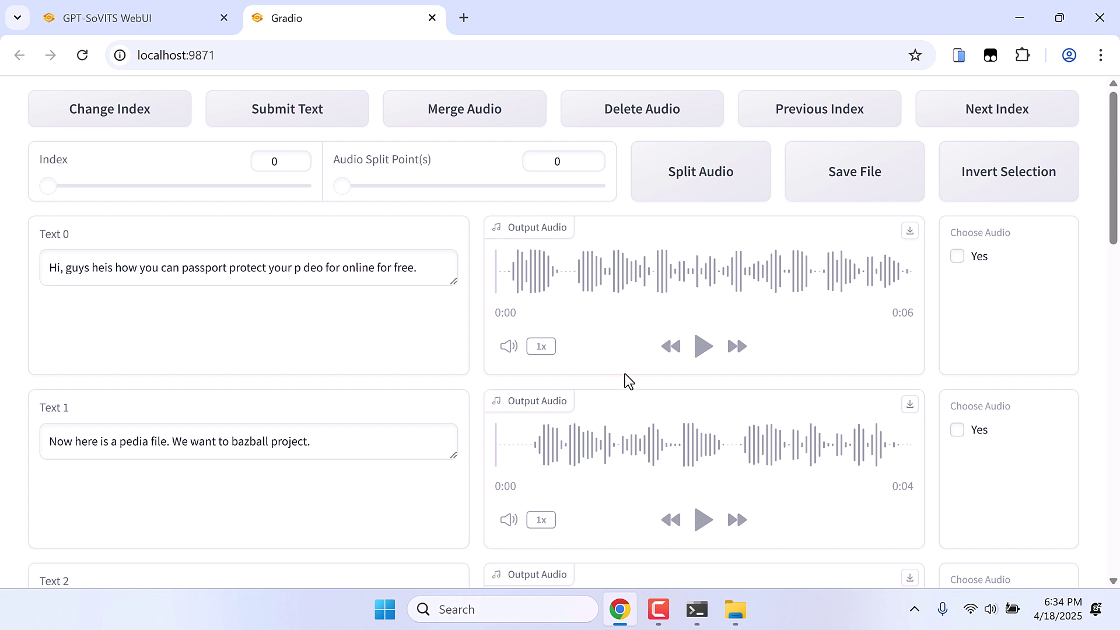
pyautogui.scroll(-3, 623, 382)
pyautogui.scroll(-8, 618, 383)
pyautogui.scroll(10, 619, 383)
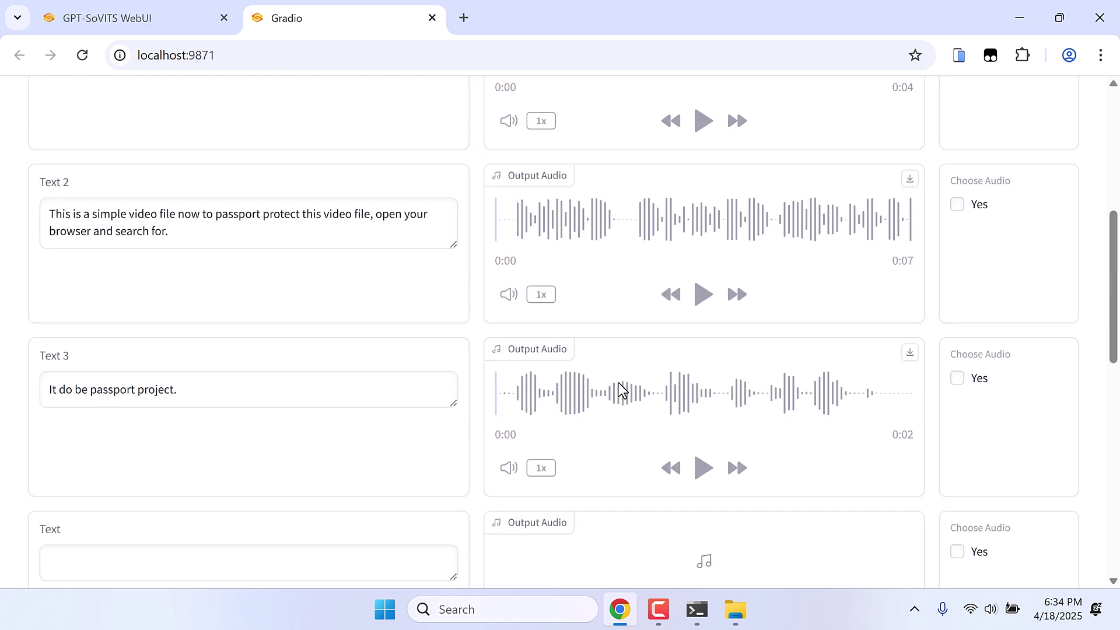
pyautogui.scroll(2, 618, 383)
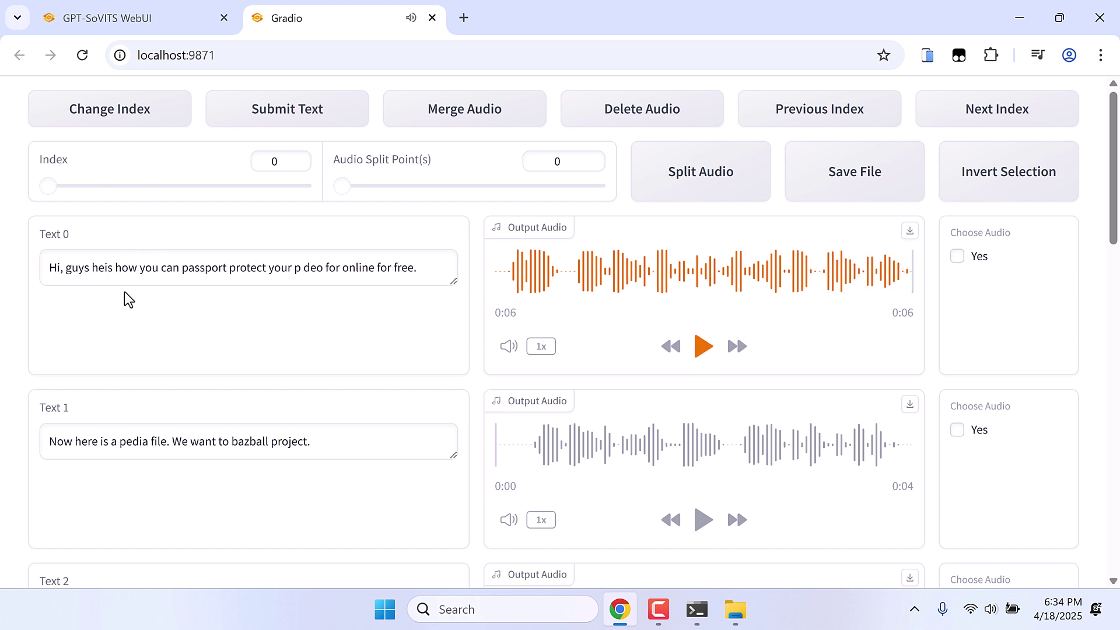
# - Correct Text 0 to read "Hi, guys here is how you can password protect your PDF file online for free."
pyautogui.click(104, 272)
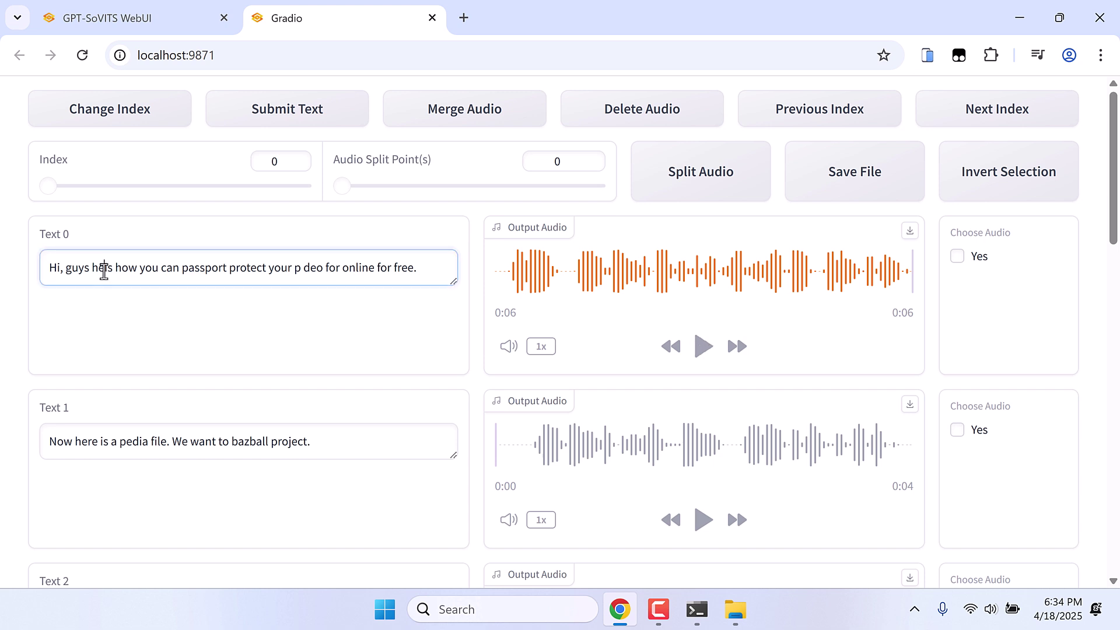
pyautogui.write('e i')
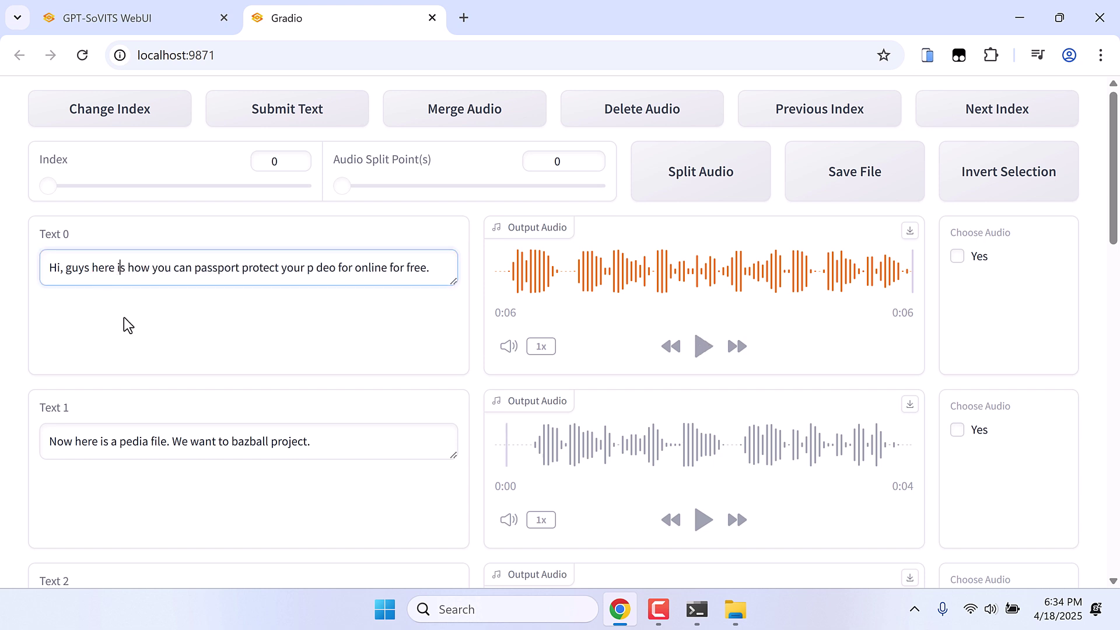
pyautogui.press('Right')
pyautogui.press('Right')
pyautogui.press('Right')
pyautogui.press('Right')
pyautogui.press('Right')
pyautogui.press('Right')
pyautogui.press('Right')
pyautogui.press('Right')
pyautogui.press('Right')
pyautogui.press('Right')
pyautogui.press('Right')
pyautogui.press('Right')
pyautogui.press('Right')
pyautogui.press('Right')
pyautogui.press('Right')
pyautogui.press('Right')
pyautogui.press('Right')
pyautogui.press('Right')
pyautogui.press('Right')
pyautogui.press('Right')
pyautogui.press('Left')
pyautogui.press('Left')
pyautogui.press('Left')
pyautogui.press('Left')
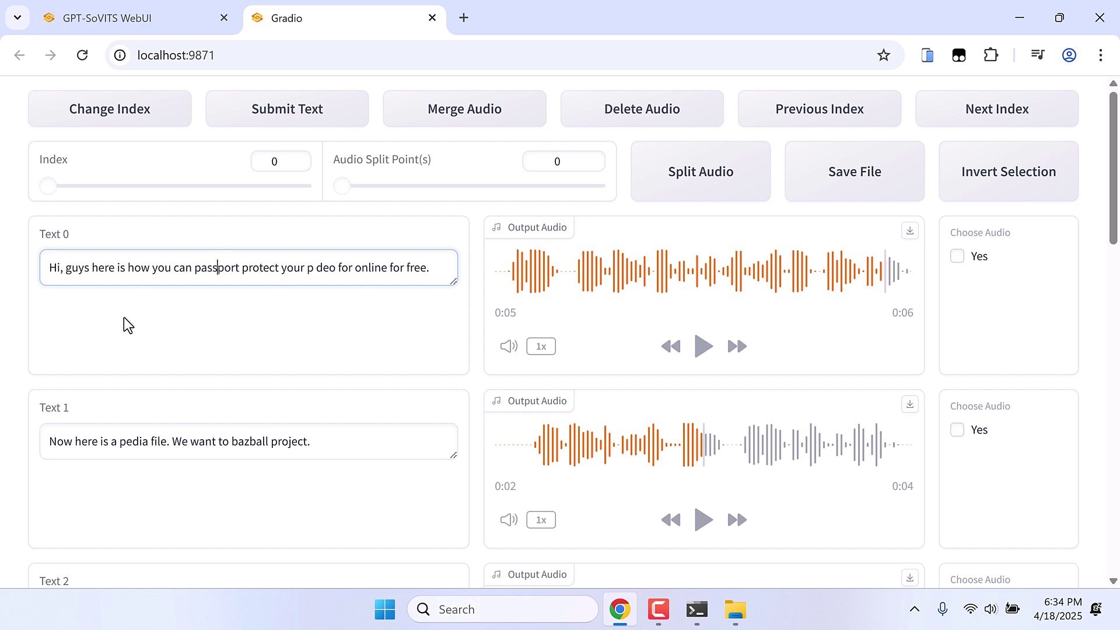
pyautogui.hotkey('shift', 'Right')
pyautogui.hotkey('shift', 'Right')
pyautogui.hotkey('shift', 'Right')
pyautogui.hotkey('shift', 'Right')
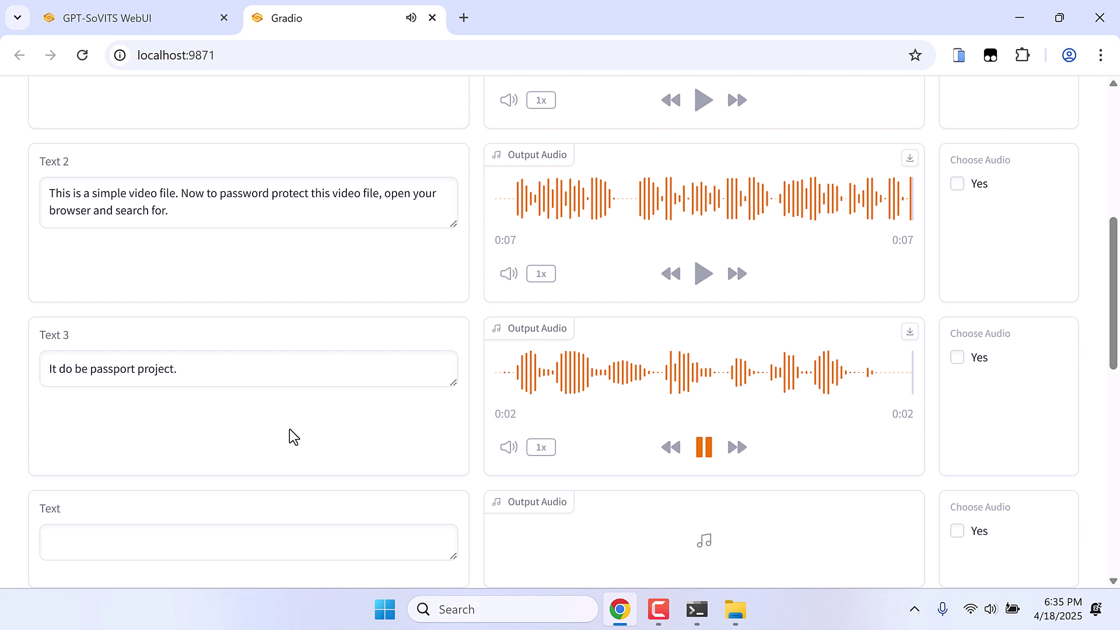
# - Replace the Text 3 transcript with "Adobe password protect."
pyautogui.hotkey('ctrl', 'a')
pyautogui.write('Adobe password')
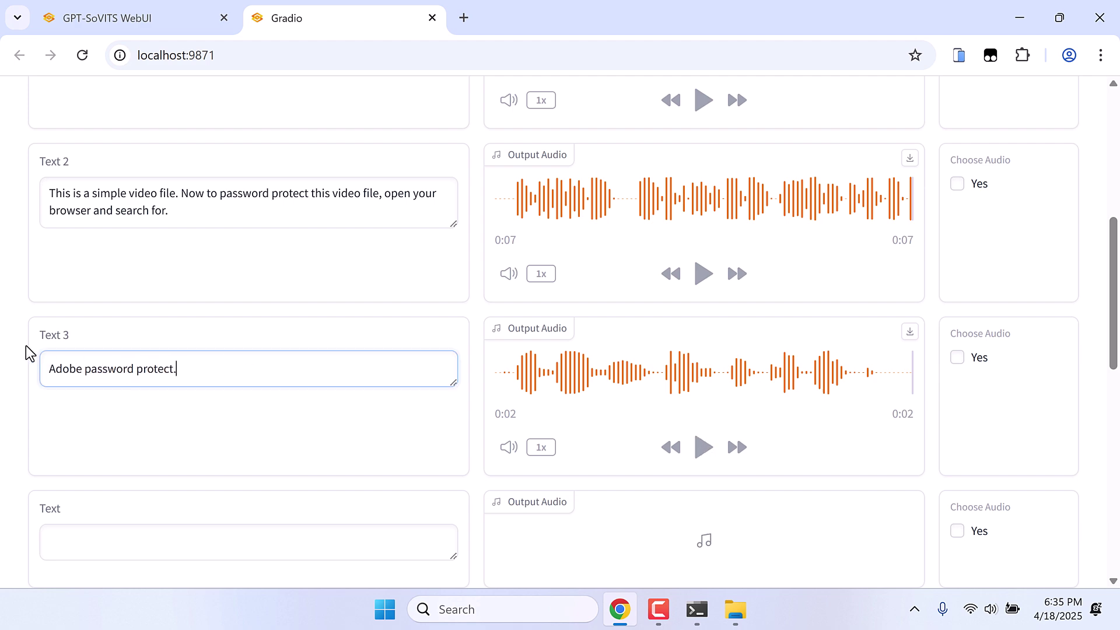
# - Submit the corrected transcripts and save the label file
pyautogui.scroll(7, 26, 353)
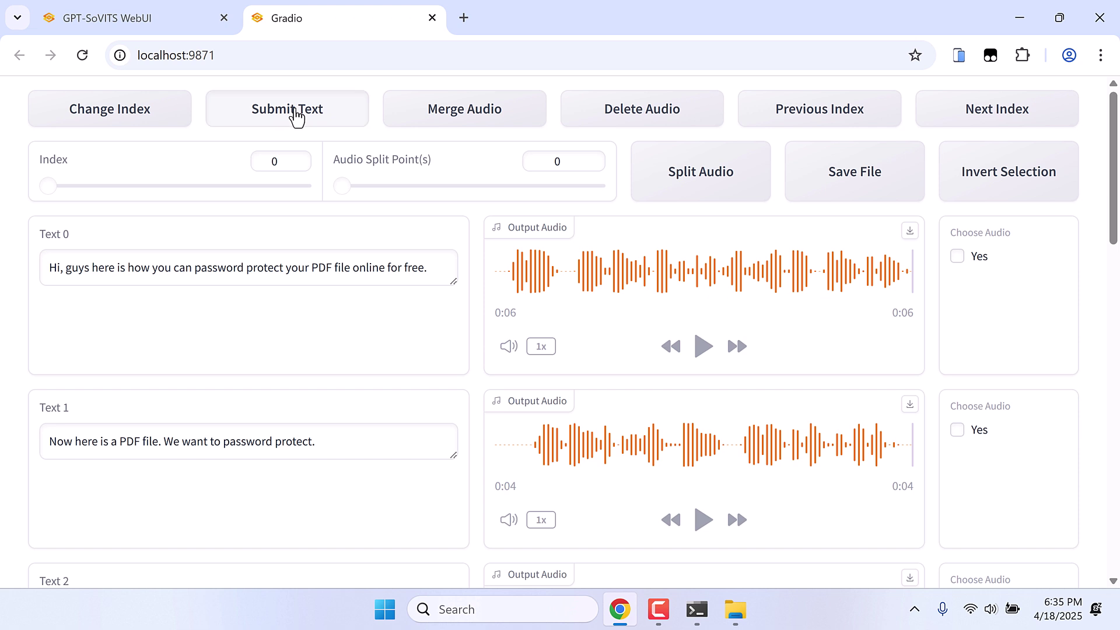
pyautogui.click(296, 117)
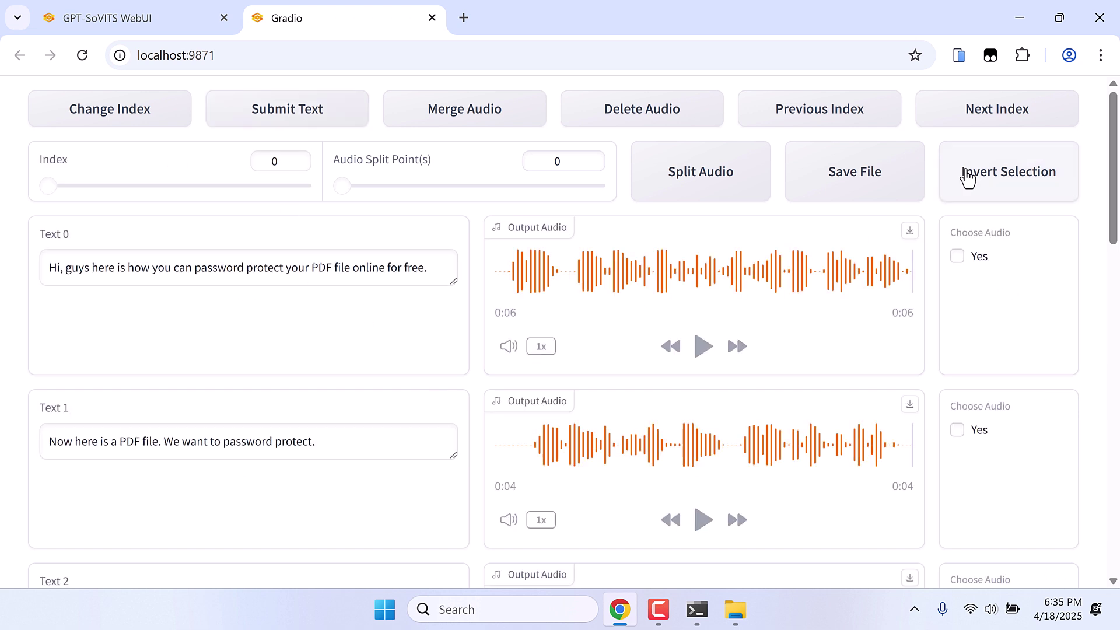
pyautogui.click(892, 175)
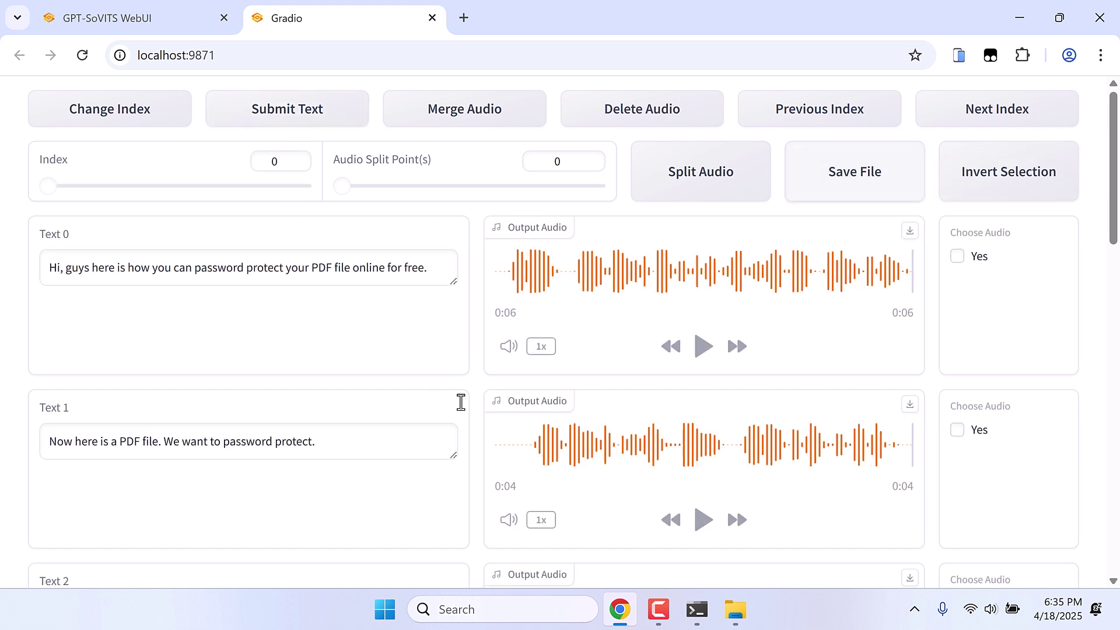
# - Close the labeling page and the Audio Labeling WebUI, and reopen it to check the saved transcripts
pyautogui.click(433, 19)
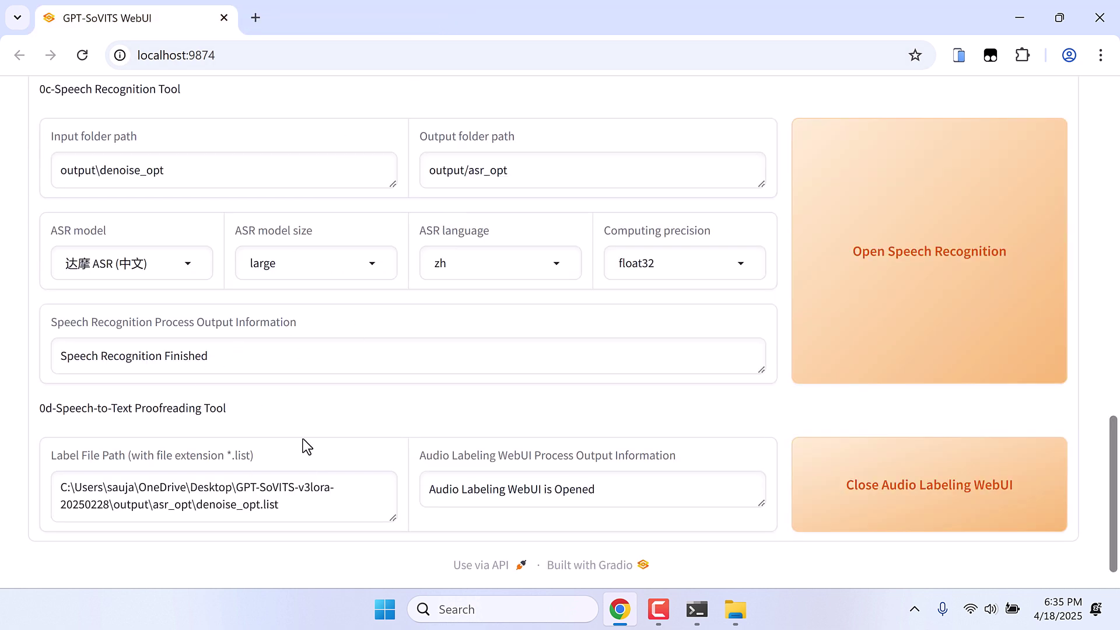
pyautogui.click(877, 501)
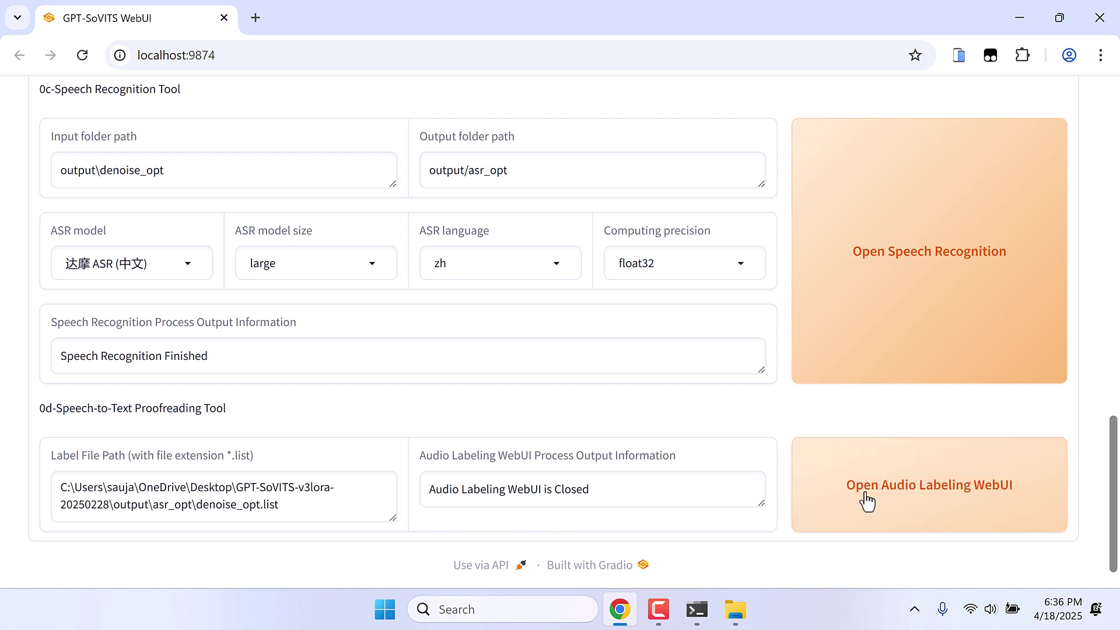
pyautogui.click(897, 502)
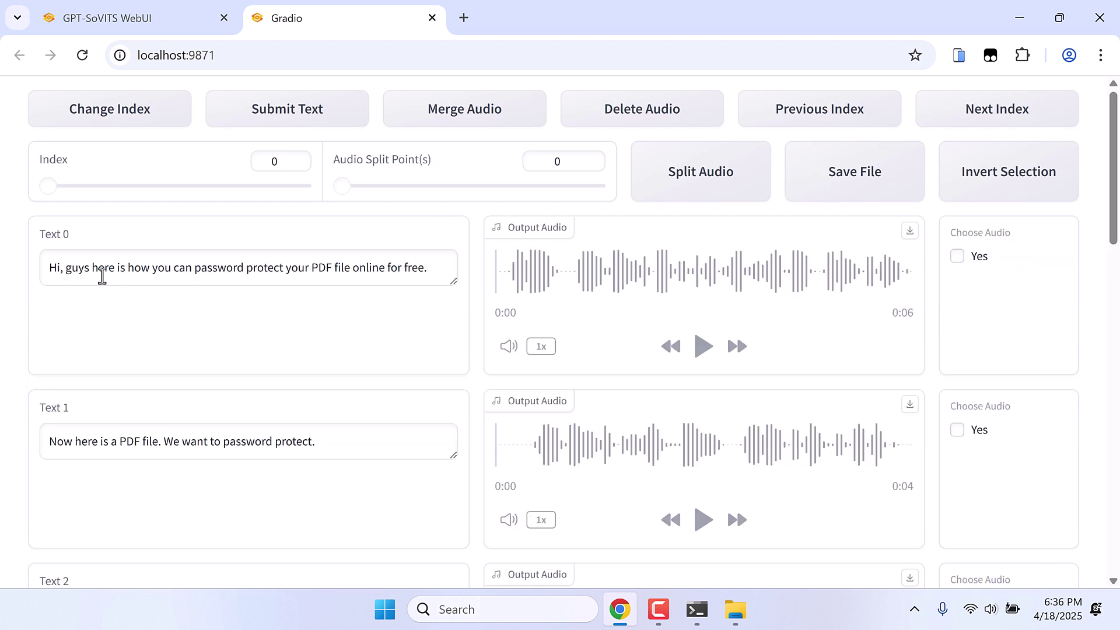
pyautogui.scroll(-7, 208, 394)
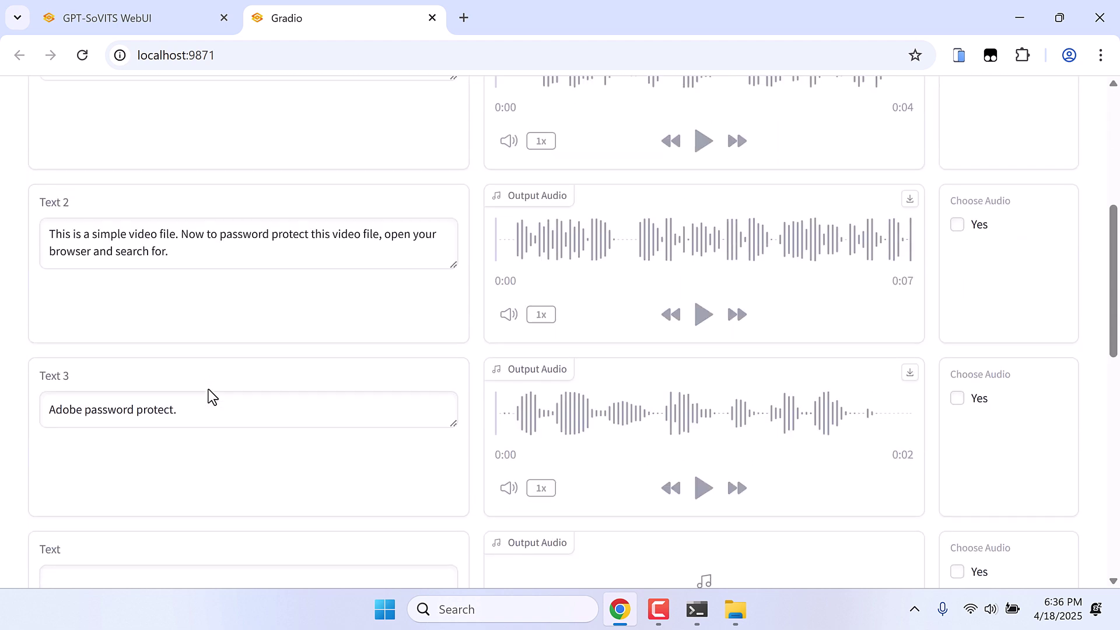
pyautogui.scroll(6, 208, 393)
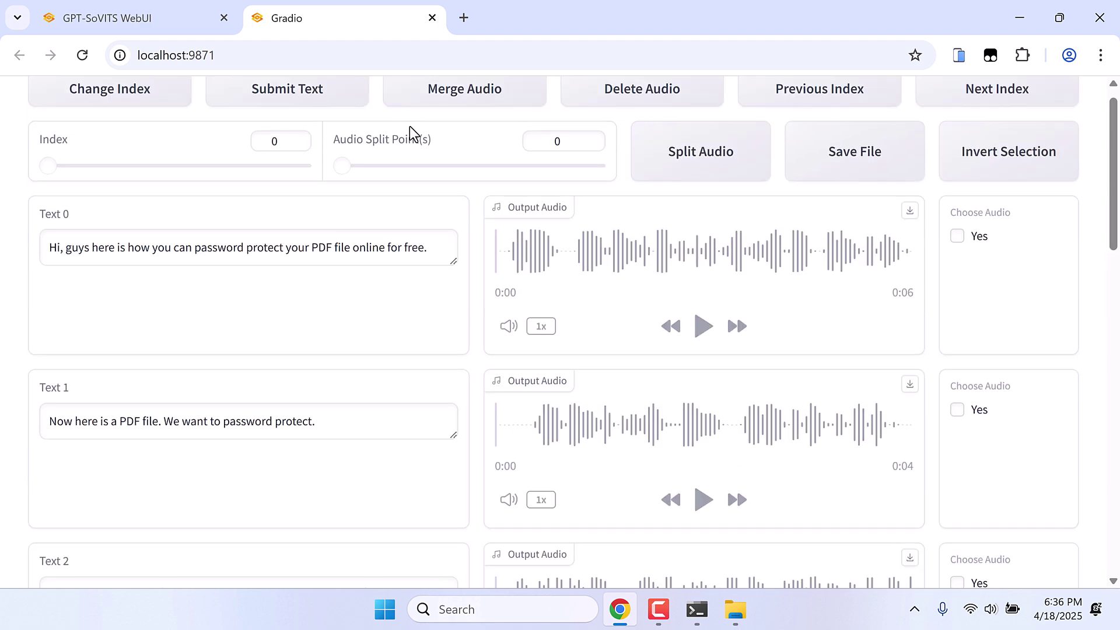
# - Close the labeling page and the Audio Labeling WebUI, and go to the 1-GPT-SOVITS-TTS section of the main WebUI
pyautogui.click(432, 19)
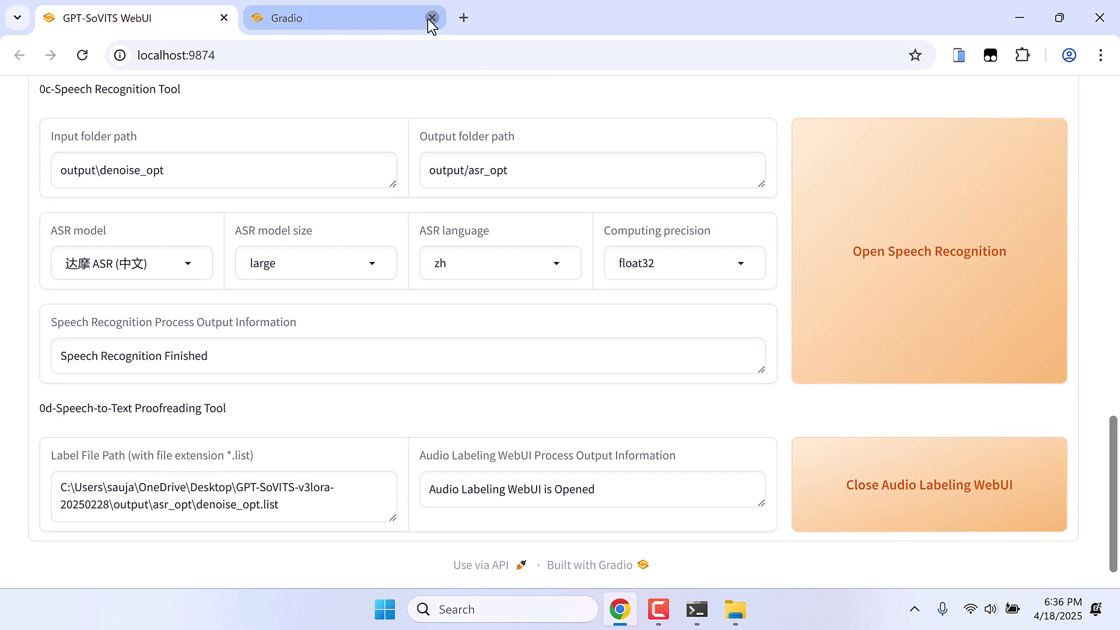
pyautogui.click(919, 466)
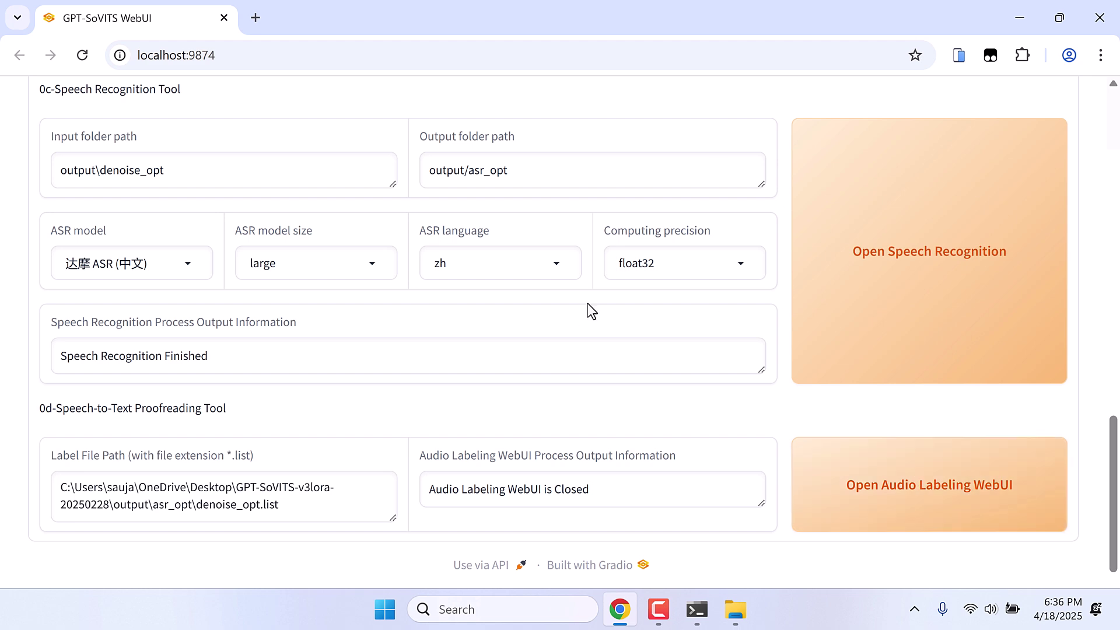
pyautogui.scroll(8, 587, 303)
pyautogui.scroll(11, 587, 303)
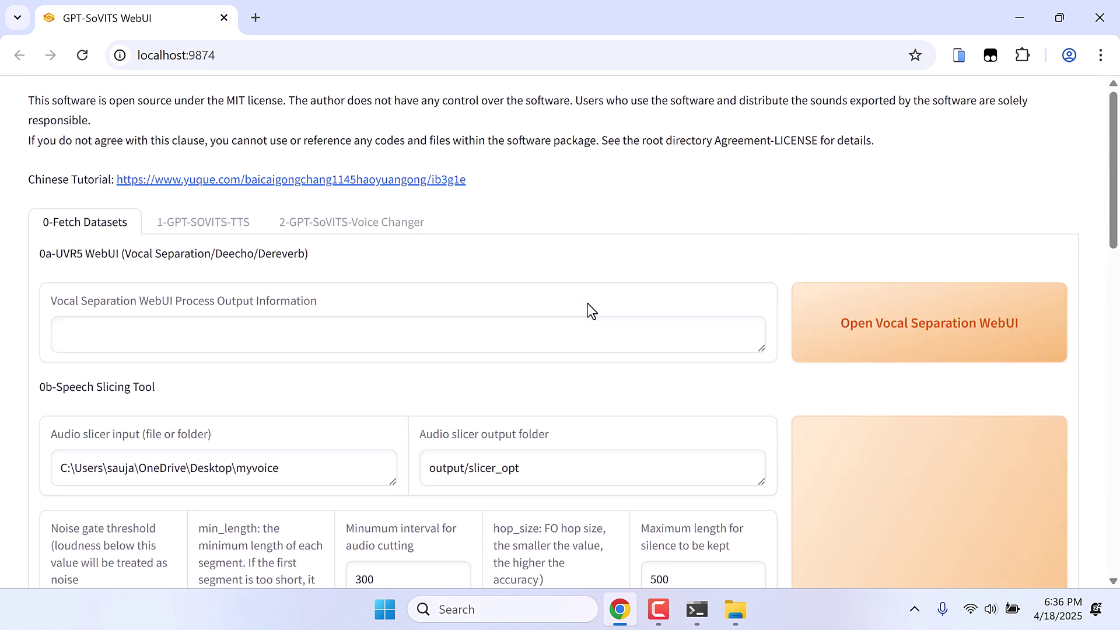
pyautogui.click(200, 232)
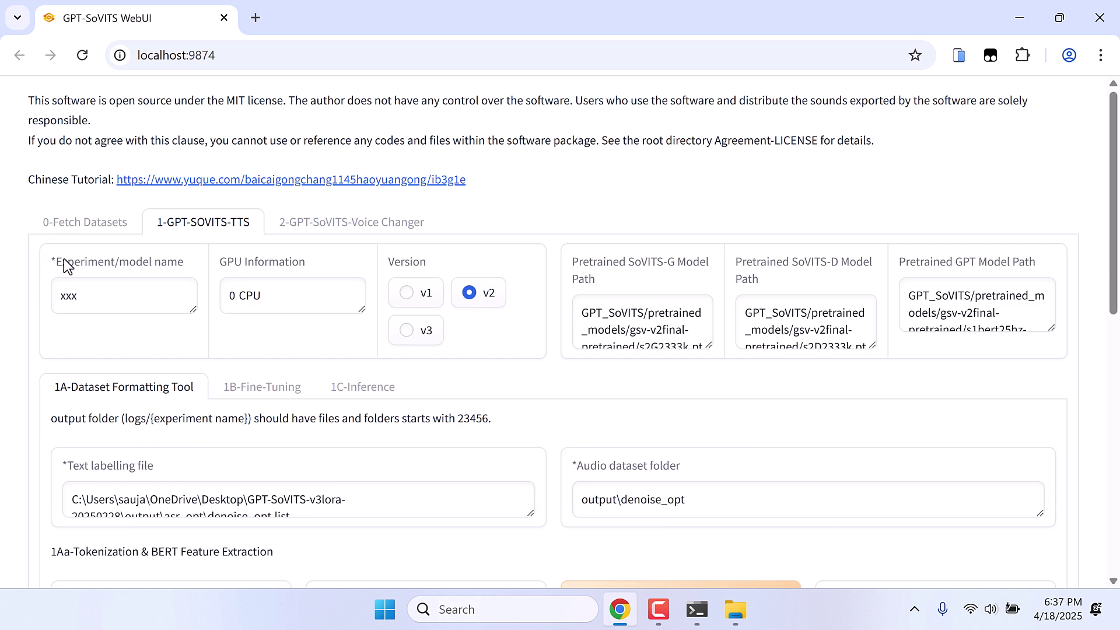
# - Set the experiment/model name to MyCustomVoice
pyautogui.moveTo(92, 298); pyautogui.dragTo(38, 304)
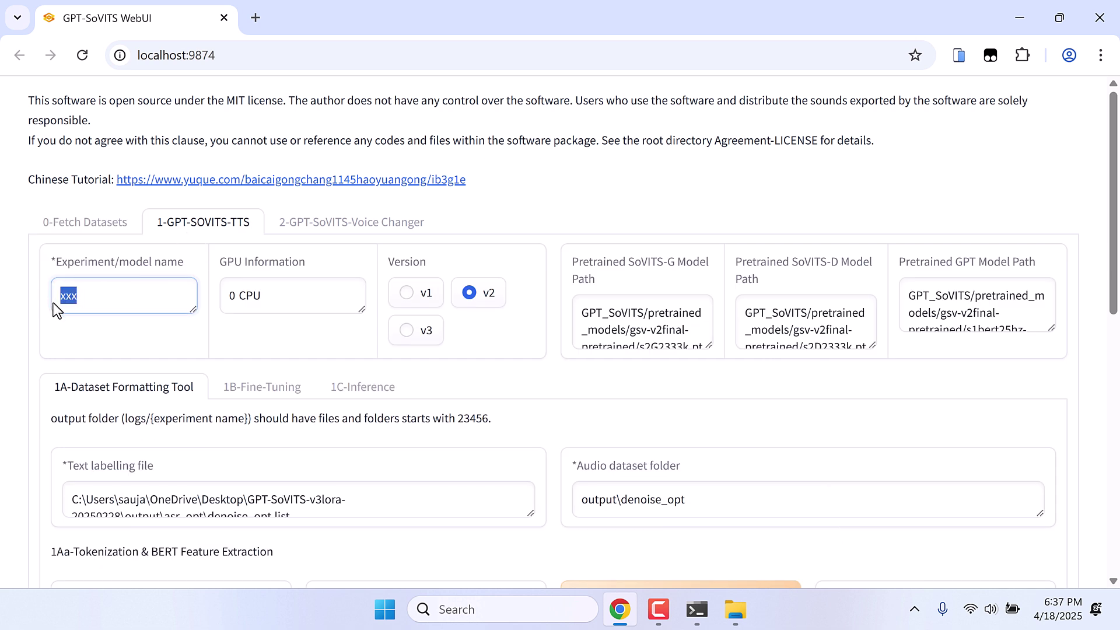
pyautogui.write('MyCustomV')
pyautogui.write('oice')
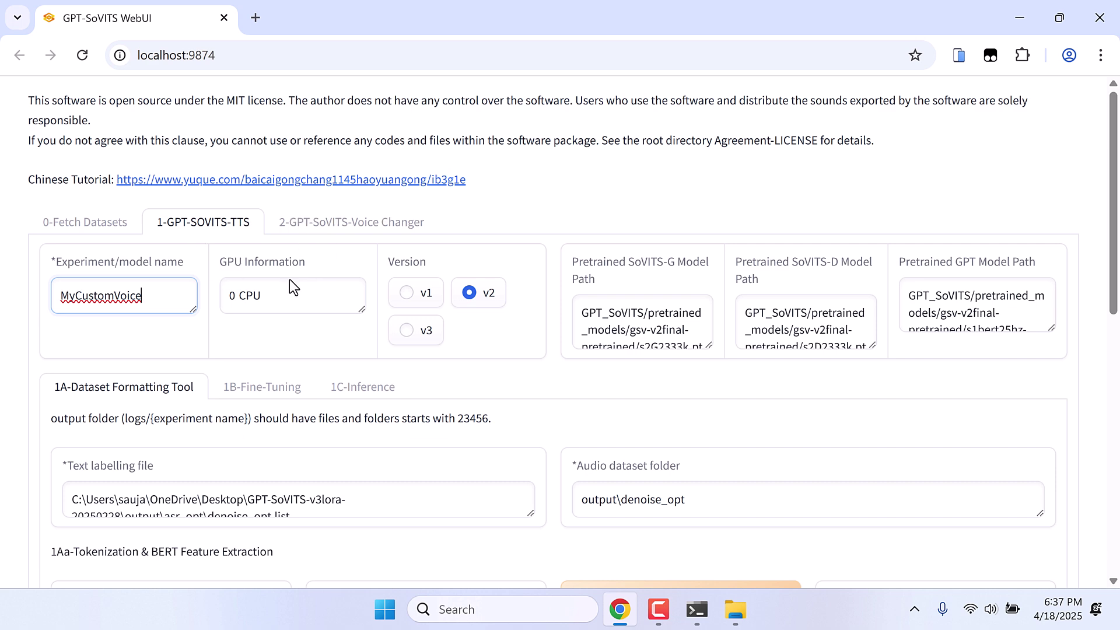
# - Copy the full path of denoise_opt.list from the output\asr_opt folder in File Explorer and return to the WebUI
pyautogui.scroll(-3, 289, 279)
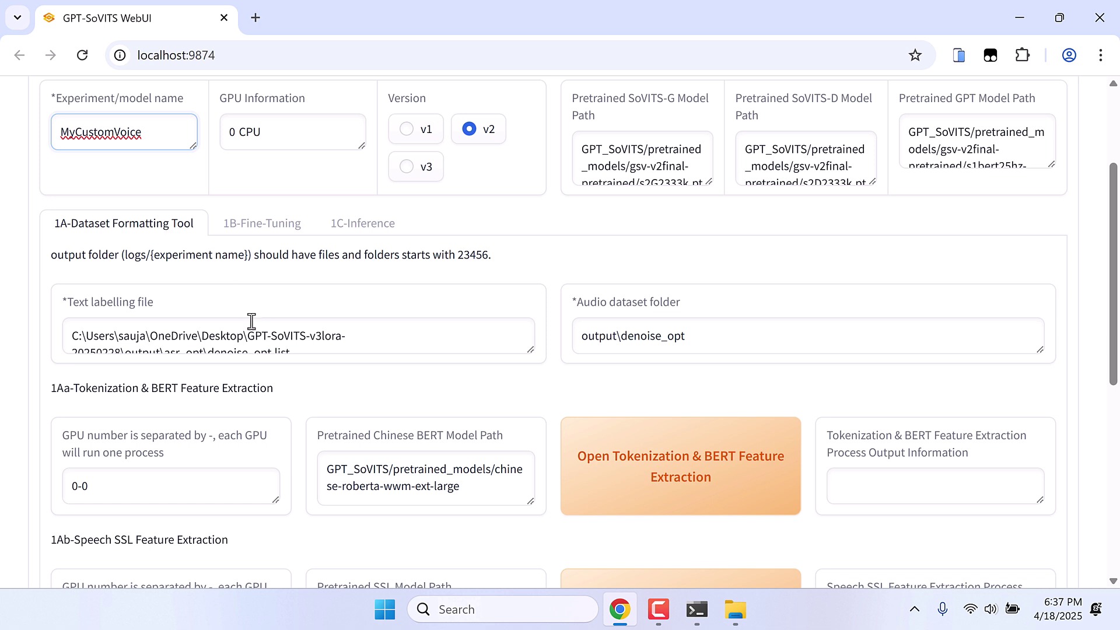
pyautogui.scroll(-1, 263, 341)
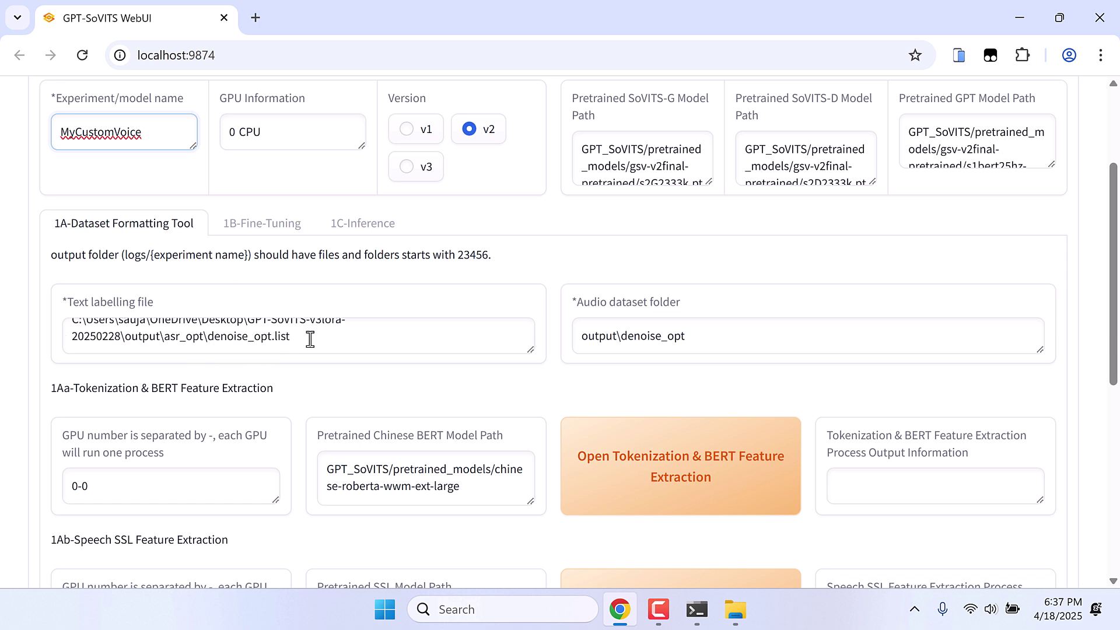
pyautogui.click(734, 610)
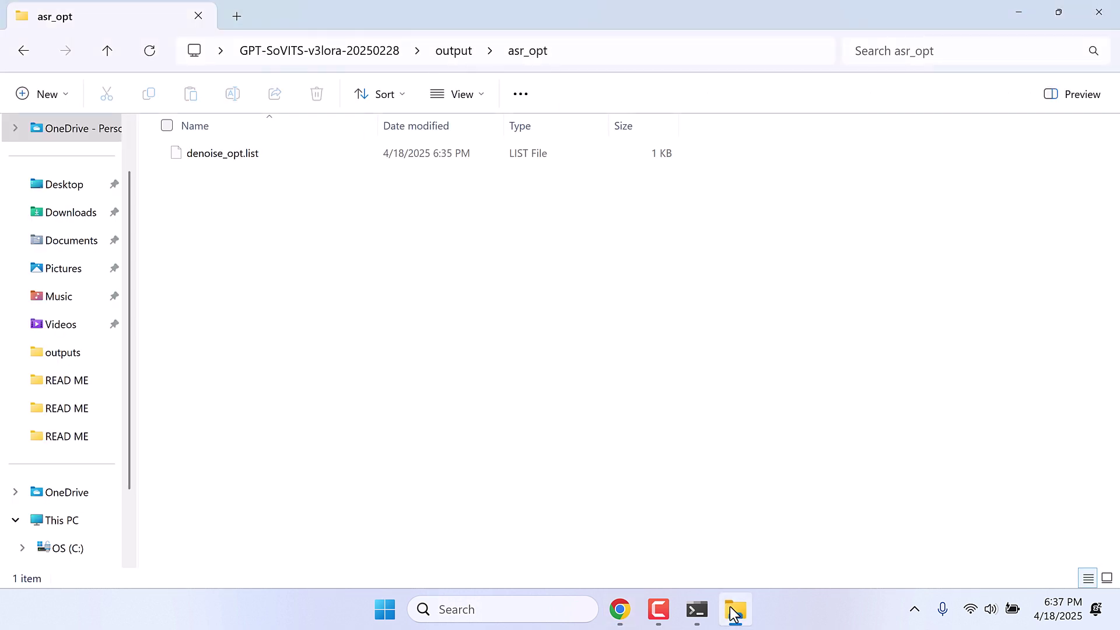
pyautogui.click(227, 155)
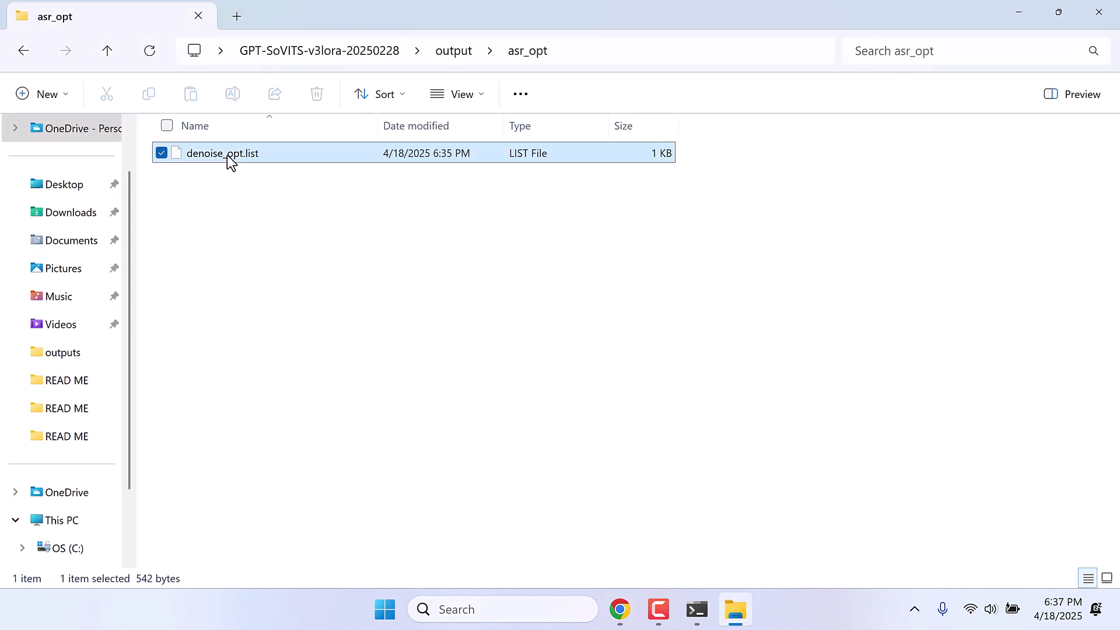
pyautogui.rightClick(226, 155)
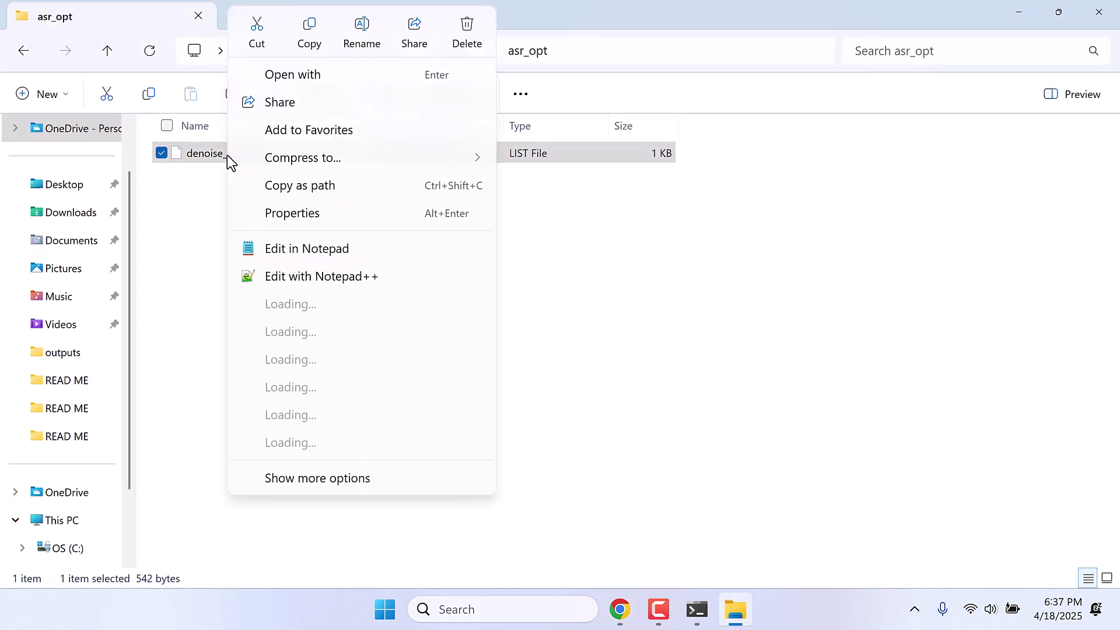
pyautogui.click(297, 188)
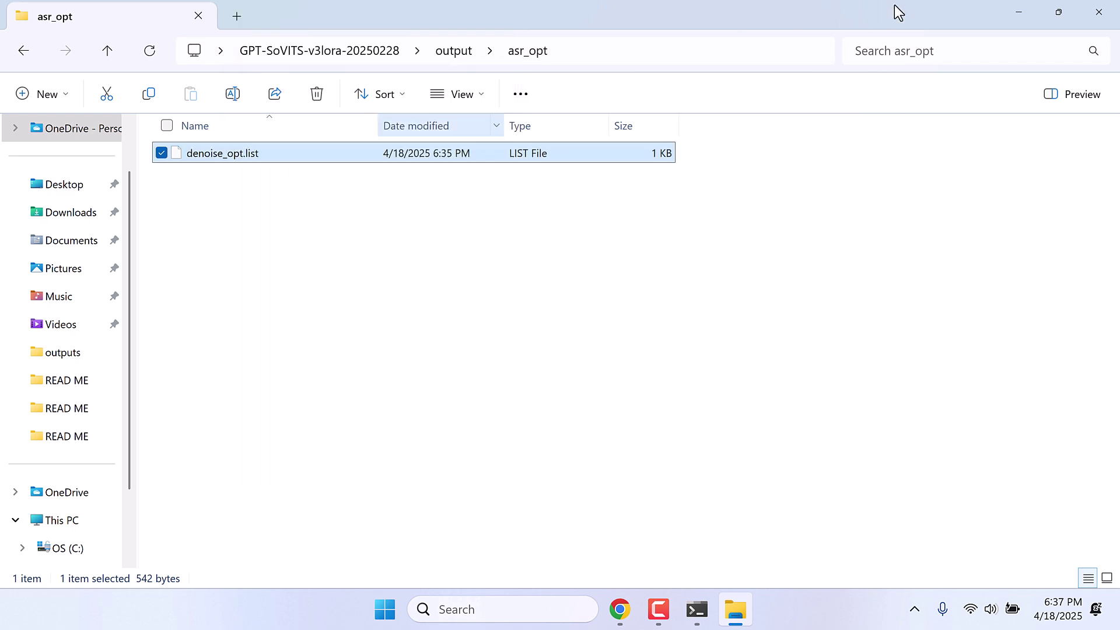
pyautogui.click(1020, 18)
# - Replace the text labelling file path with the copied path to denoise_opt.list, without the surrounding quotation marks
pyautogui.click(327, 328)
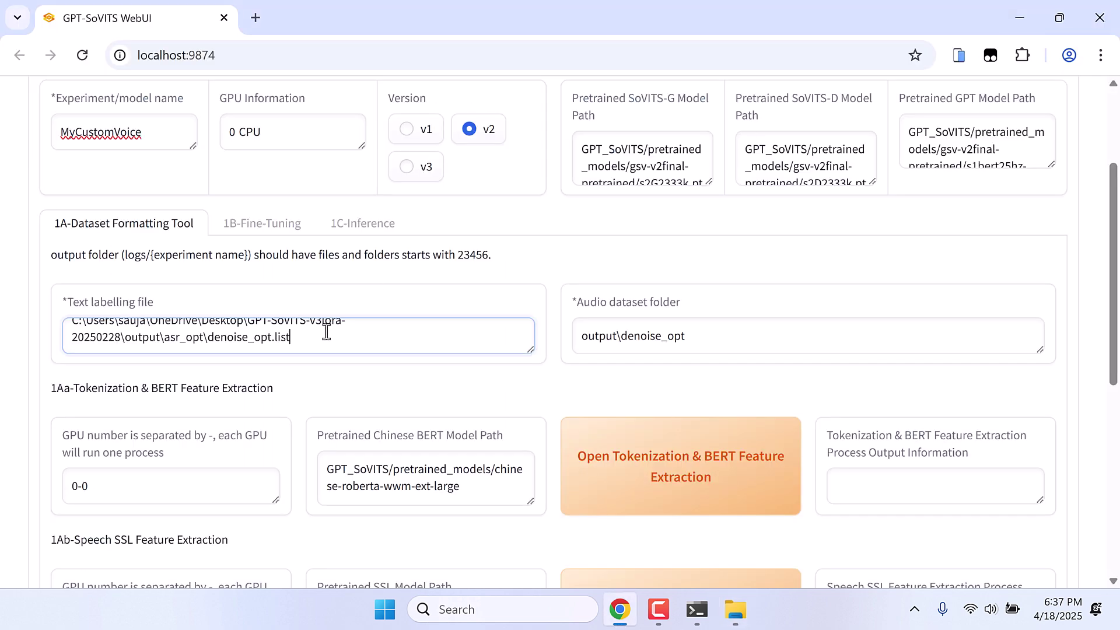
pyautogui.hotkey('ctrl', 'a')
pyautogui.hotkey('ctrl', 'v')
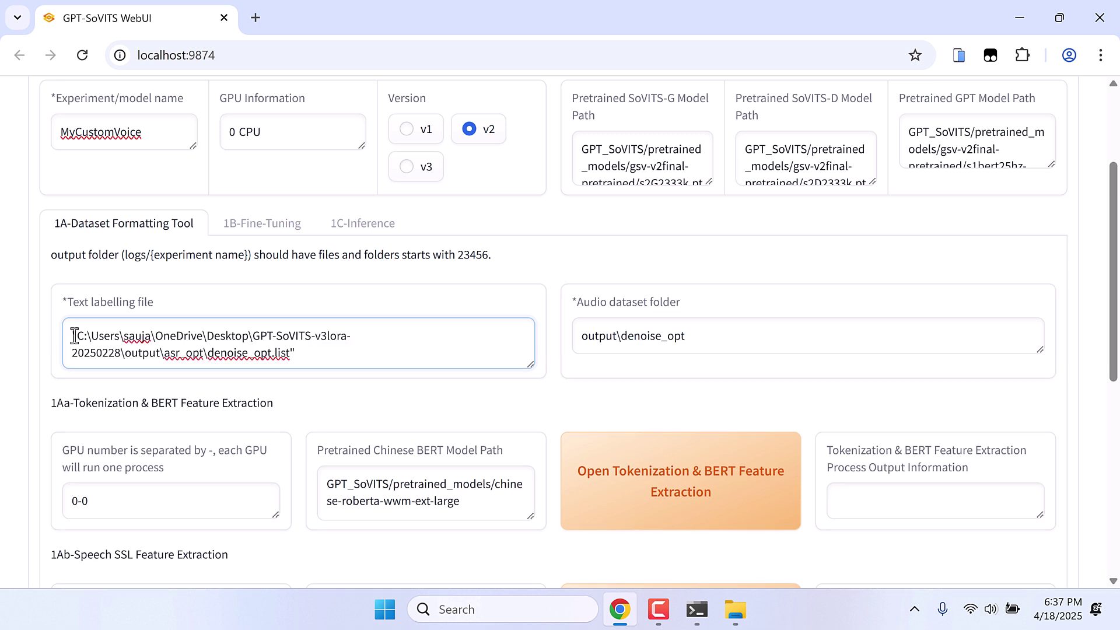
pyautogui.click(78, 338)
pyautogui.press('BackSpace')
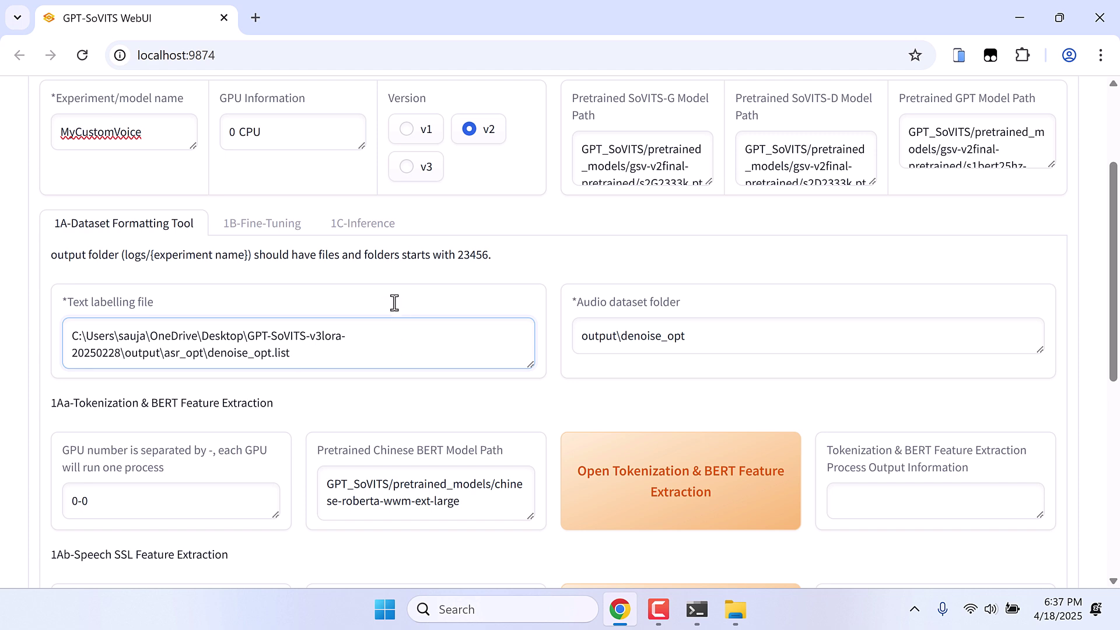
# - Start the Training Set One-Click Formatting process for the dataset
pyautogui.scroll(-5, 358, 273)
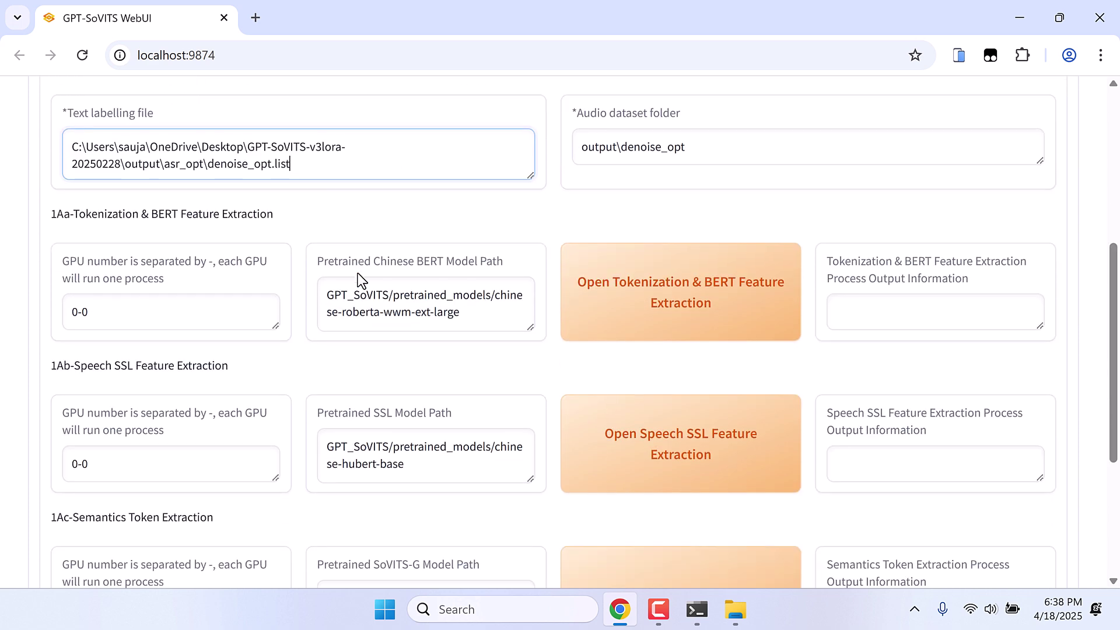
pyautogui.scroll(-2, 358, 273)
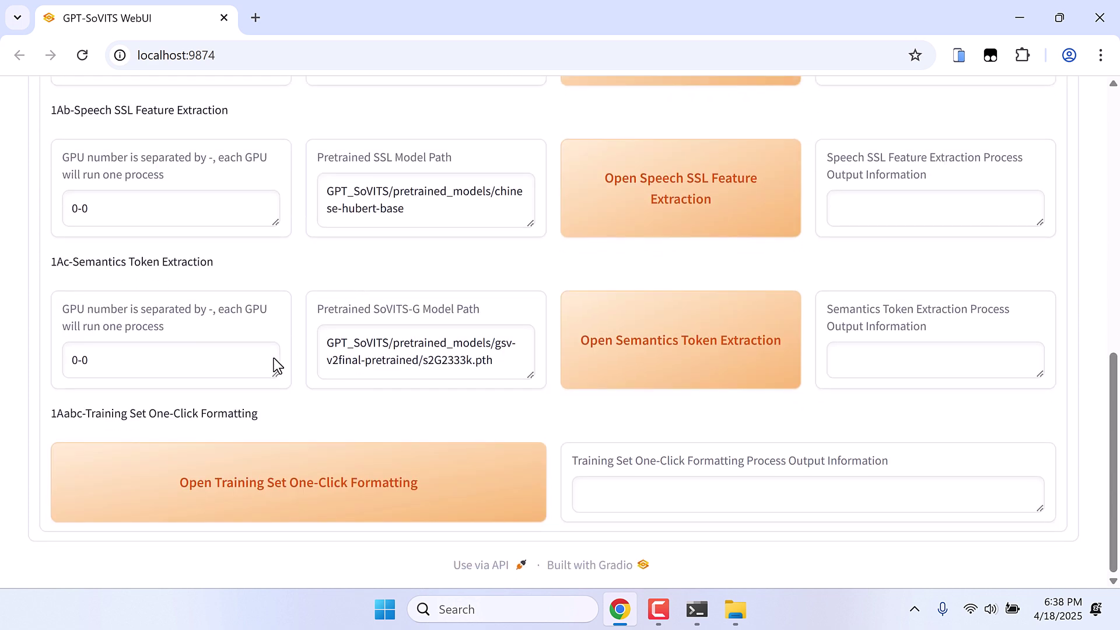
pyautogui.click(293, 496)
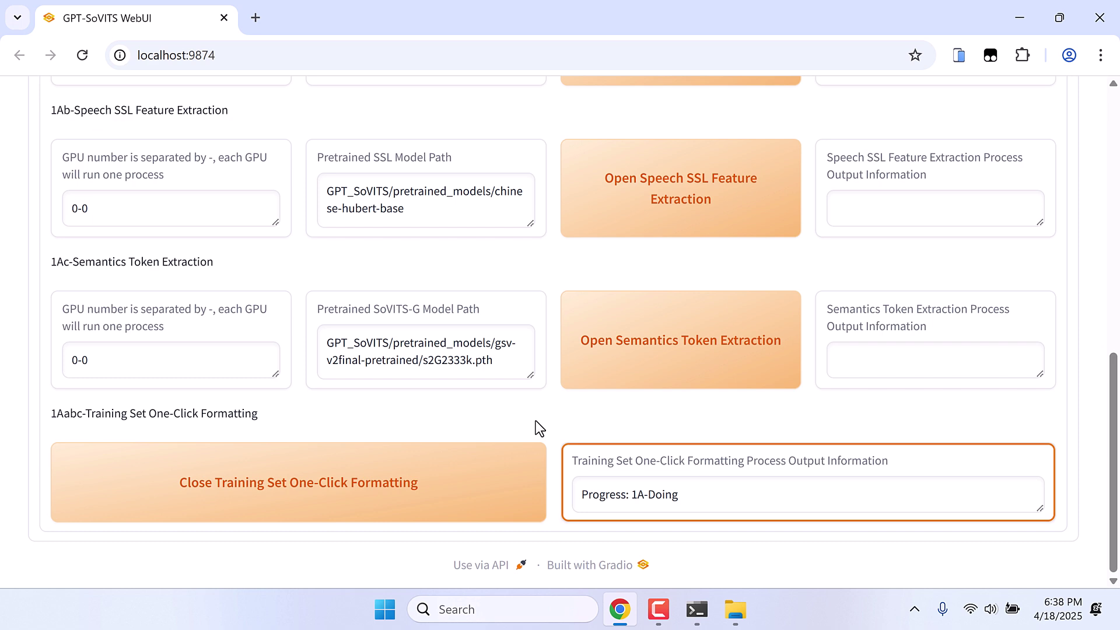
# - Review the dataset formatting settings, check the formatting progress in the command window, and return to the WebUI
pyautogui.scroll(8, 535, 421)
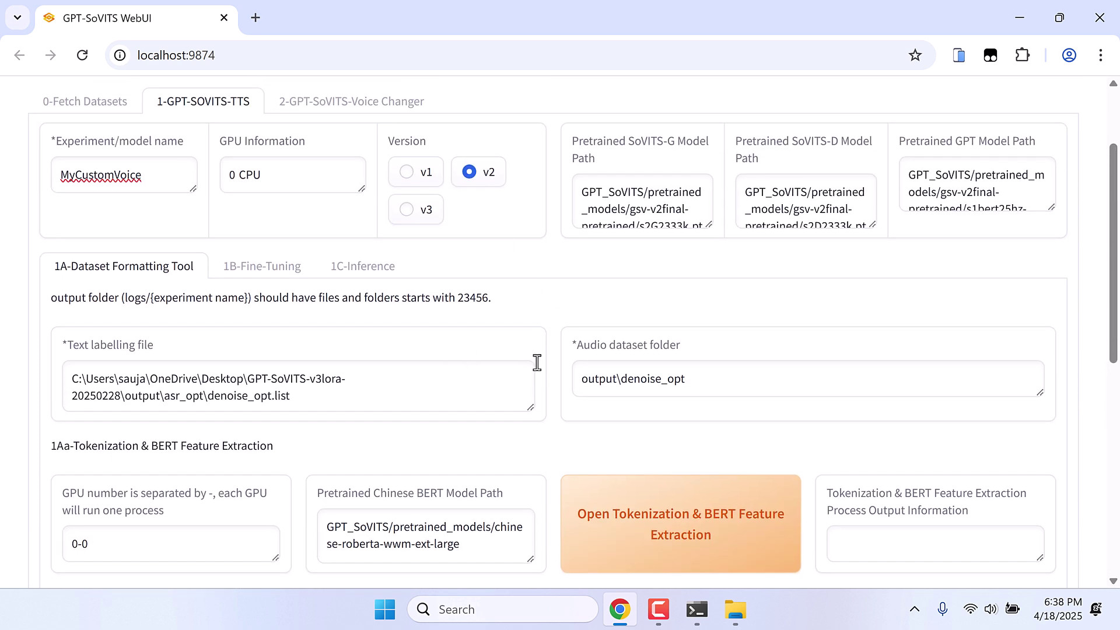
pyautogui.scroll(-1, 537, 362)
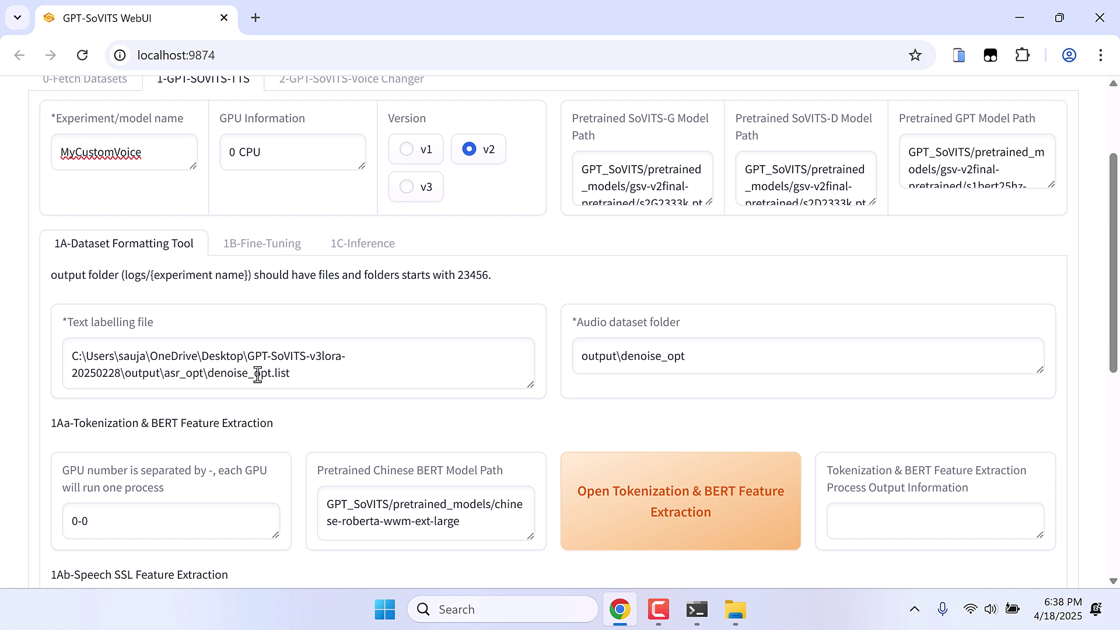
pyautogui.scroll(-8, 415, 396)
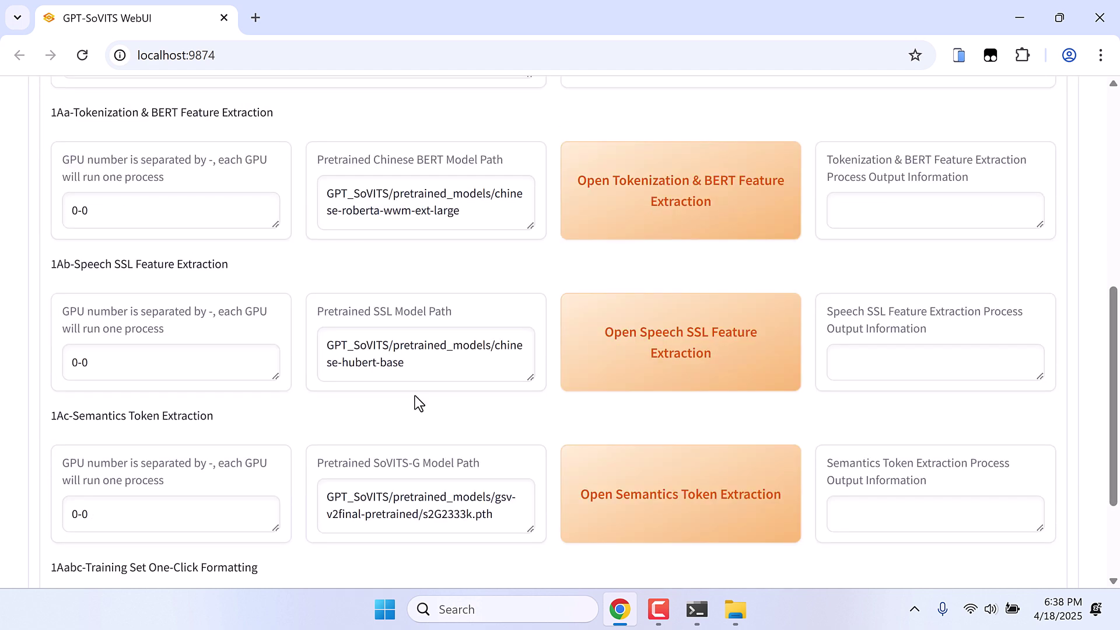
pyautogui.click(697, 610)
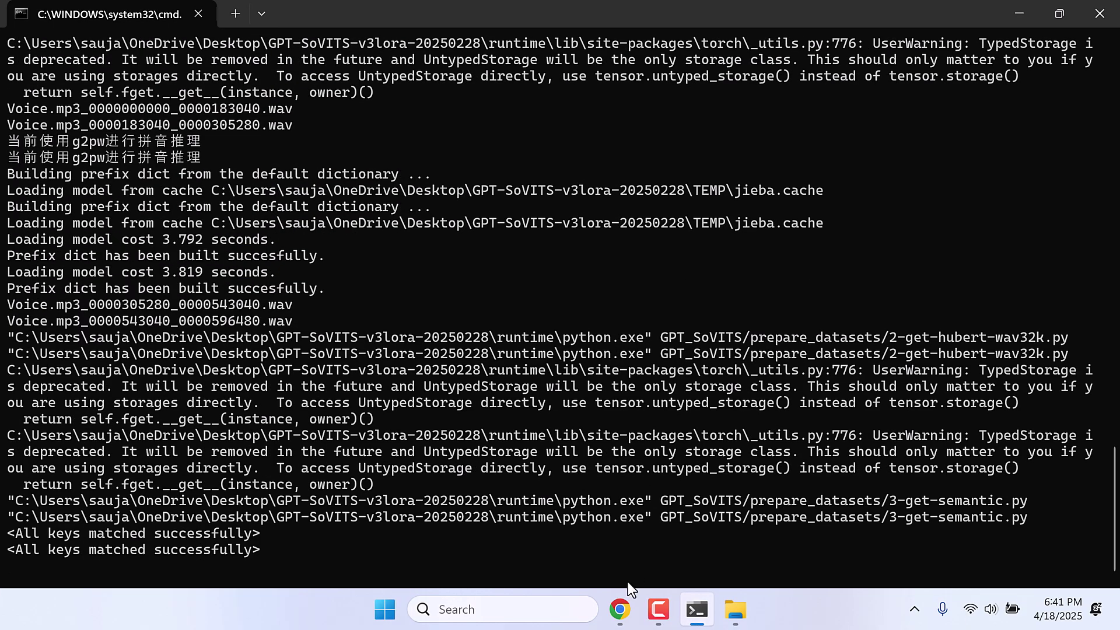
pyautogui.click(620, 608)
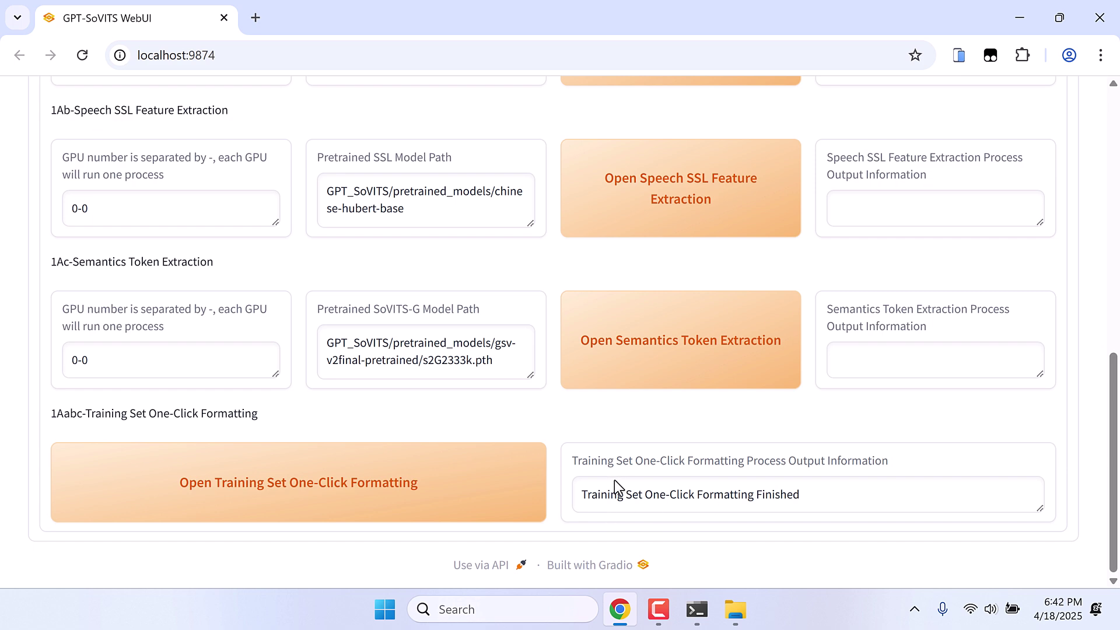
# - Start SoVITS training in the 1B-Fine-Tuning section with the default settings
pyautogui.scroll(10, 477, 390)
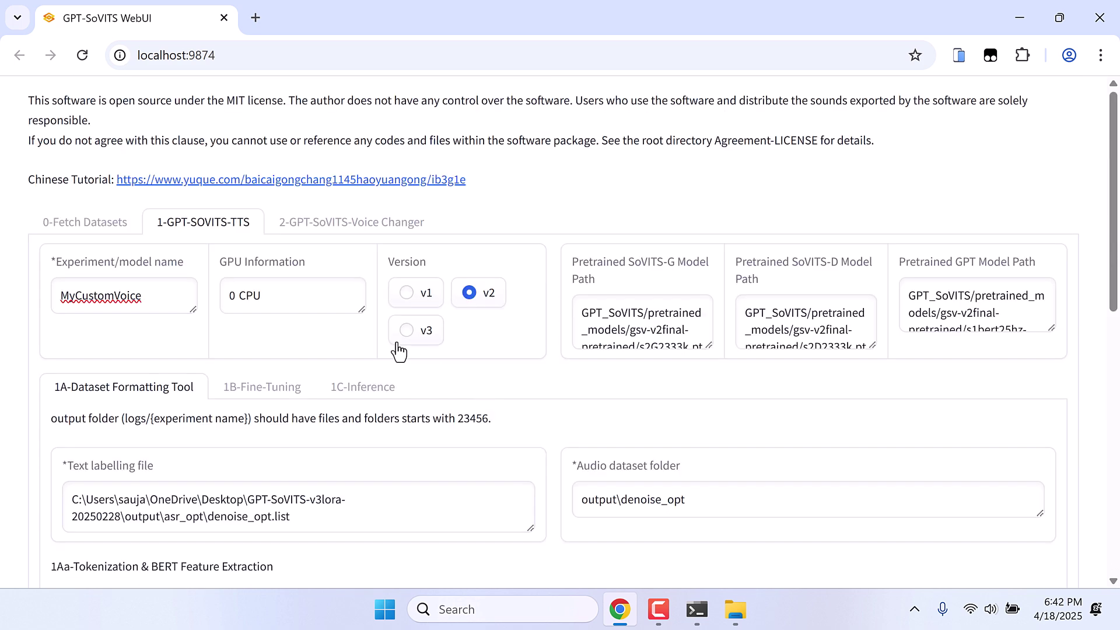
pyautogui.scroll(-2, 345, 378)
pyautogui.scroll(-1, 344, 376)
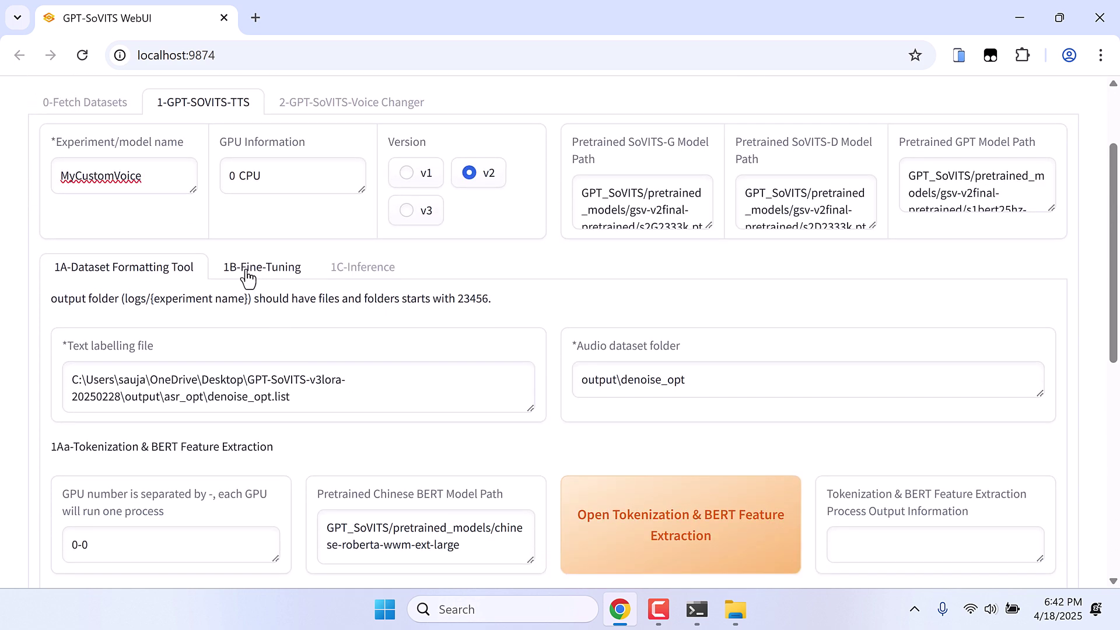
pyautogui.click(263, 277)
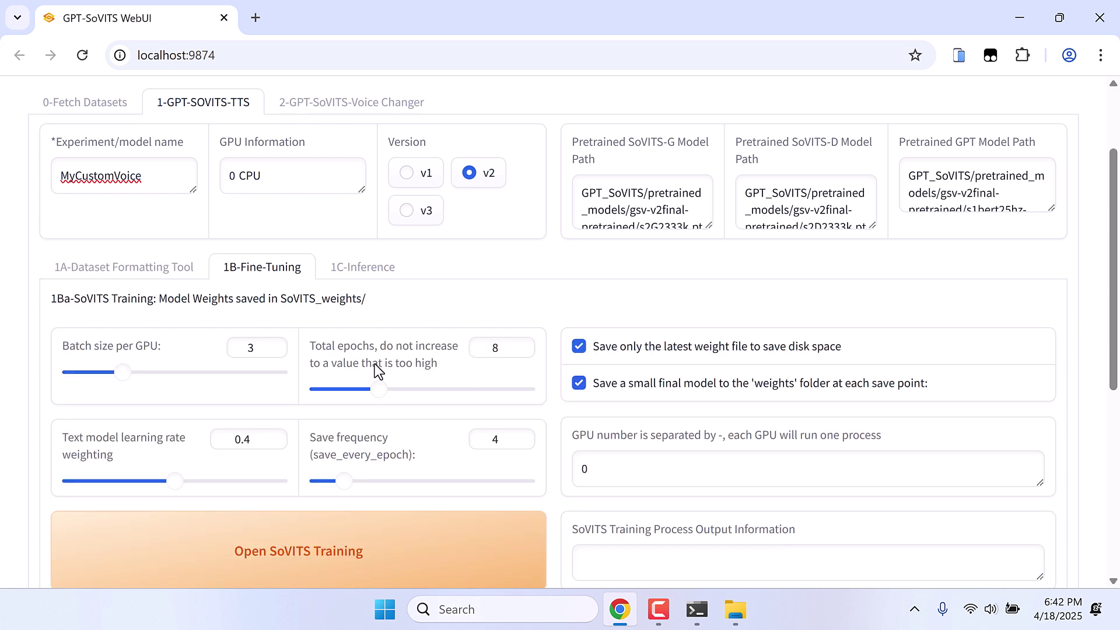
pyautogui.scroll(-3, 375, 364)
pyautogui.scroll(-1, 375, 367)
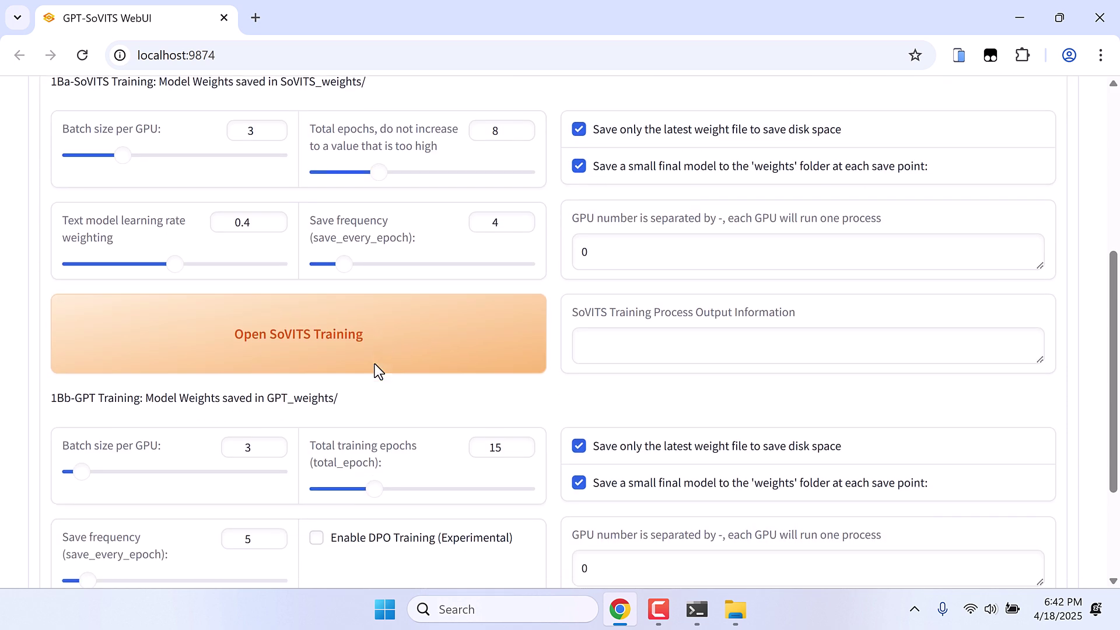
pyautogui.click(307, 340)
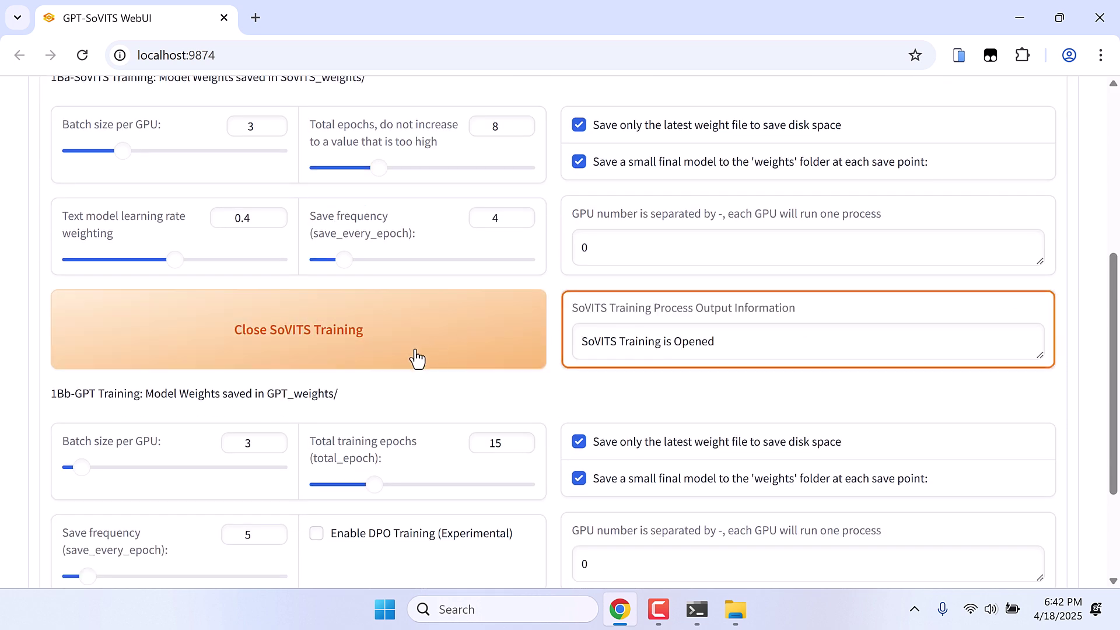
# - Check the SoVITS training progress in the command window and return to the WebUI
pyautogui.scroll(-2, 416, 359)
pyautogui.click(694, 623)
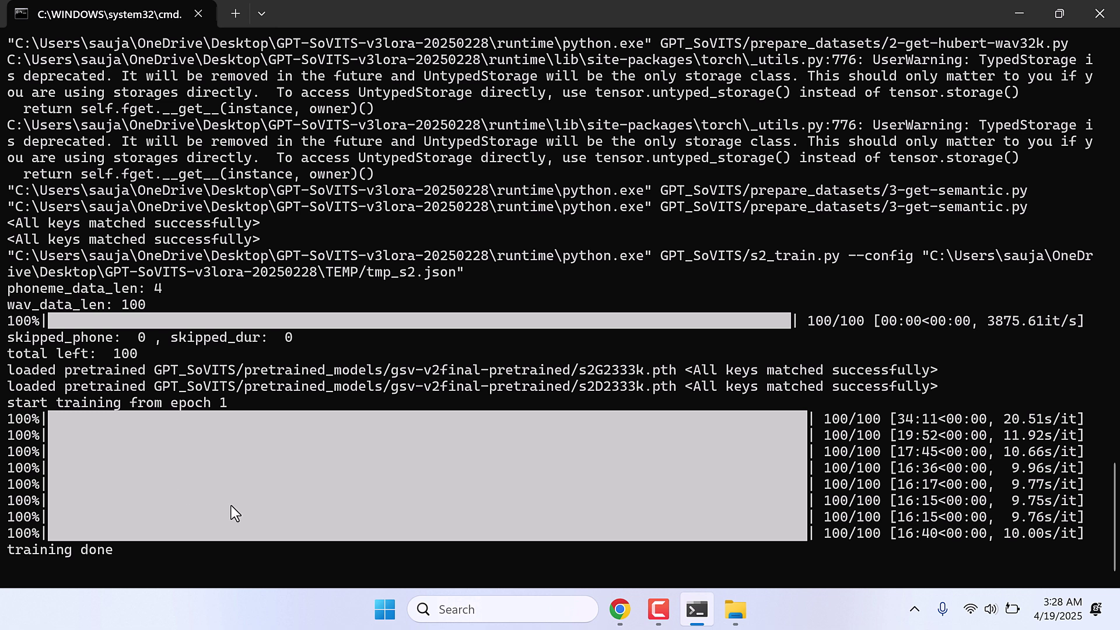
pyautogui.click(629, 595)
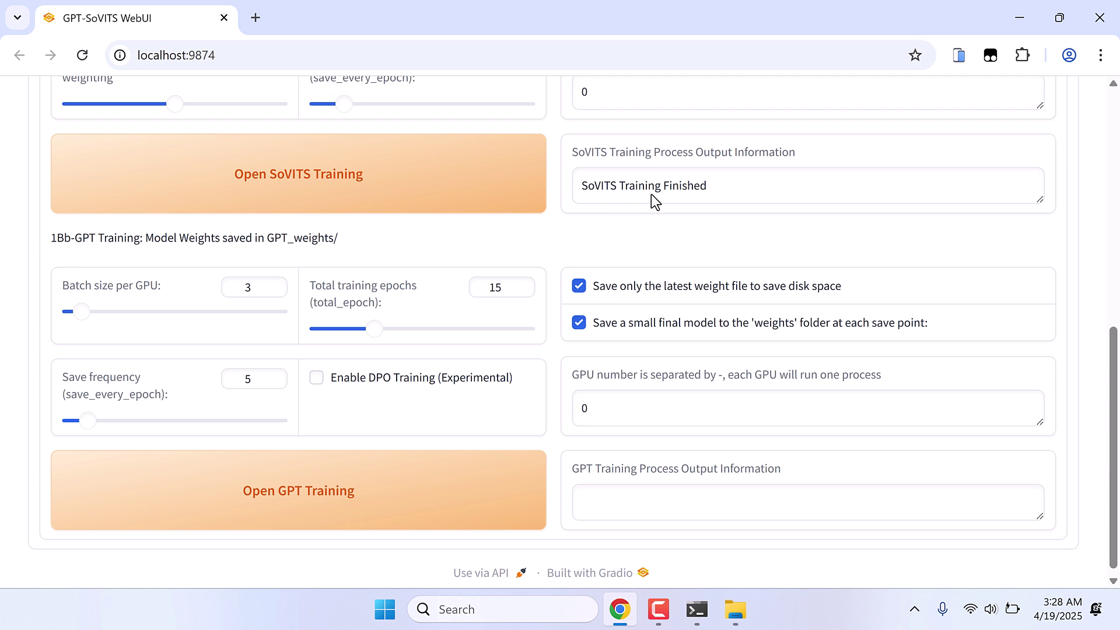
# - Start GPT training with the default settings, check its progress in the command window, and return to the WebUI
pyautogui.click(345, 490)
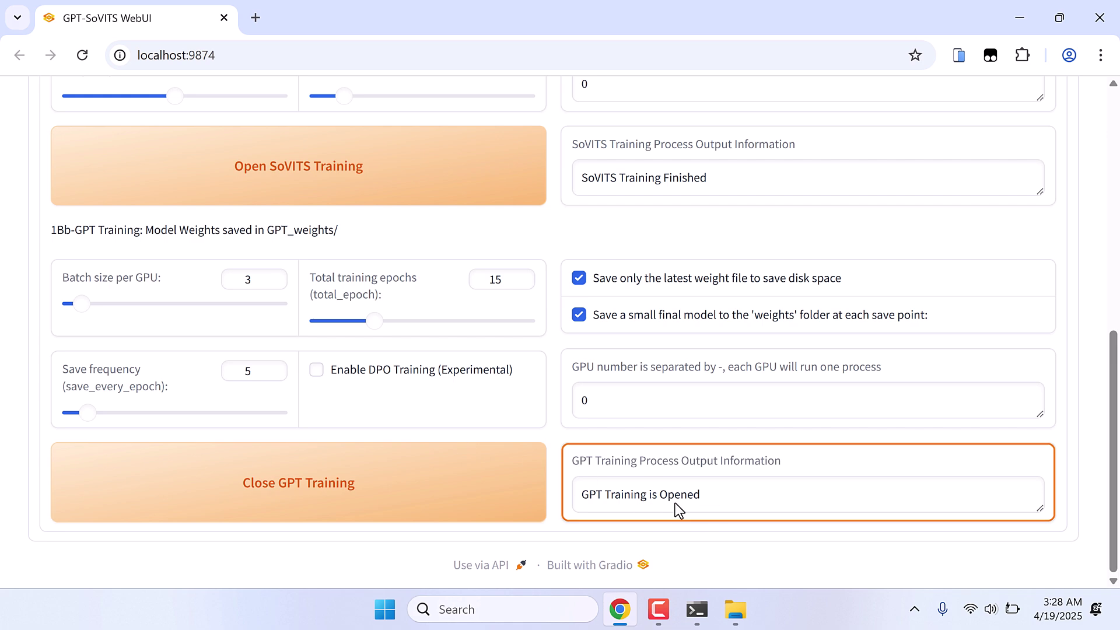
pyautogui.click(696, 609)
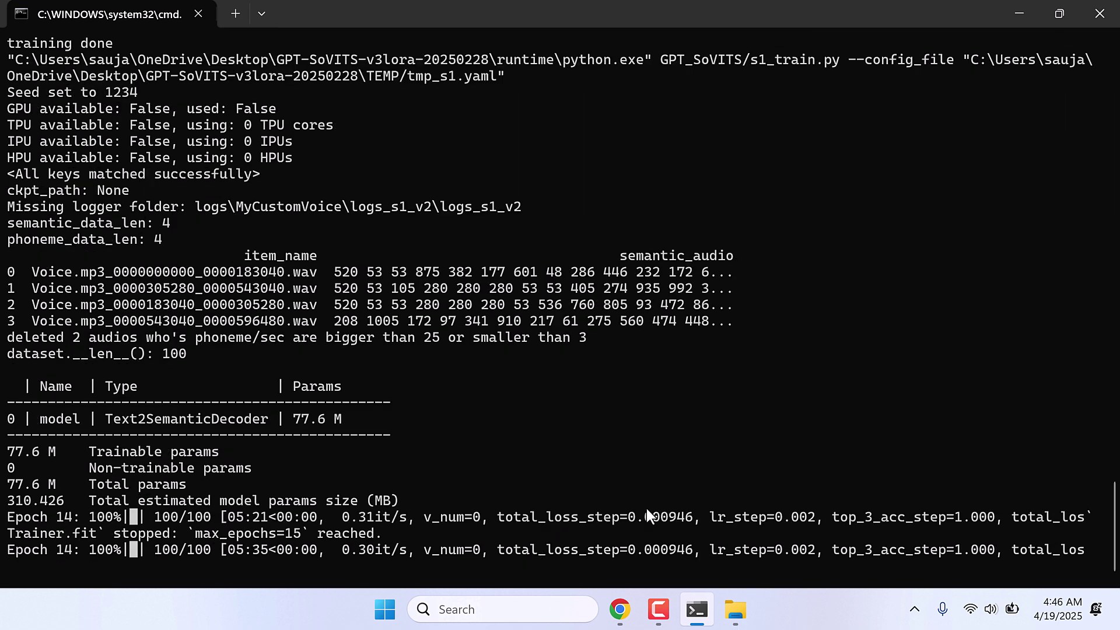
pyautogui.click(618, 621)
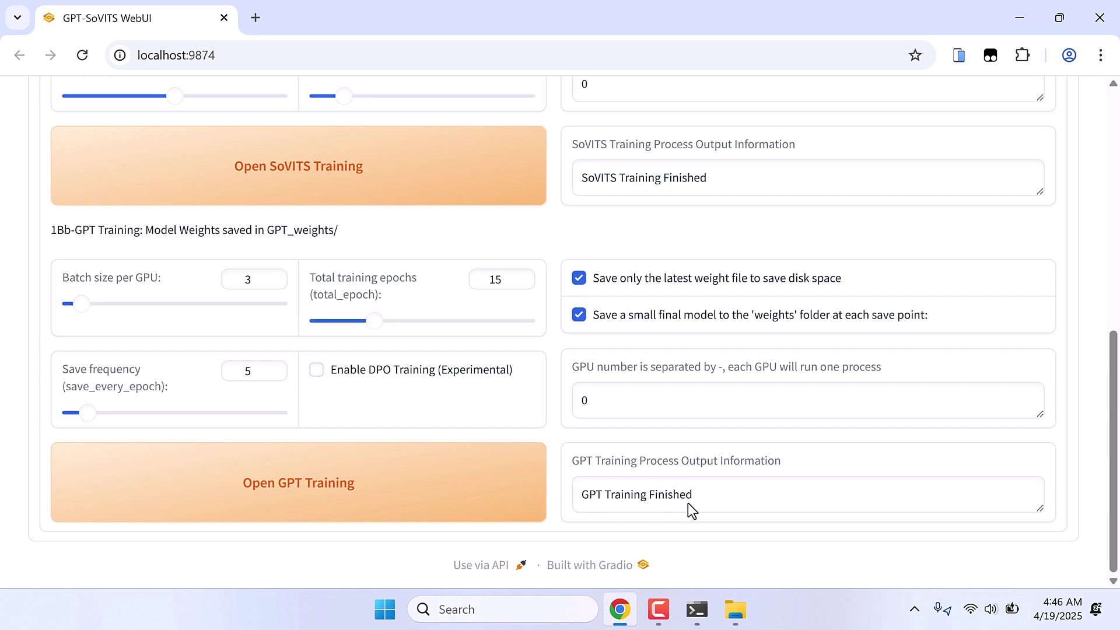
# - Go to the 1C-Inference section and refresh the model paths
pyautogui.scroll(7, 593, 442)
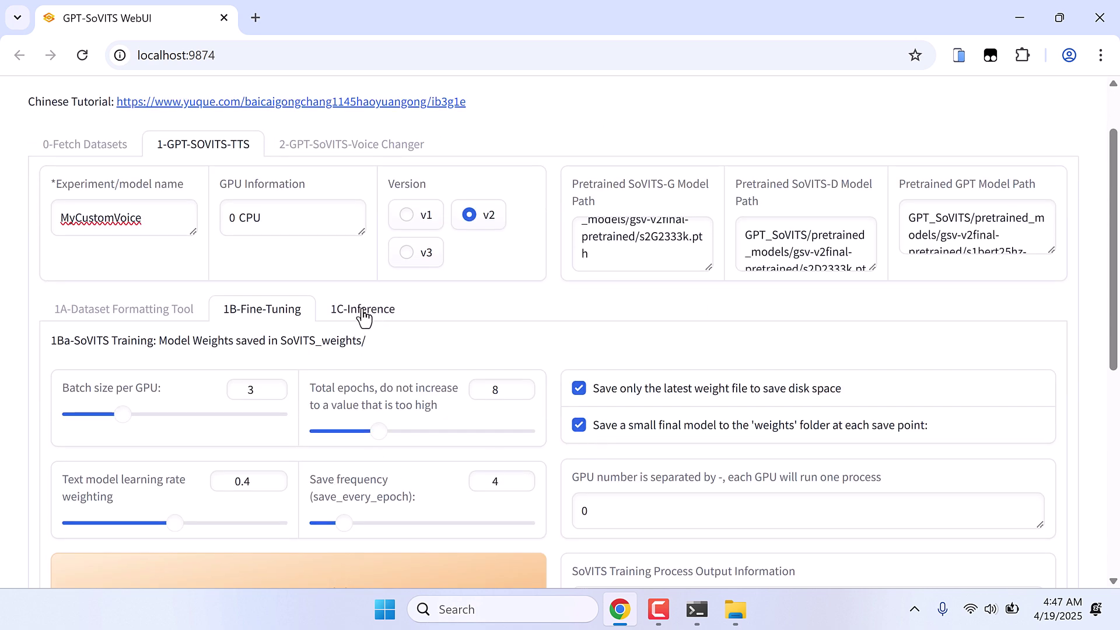
pyautogui.click(362, 315)
pyautogui.scroll(-1, 362, 316)
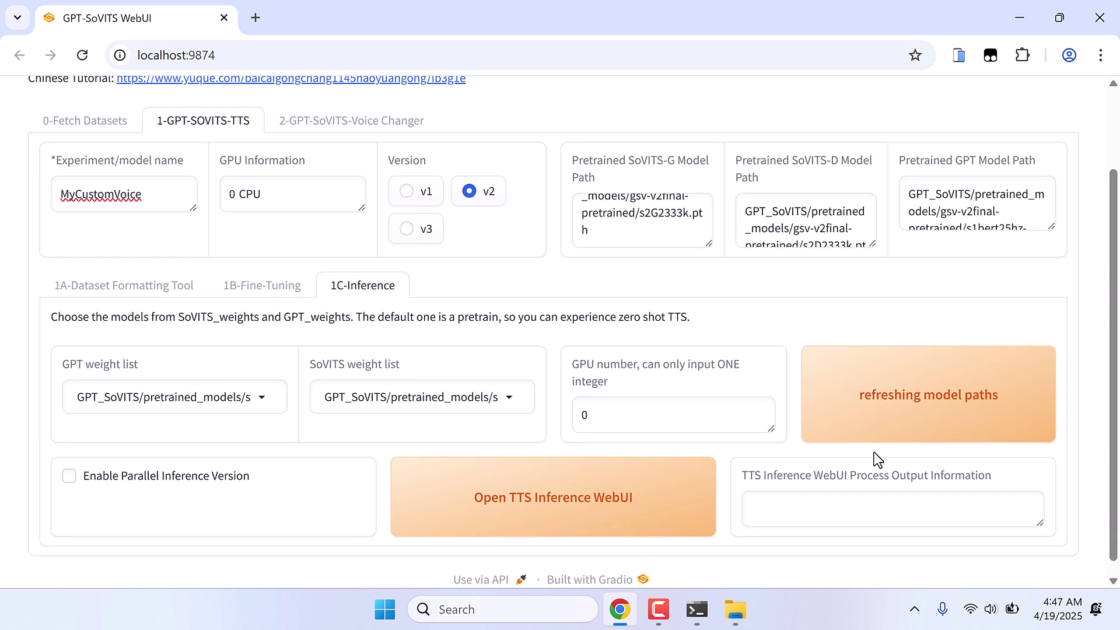
pyautogui.click(918, 398)
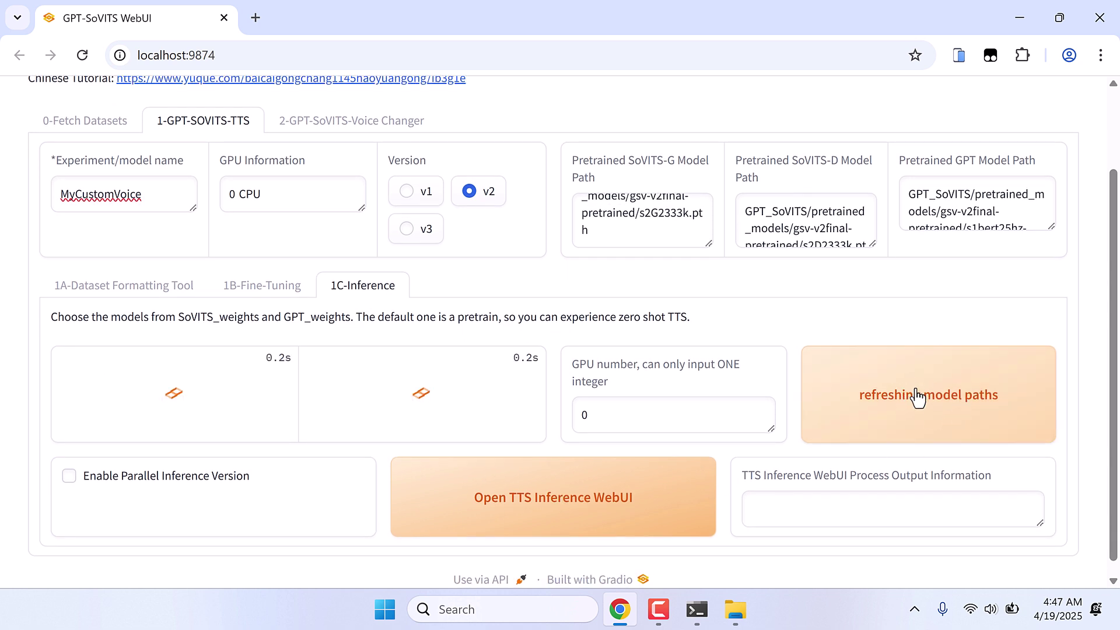
# - Choose GPT_weights_v2/MyCustomVoice-e15.ckpt as the GPT weight and SoVITS_weights_v2/MyCustomVoice_e8_s800.pth as the SoVITS weight for inference
pyautogui.click(123, 398)
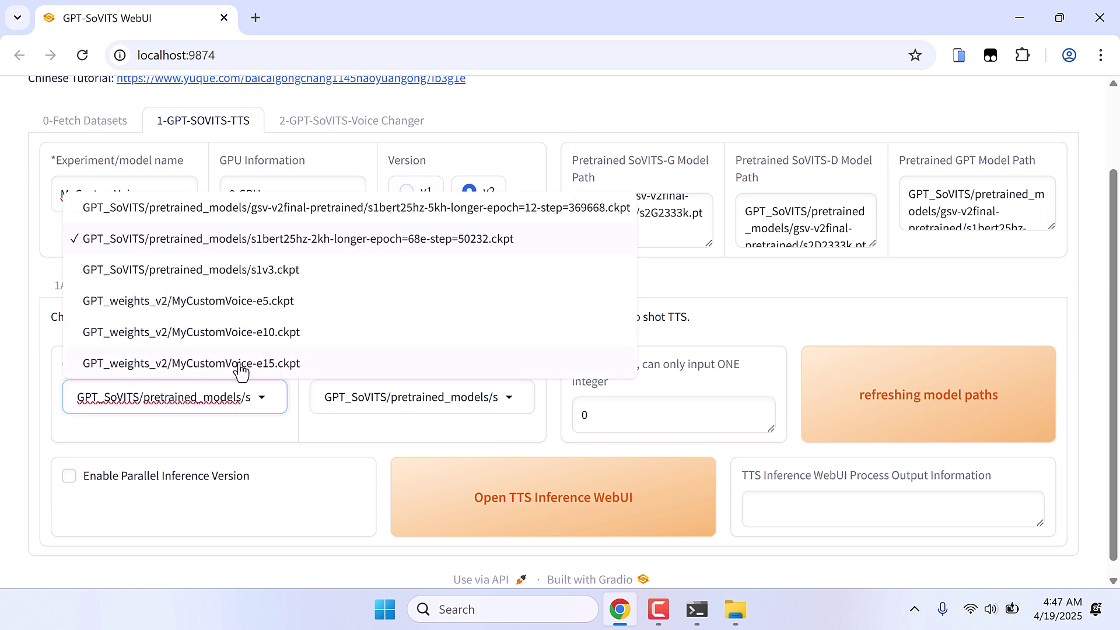
pyautogui.click(263, 360)
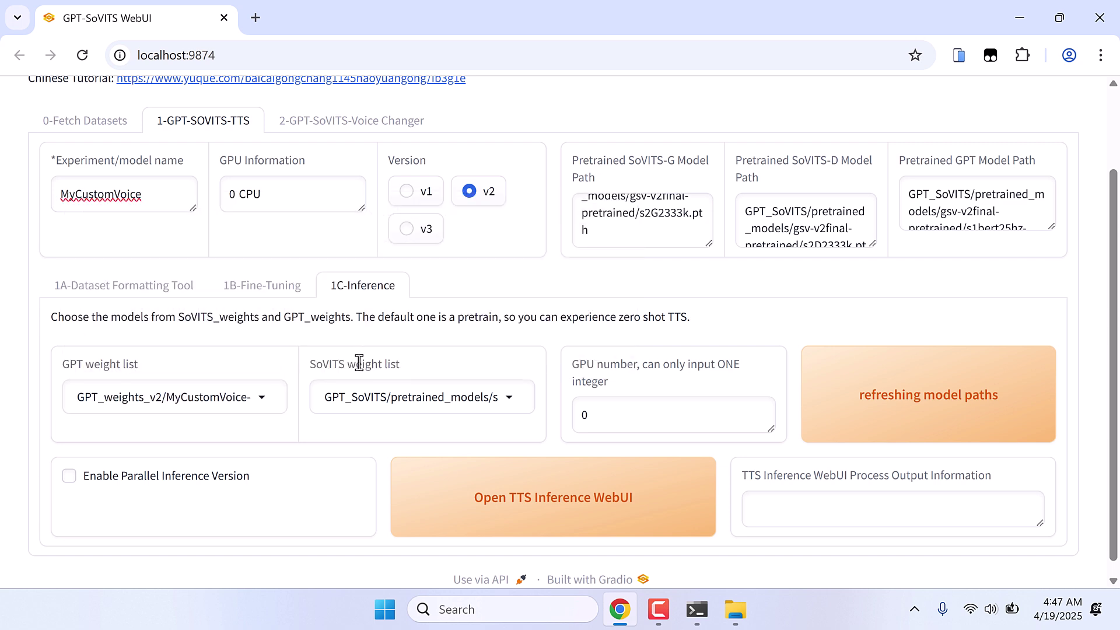
pyautogui.click(386, 400)
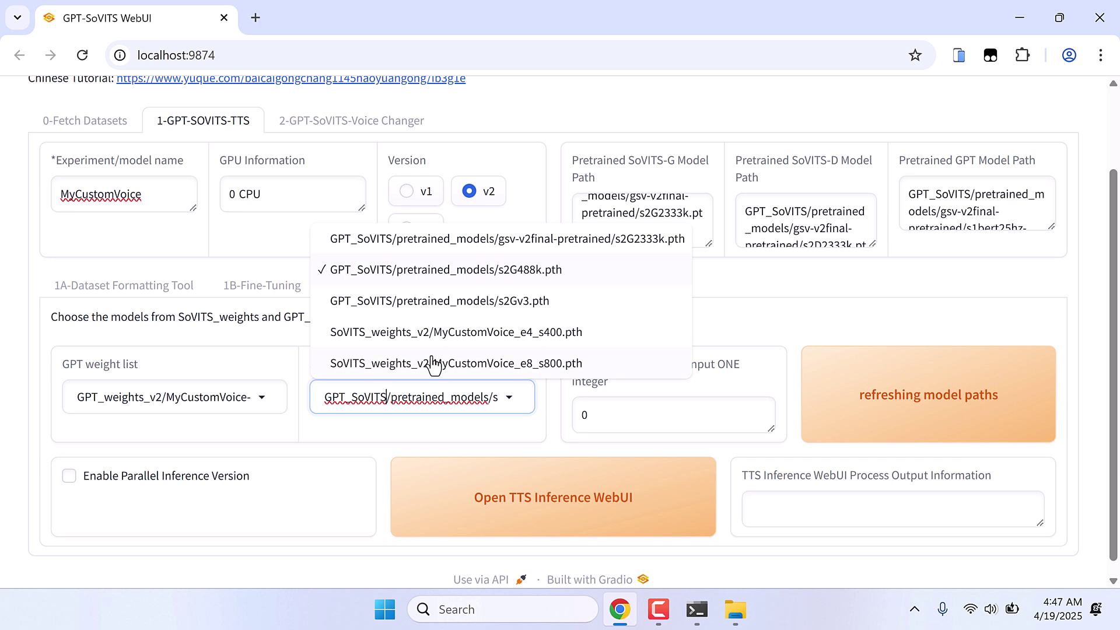
pyautogui.scroll(-1, 432, 365)
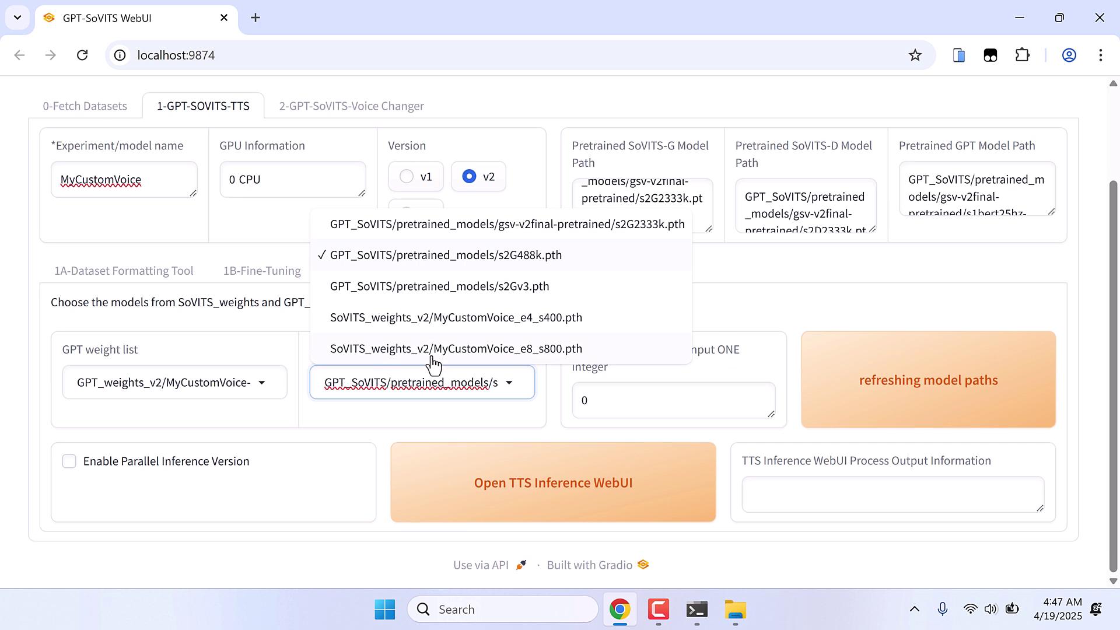
pyautogui.click(531, 350)
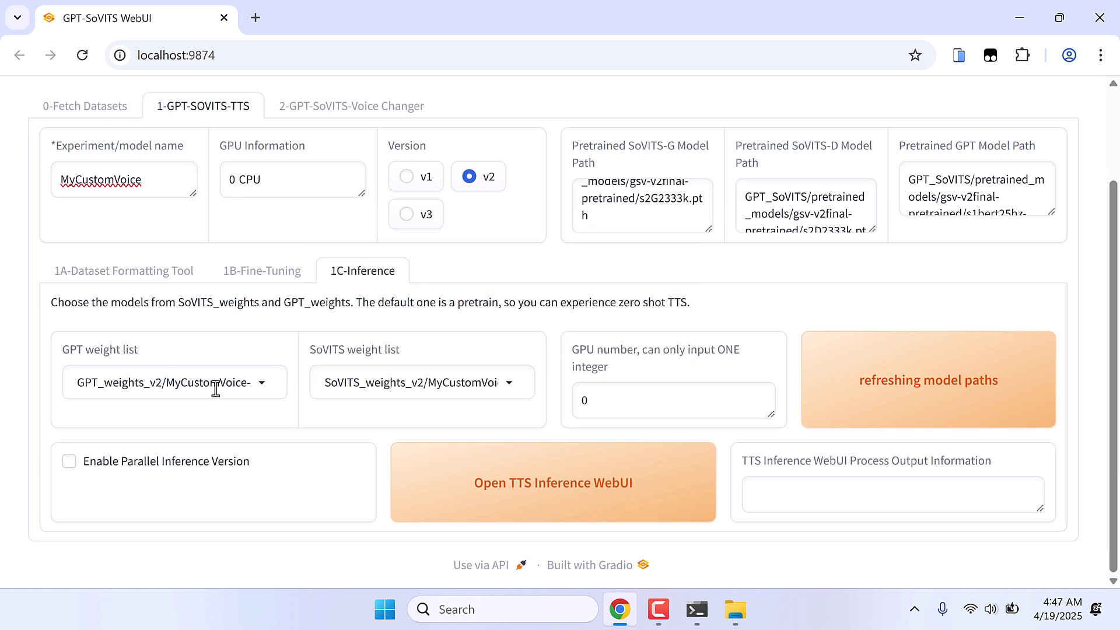
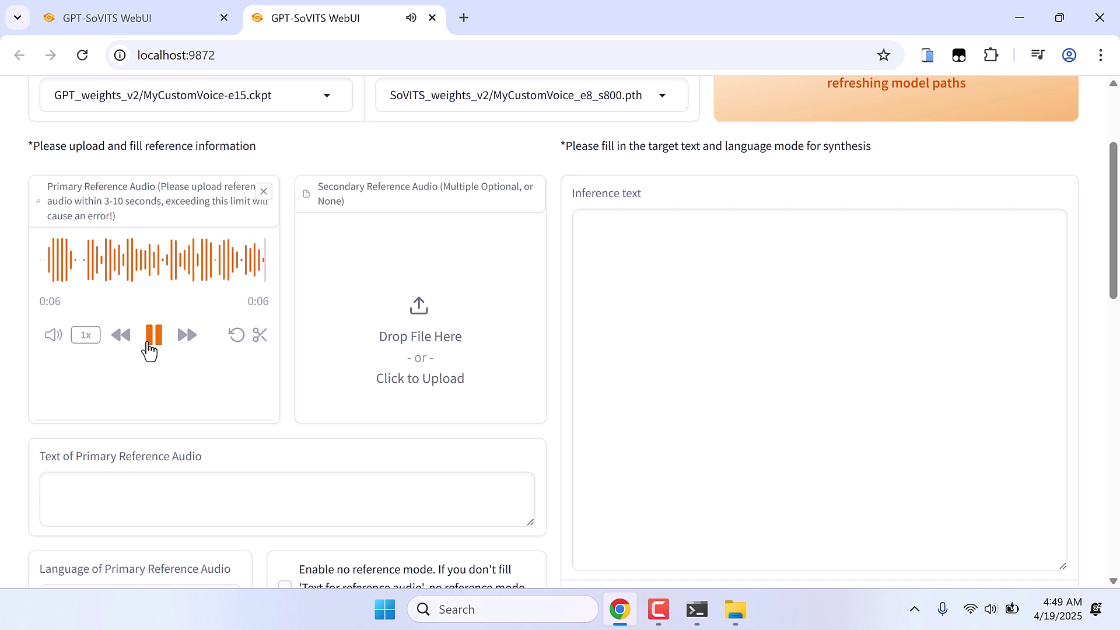
# - Open denoise_opt.list from the asr_opt folder in Notepad, copy the first clip's transcript sentence, and close Notepad
pyautogui.scroll(-2, 180, 278)
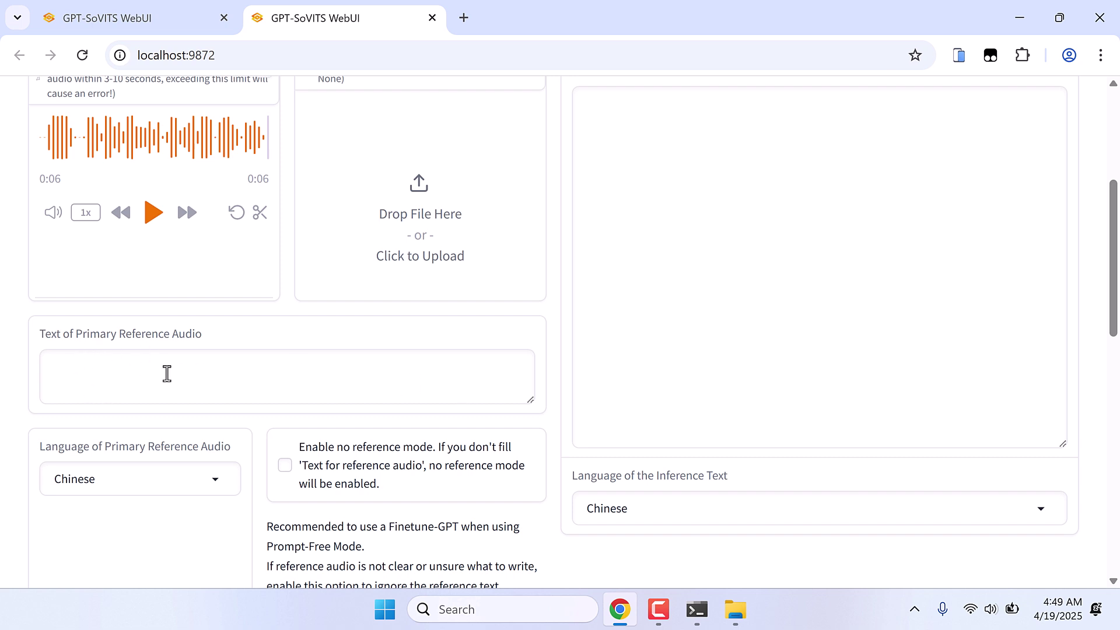
pyautogui.click(735, 610)
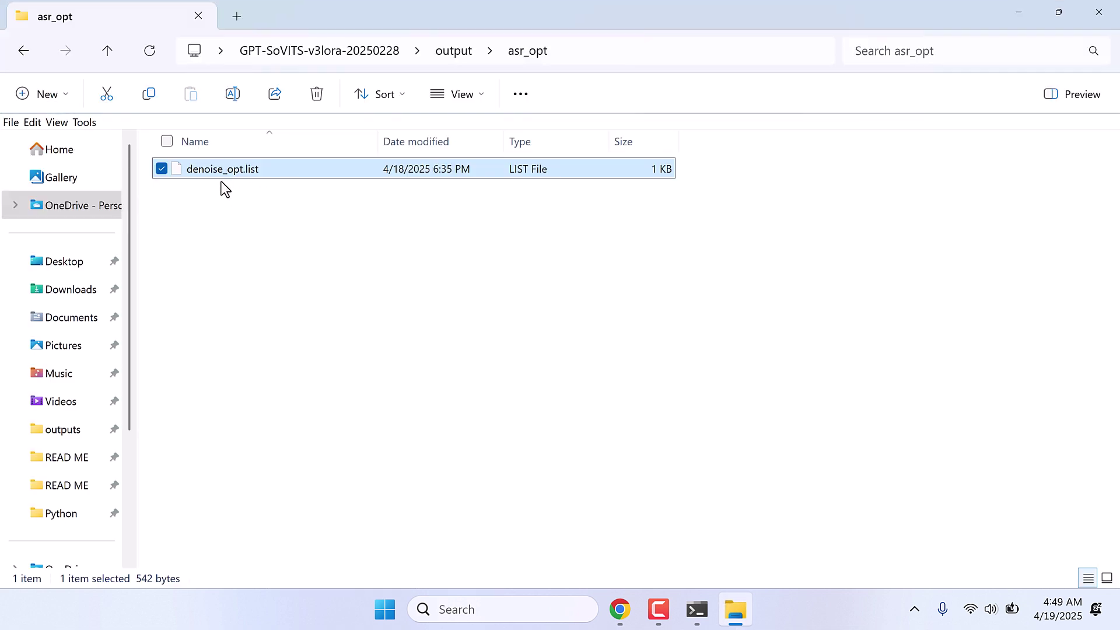
pyautogui.rightClick(215, 173)
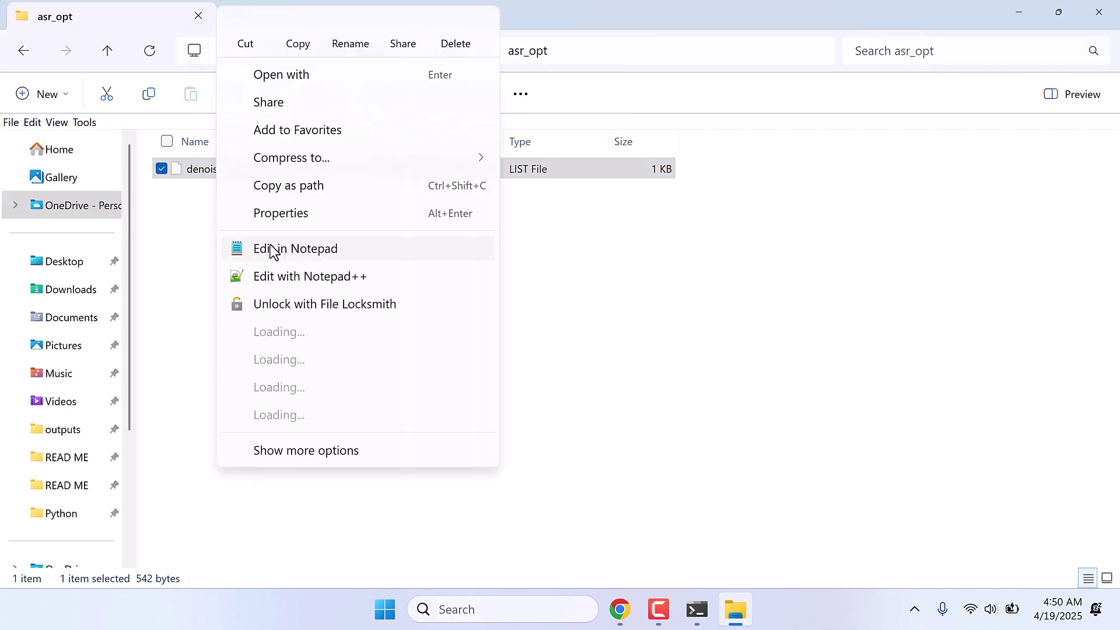
pyautogui.click(270, 249)
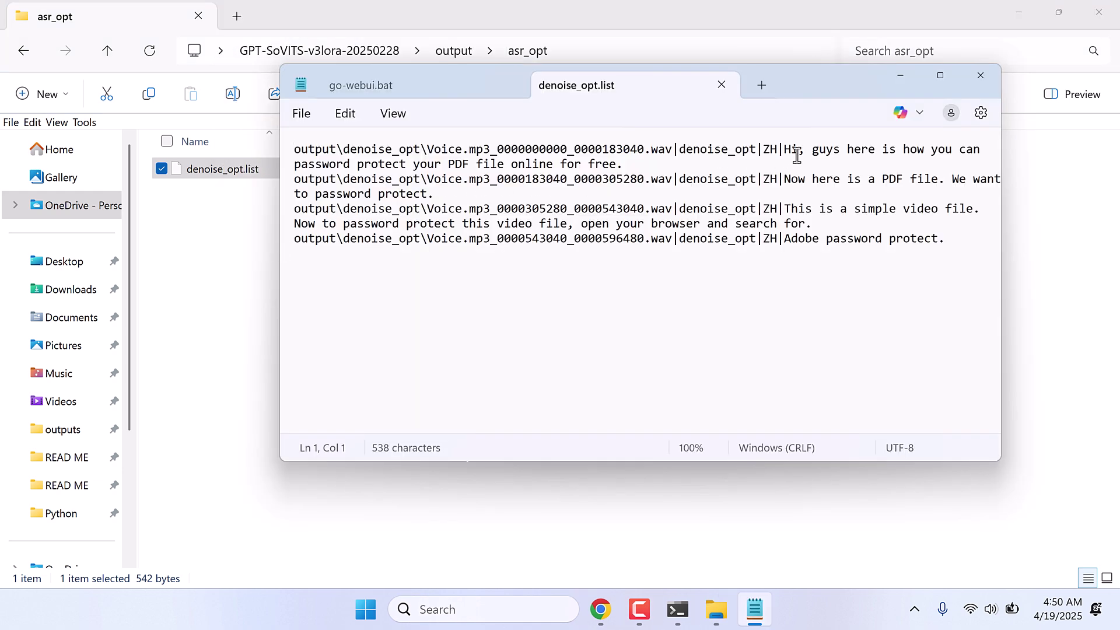
pyautogui.moveTo(784, 150); pyautogui.dragTo(625, 165)
pyautogui.rightClick(610, 166)
pyautogui.click(665, 96)
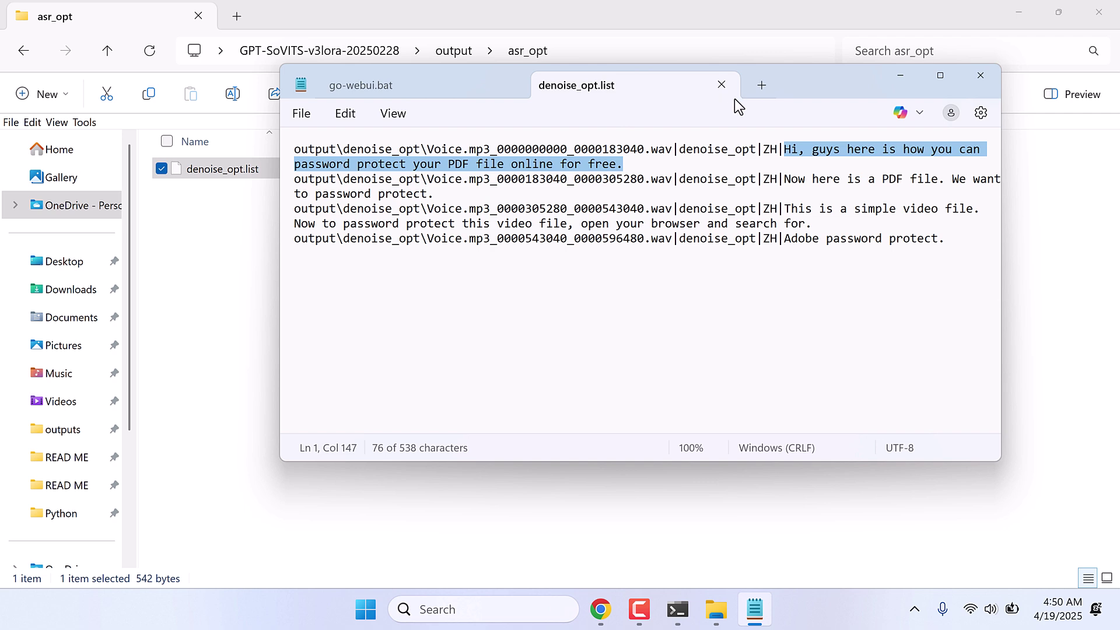
pyautogui.click(722, 84)
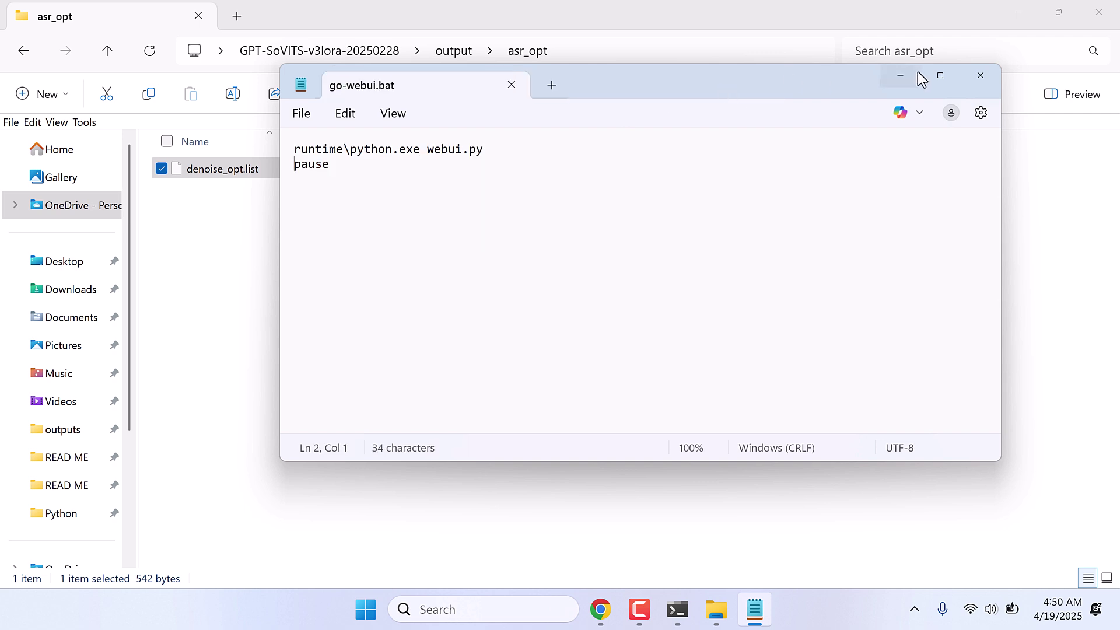
pyautogui.click(992, 77)
# - Return to the inference WebUI in Chrome and paste the copied transcript as the text of the primary reference audio
pyautogui.click(619, 609)
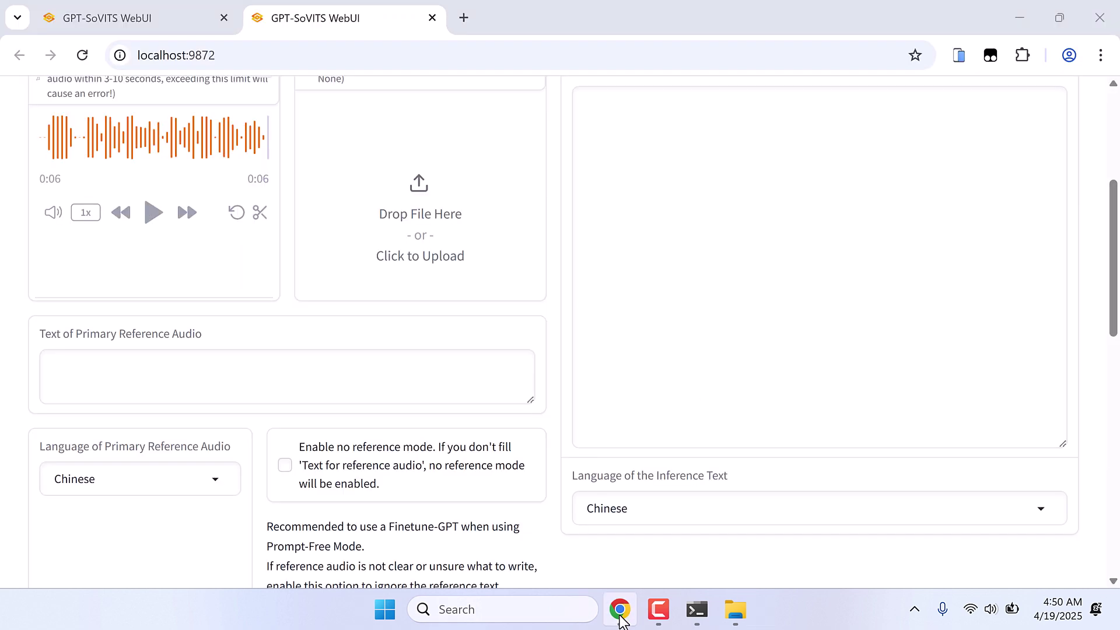
pyautogui.click(112, 377)
pyautogui.hotkey('ctrl', 'v')
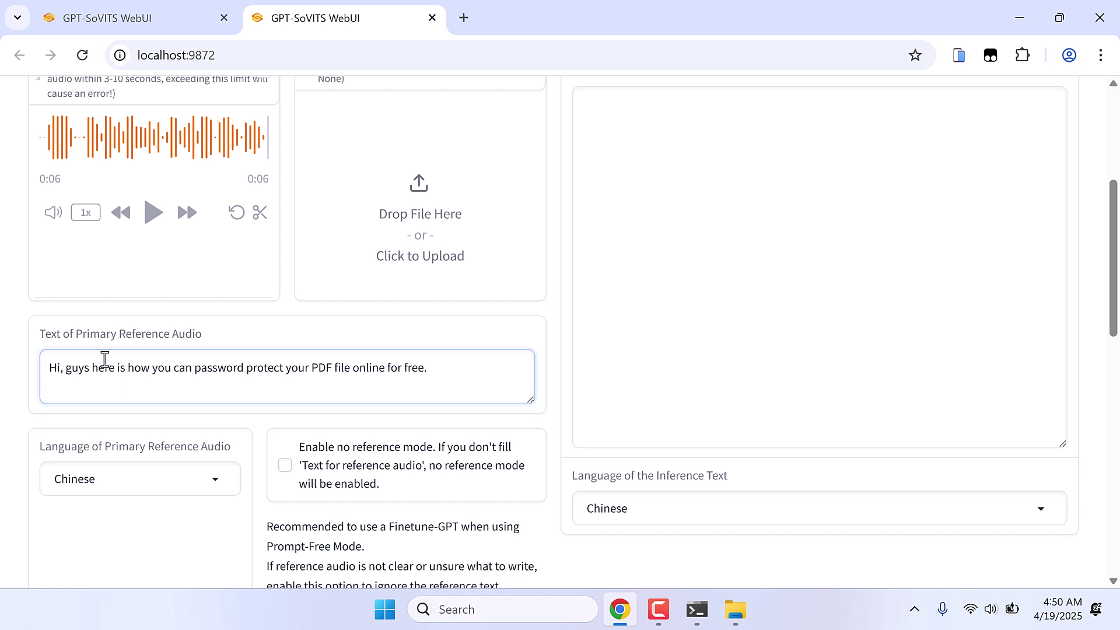
# - Enter "Hi everyone! Please subscribe to our channel. Thank you!" as the inference text
pyautogui.scroll(1, 169, 143)
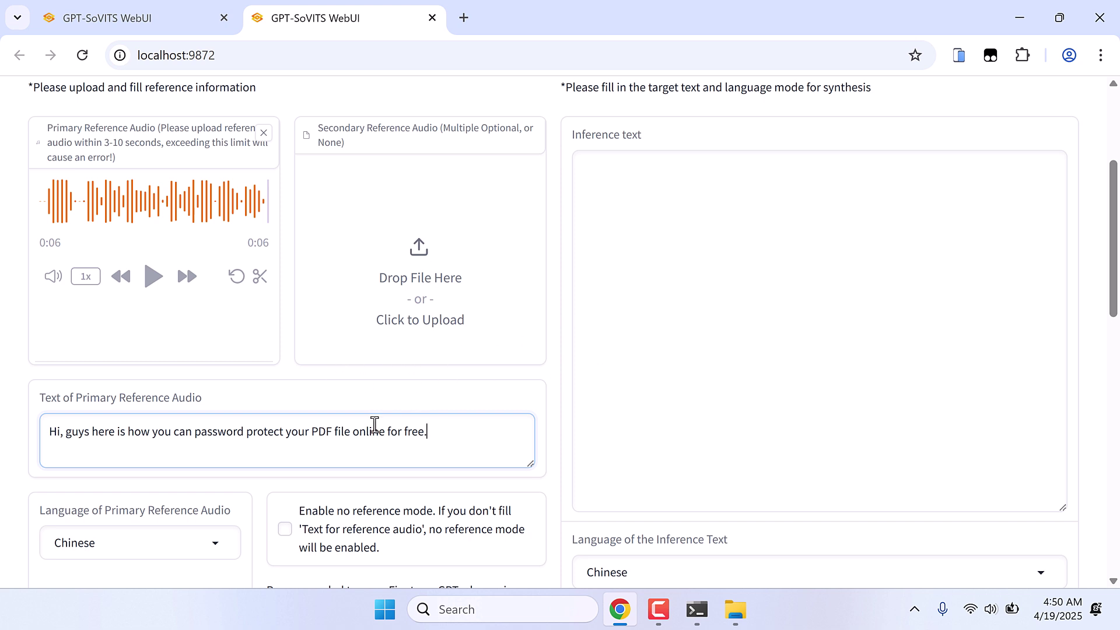
pyautogui.click(643, 212)
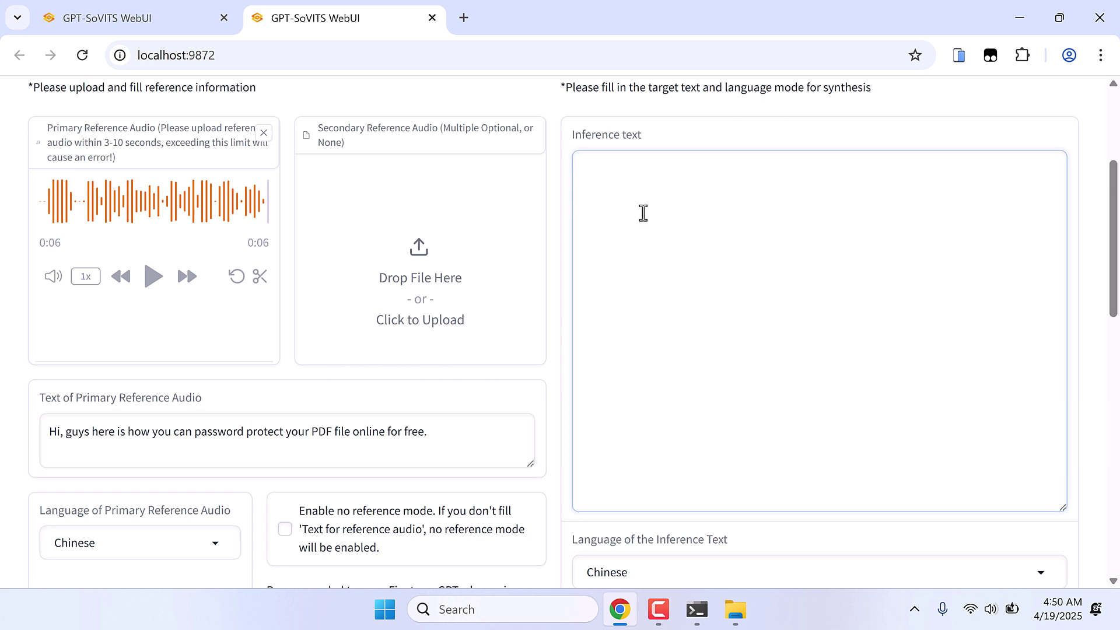
pyautogui.write('Hi everyone! Please subscribe to our channel. Thank you!')
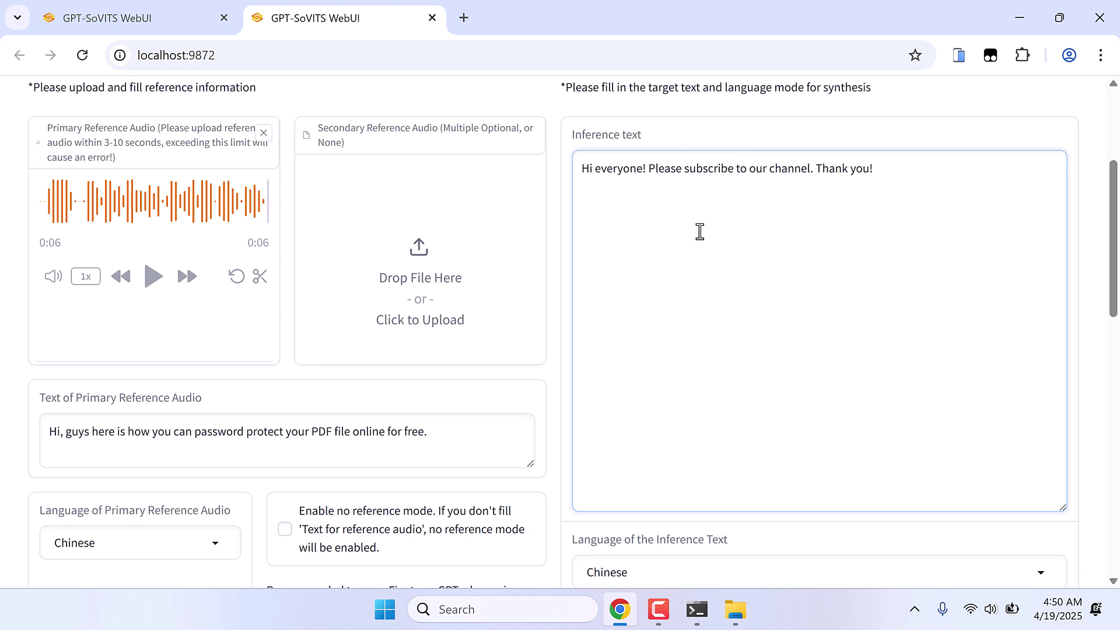
# - Set both the primary reference audio language and the inference text language to English
pyautogui.scroll(-2, 700, 231)
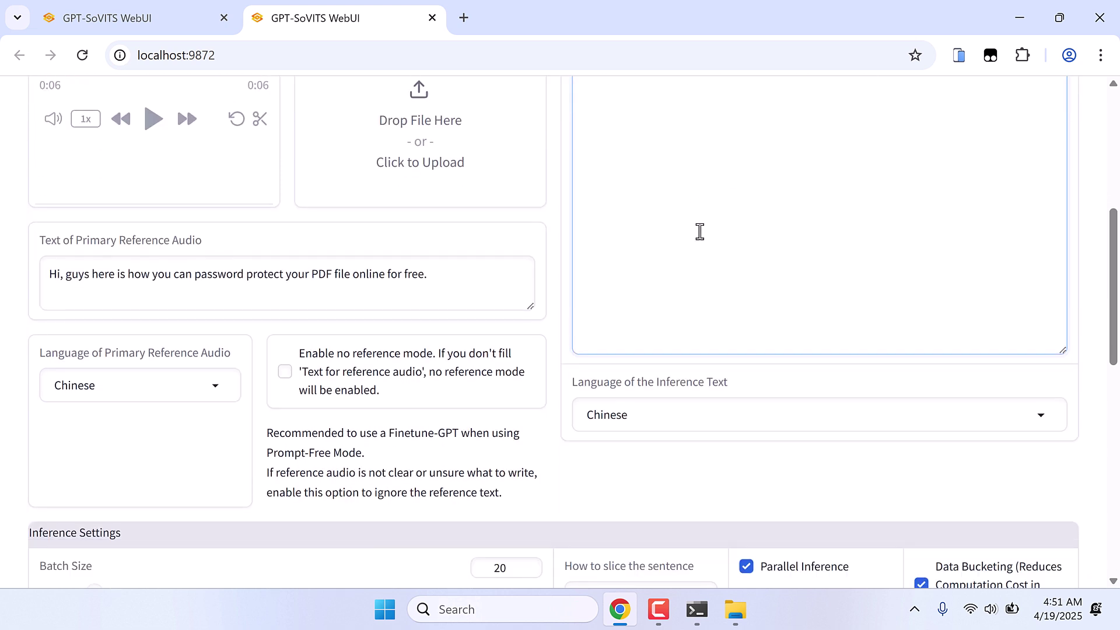
pyautogui.click(179, 381)
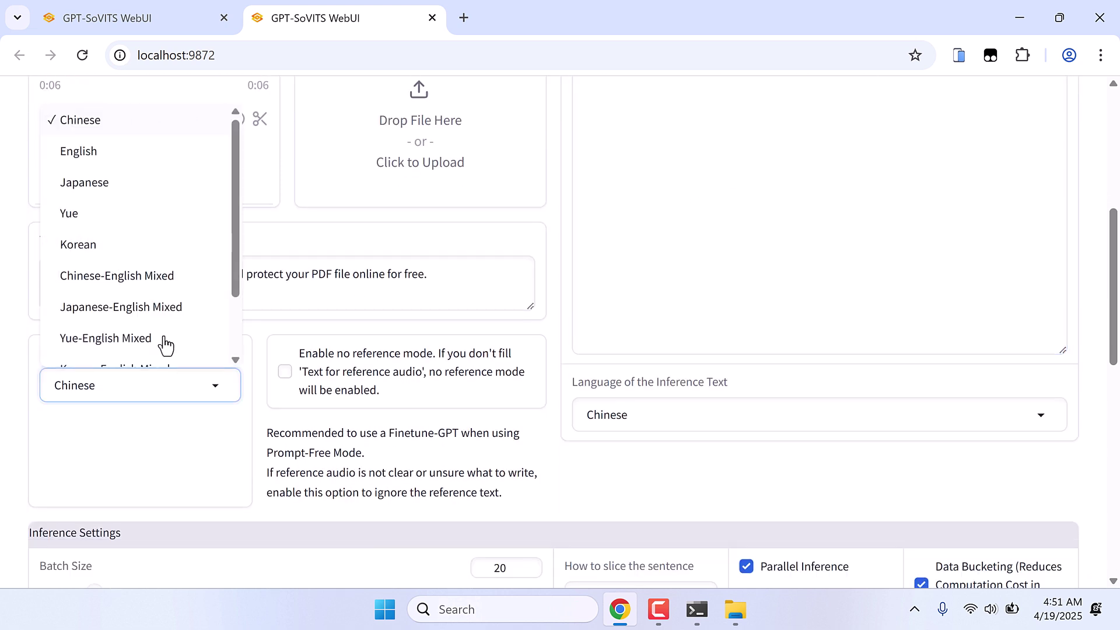
pyautogui.click(103, 151)
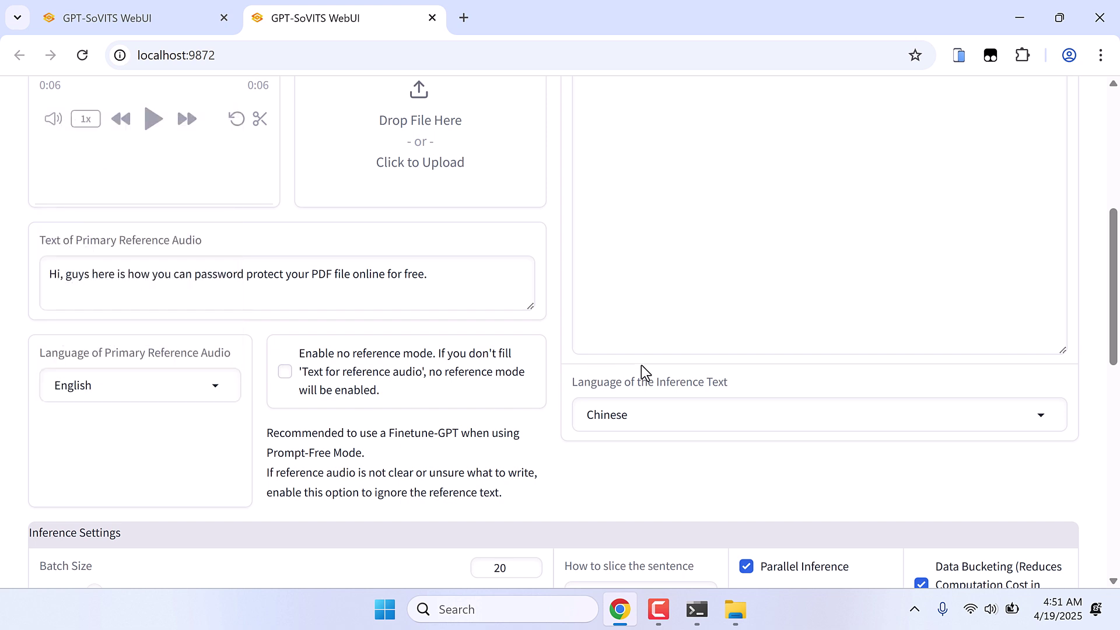
pyautogui.click(645, 414)
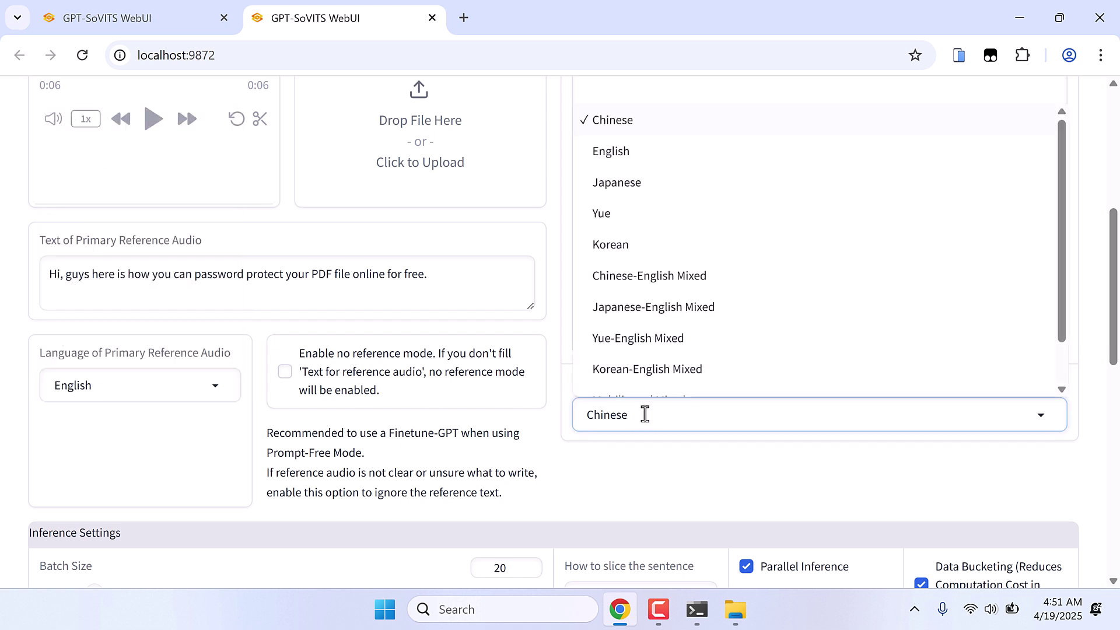
pyautogui.click(623, 152)
# - Set the sentence slicing option in the Text Segmentation Tool to No slice
pyautogui.scroll(-5, 655, 278)
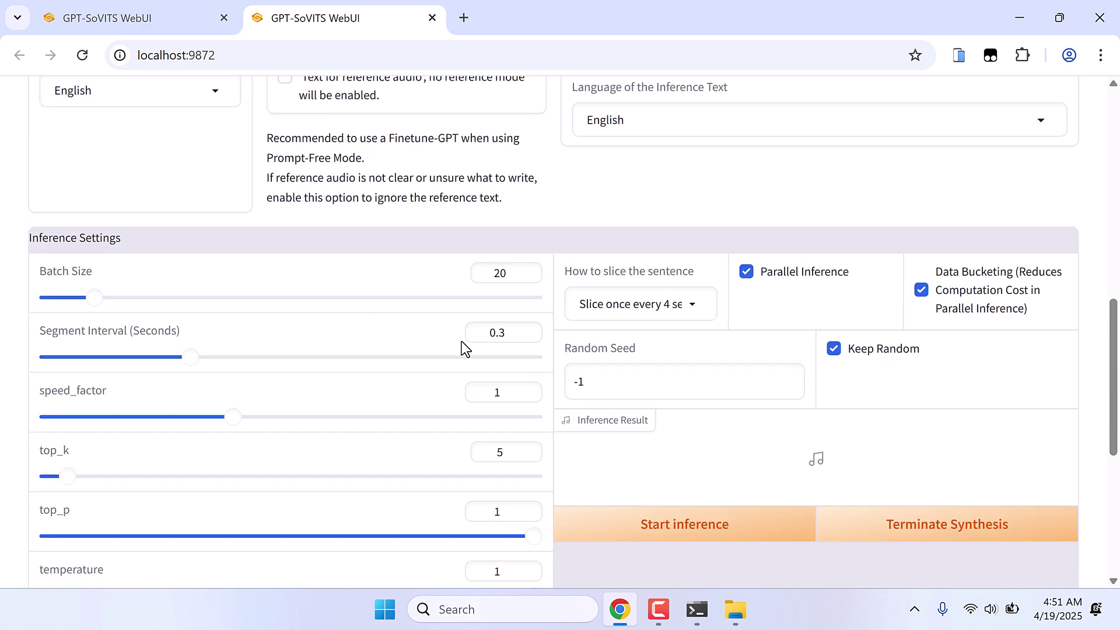
pyautogui.scroll(-7, 461, 341)
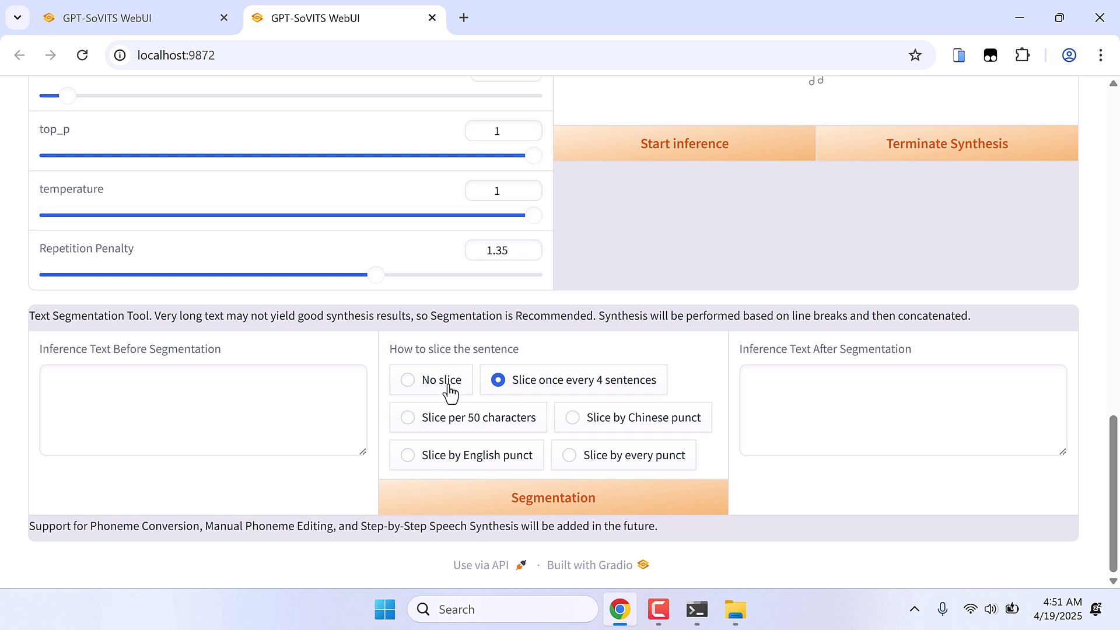
pyautogui.click(442, 392)
# - Start inference with the default inference settings, check its progress in the command window, and return to the WebUI
pyautogui.scroll(4, 496, 433)
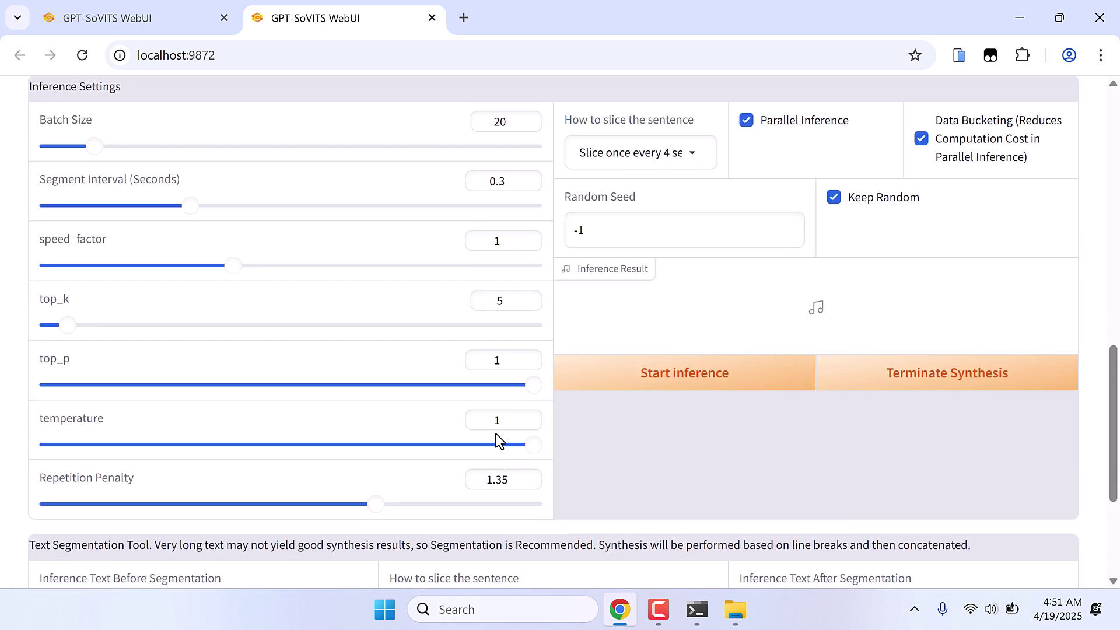
pyautogui.scroll(1, 496, 433)
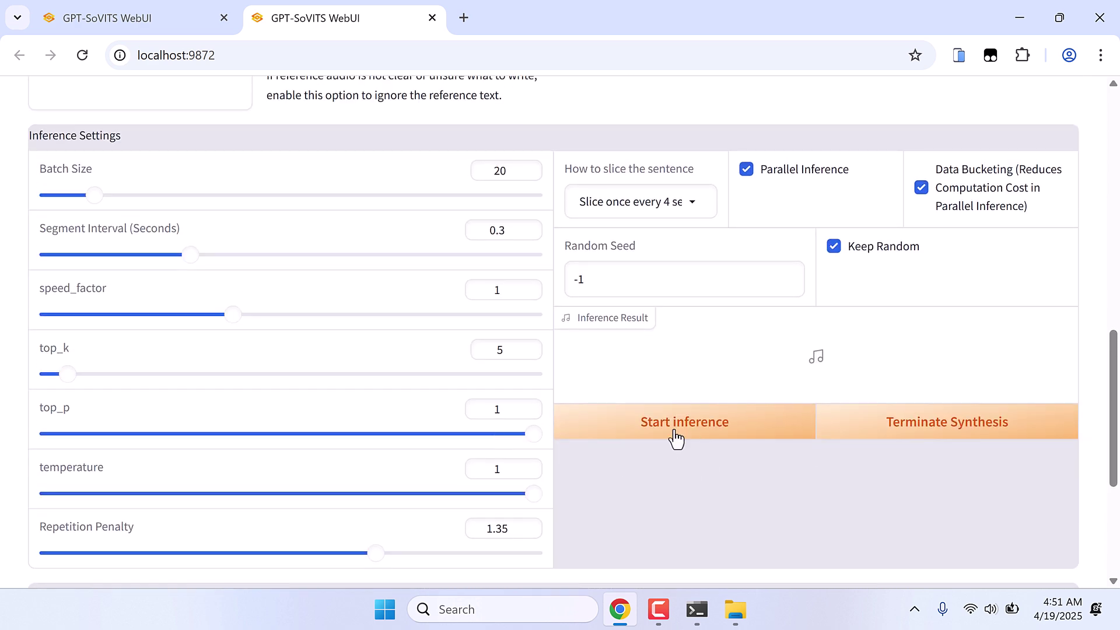
pyautogui.click(688, 434)
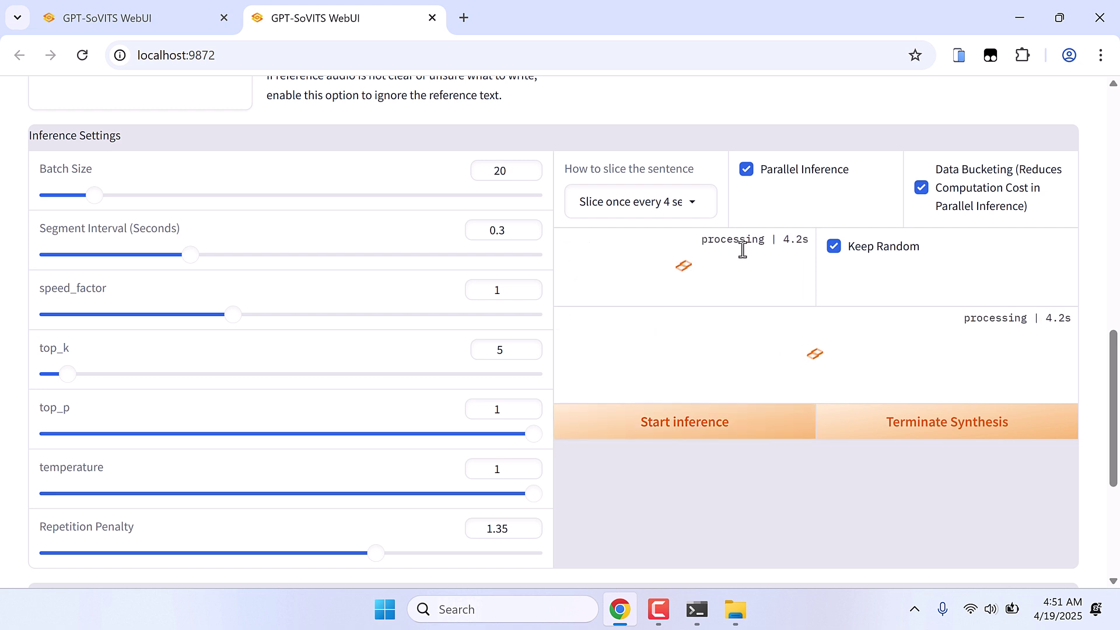
pyautogui.click(691, 622)
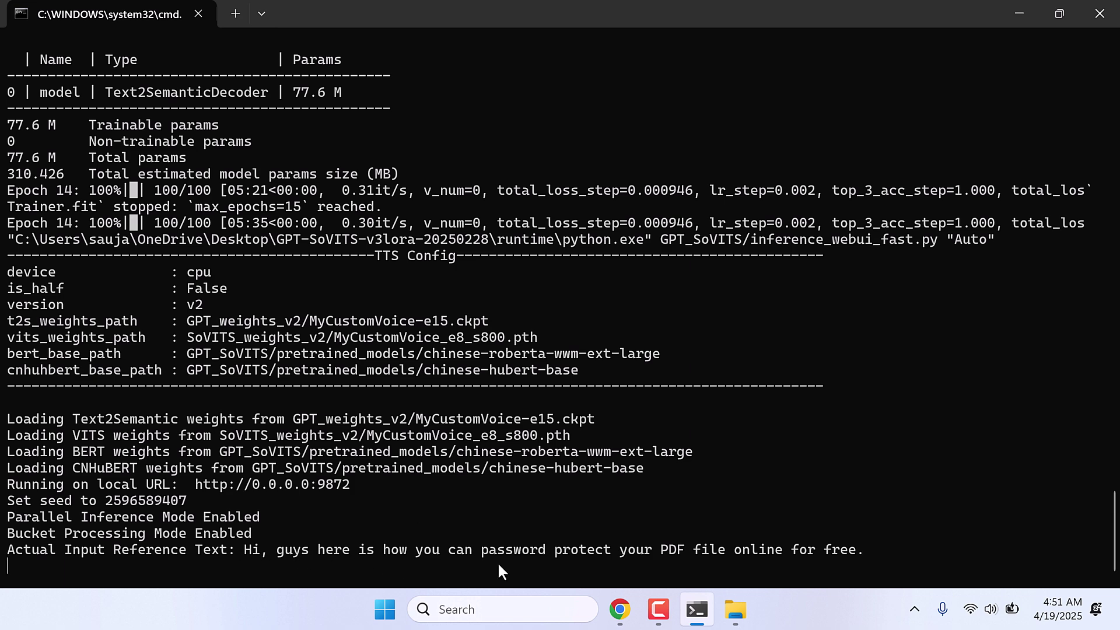
pyautogui.click(620, 609)
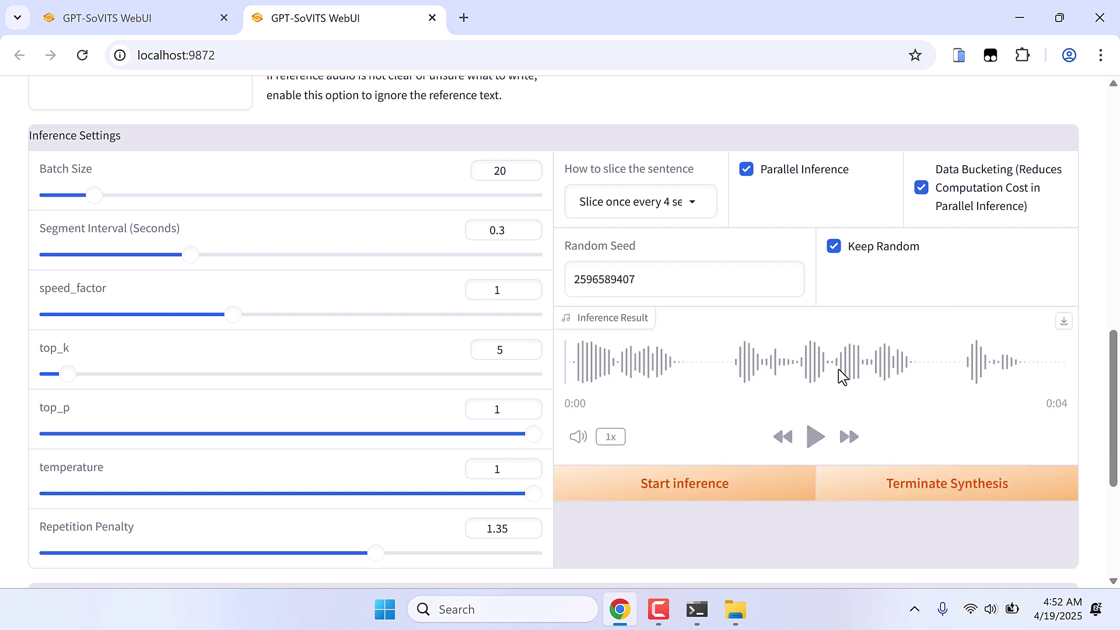
# - Play the generated inference result and look over the inference and text segmentation settings
pyautogui.click(815, 437)
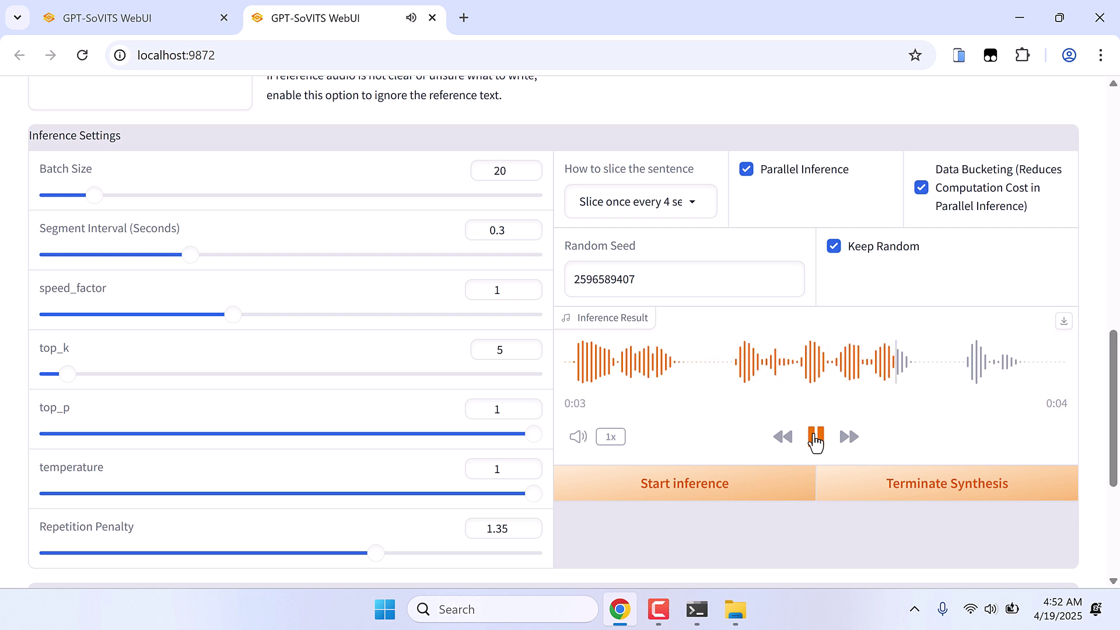
pyautogui.scroll(2, 815, 442)
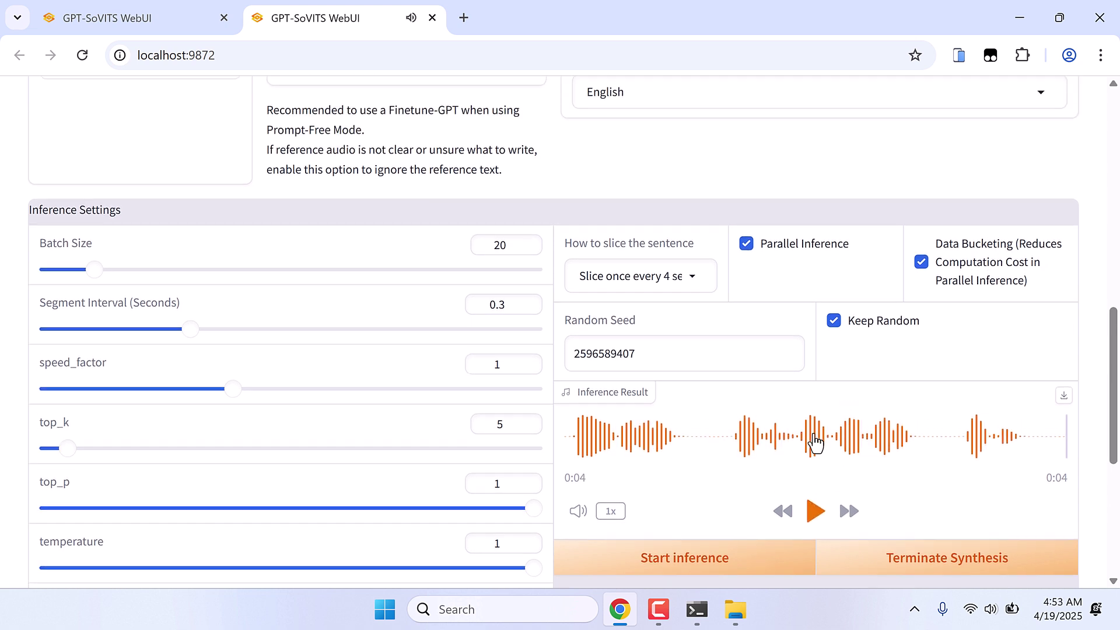
pyautogui.scroll(-2, 815, 442)
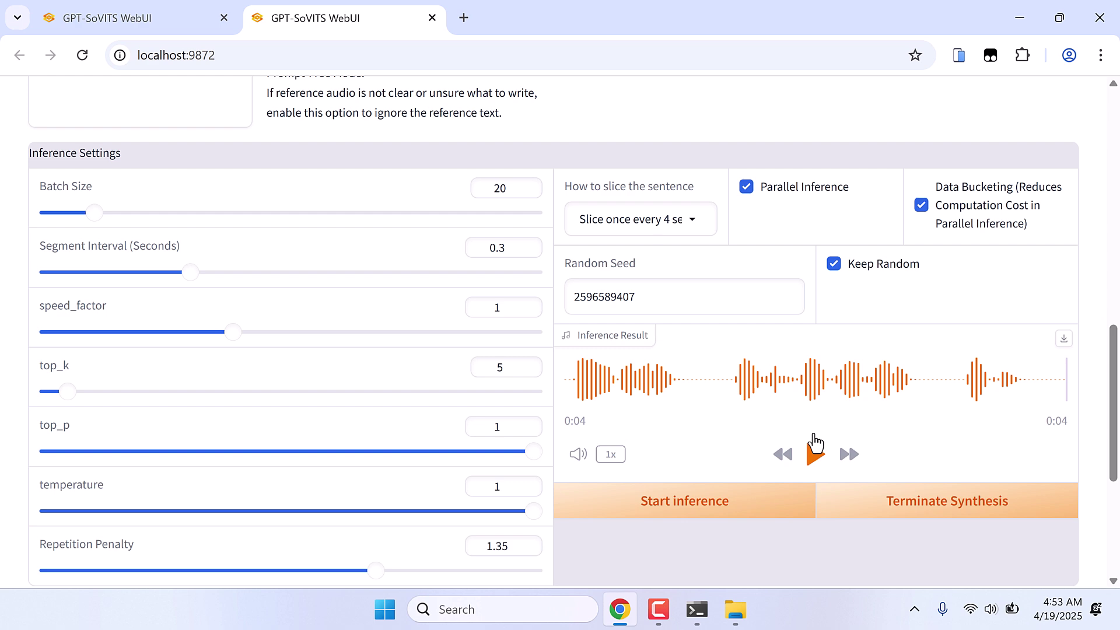
pyautogui.scroll(-5, 815, 444)
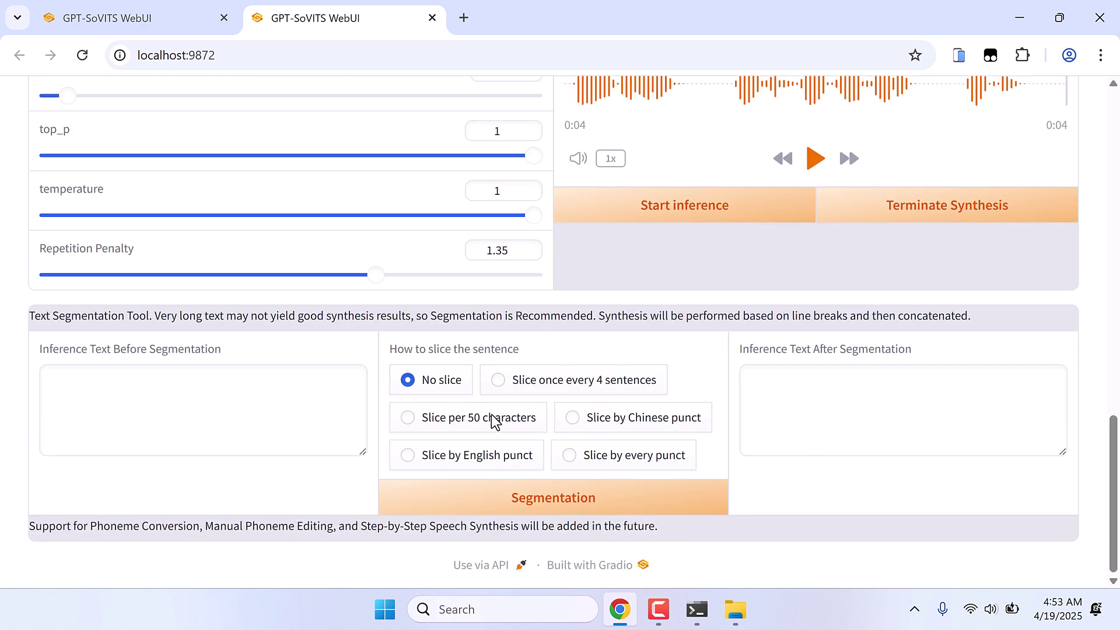
pyautogui.scroll(5, 548, 447)
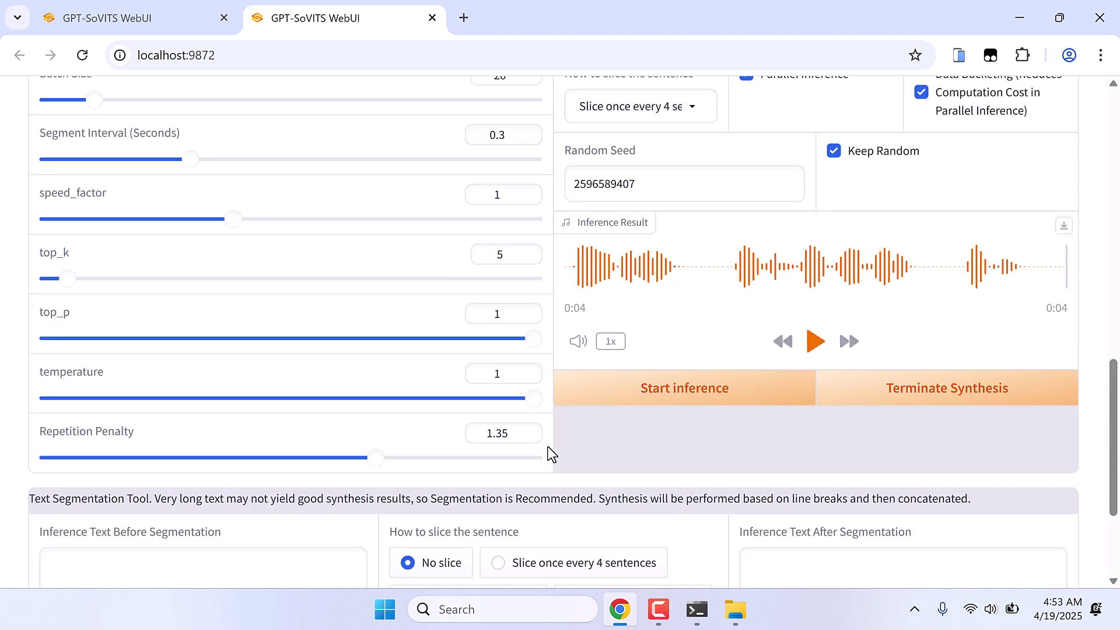
pyautogui.scroll(-5, 373, 414)
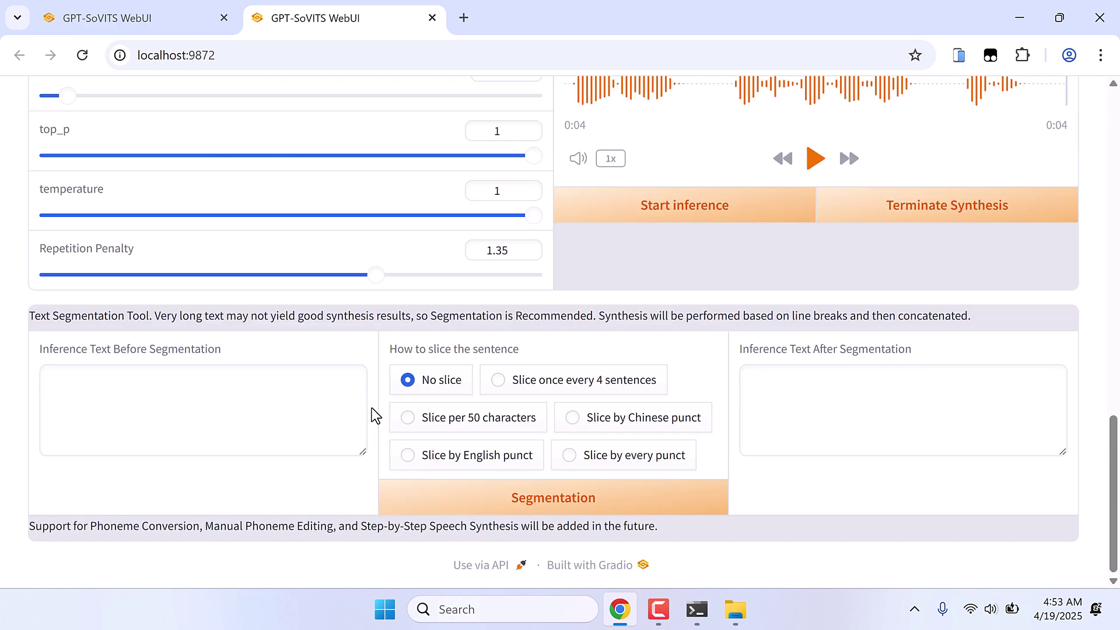